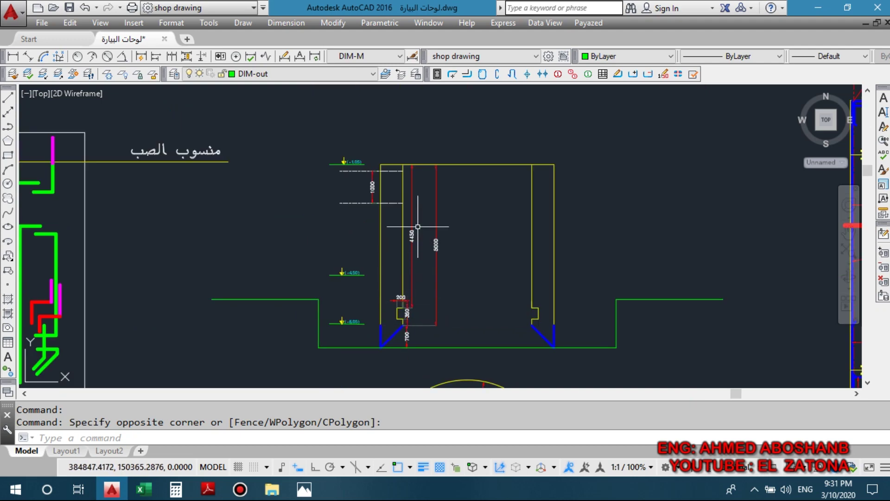
- Examine the shaft section's wall heights, level marks, inlet opening, inner notch and cutting-edge dimensions
{"action": "scroll", "coordinate": [445, 274], "scroll_direction": "up", "scroll_amount": 3}
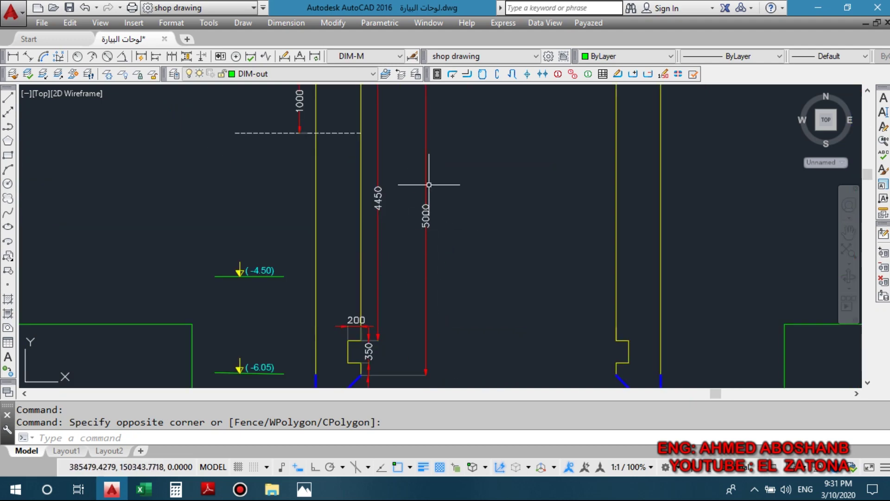
{"action": "scroll", "coordinate": [403, 264], "scroll_direction": "down", "scroll_amount": 3}
{"action": "scroll", "coordinate": [363, 261], "scroll_direction": "up", "scroll_amount": 3}
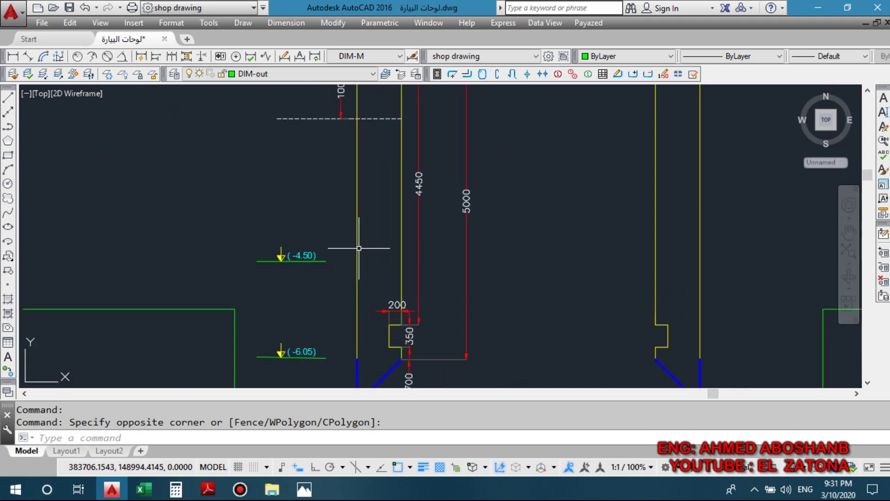
{"action": "scroll", "coordinate": [343, 235], "scroll_direction": "down", "scroll_amount": 4}
{"action": "scroll", "coordinate": [358, 276], "scroll_direction": "up", "scroll_amount": 6}
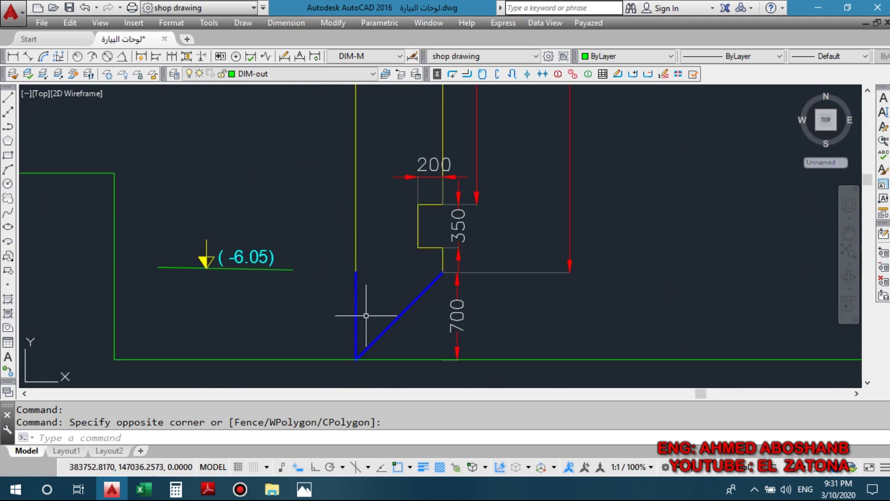
{"action": "scroll", "coordinate": [374, 299], "scroll_direction": "down", "scroll_amount": 5}
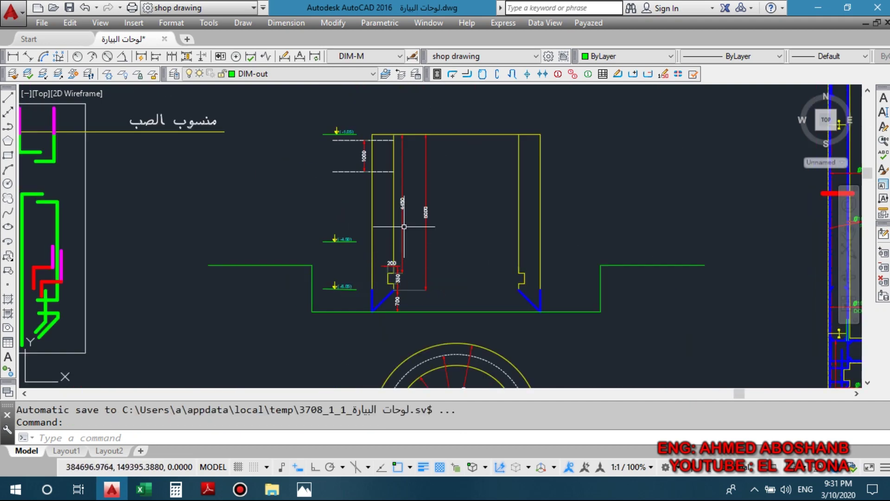
{"action": "scroll", "coordinate": [384, 275], "scroll_direction": "up", "scroll_amount": 5}
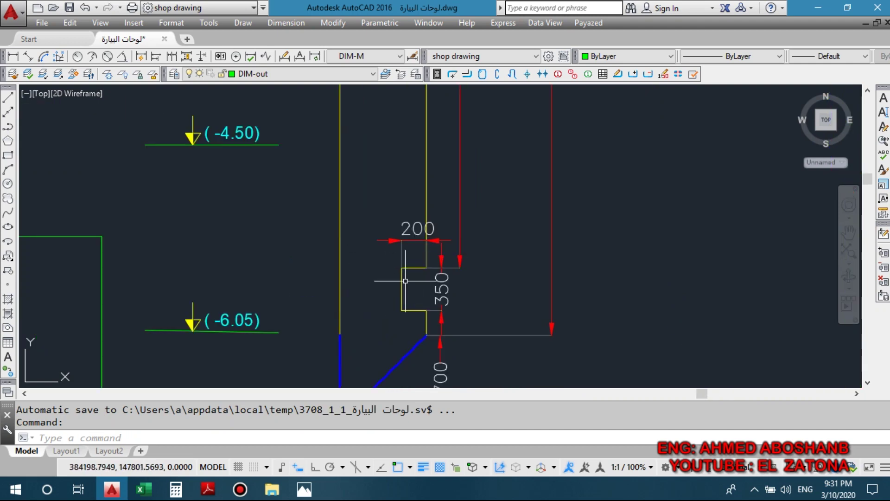
{"action": "scroll", "coordinate": [410, 257], "scroll_direction": "down", "scroll_amount": 3}
{"action": "left_click_drag", "start_coordinate": [408, 153], "coordinate": [410, 252]}
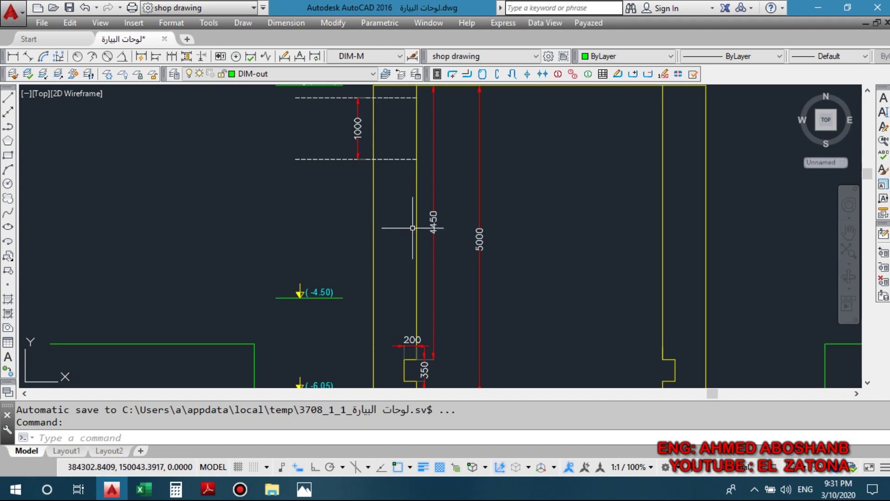
{"action": "left_click_drag", "start_coordinate": [398, 223], "coordinate": [399, 261]}
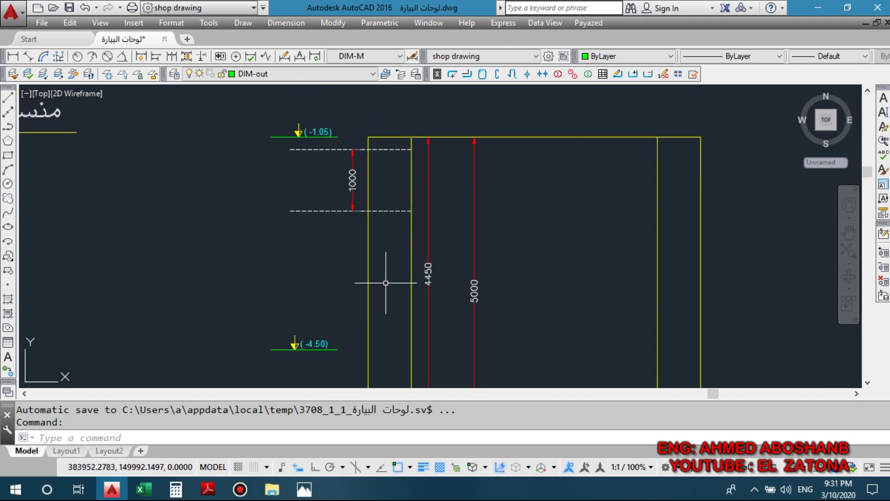
{"action": "scroll", "coordinate": [379, 189], "scroll_direction": "down", "scroll_amount": 3}
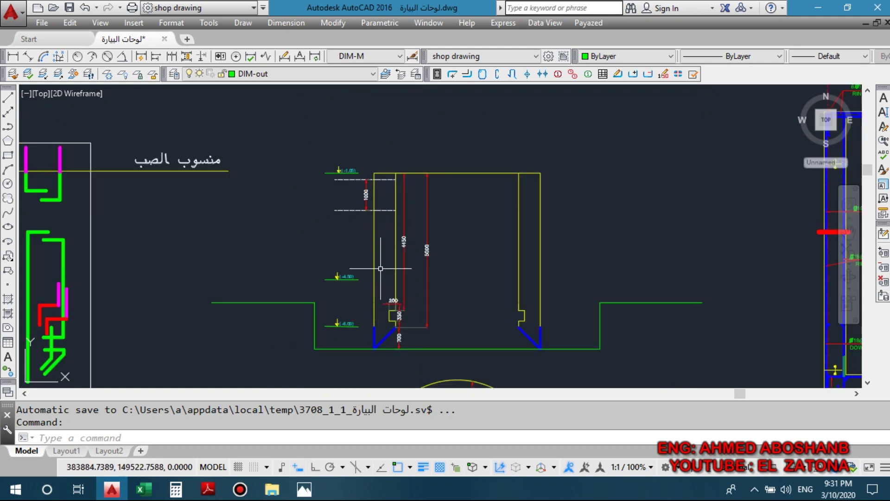
- Examine the inner, centreline and outer diameter dimensions on the circular plan below the section
{"action": "left_click_drag", "start_coordinate": [391, 341], "coordinate": [363, 228]}
{"action": "left_click_drag", "start_coordinate": [407, 338], "coordinate": [340, 317]}
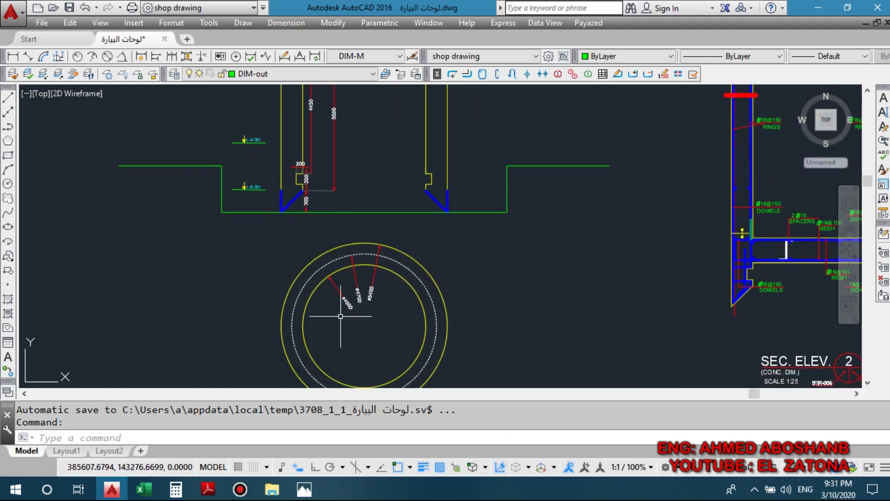
{"action": "left_click_drag", "start_coordinate": [353, 267], "coordinate": [356, 239]}
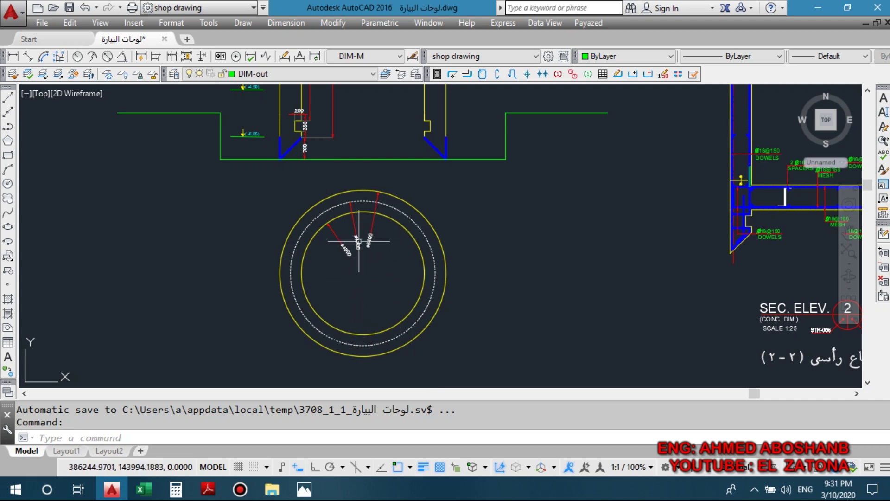
{"action": "scroll", "coordinate": [356, 241], "scroll_direction": "up", "scroll_amount": 5}
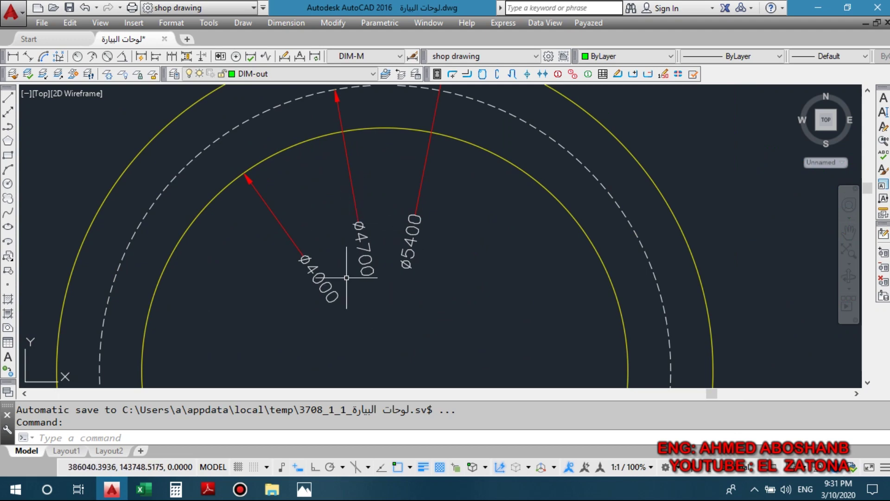
{"action": "scroll", "coordinate": [380, 232], "scroll_direction": "down", "scroll_amount": 7}
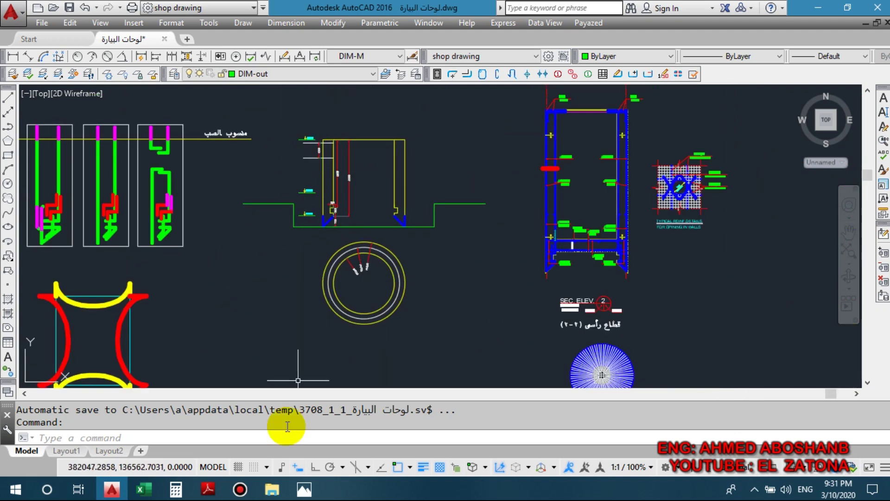
- Switch to the Excel quantity workbook and show the first pump station table on the BILL 3 sheet
{"action": "mouse_move", "coordinate": [143, 489]}
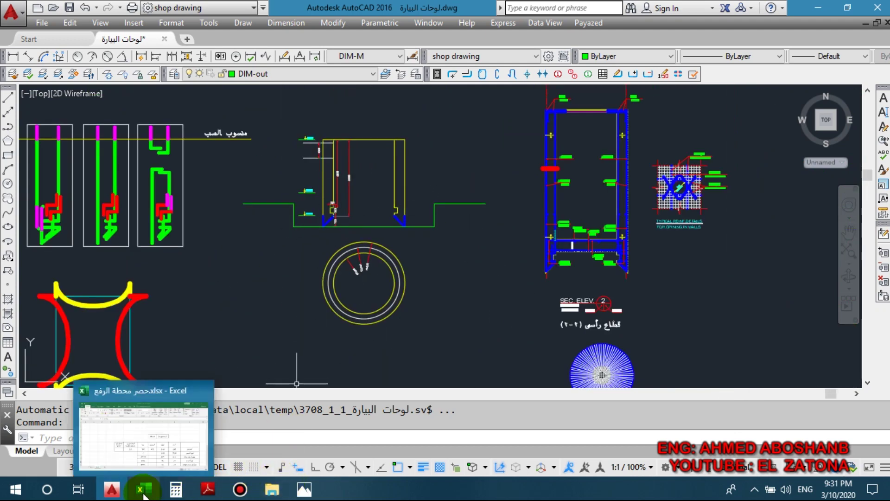
{"action": "left_click", "coordinate": [160, 452]}
{"action": "scroll", "coordinate": [592, 307], "scroll_direction": "down", "scroll_amount": 1}
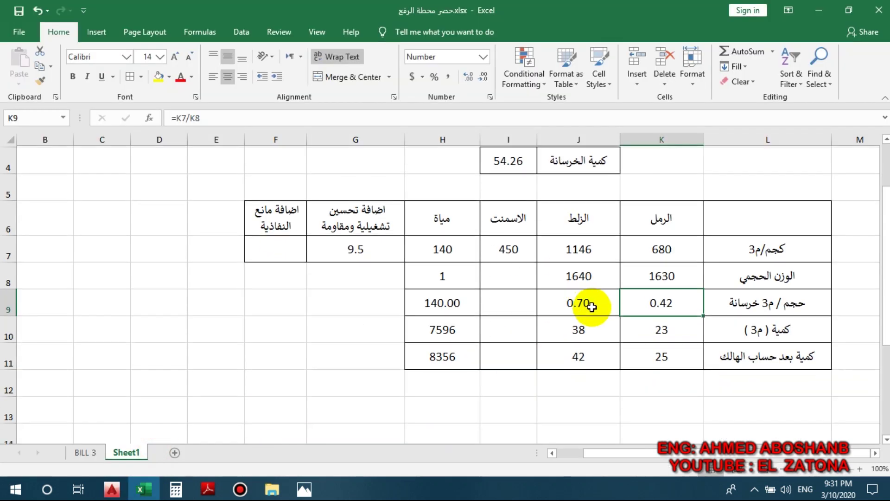
{"action": "left_click", "coordinate": [76, 452]}
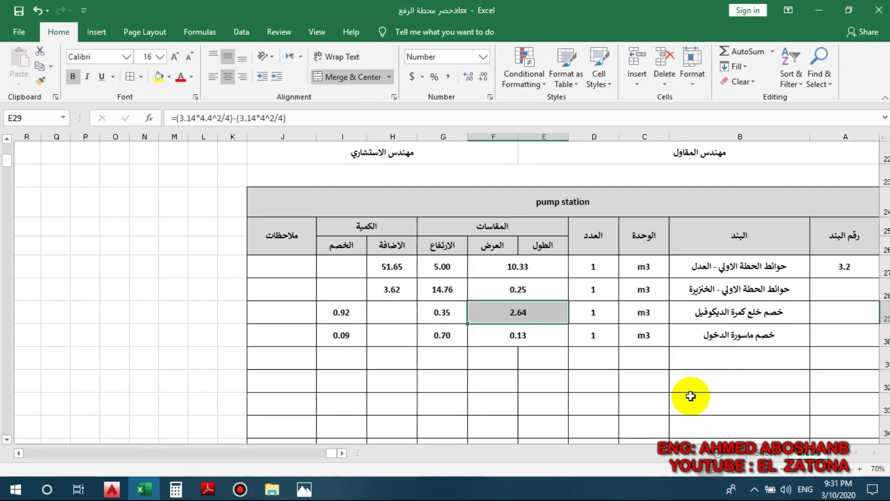
{"action": "scroll", "coordinate": [796, 272], "scroll_direction": "up", "scroll_amount": 7}
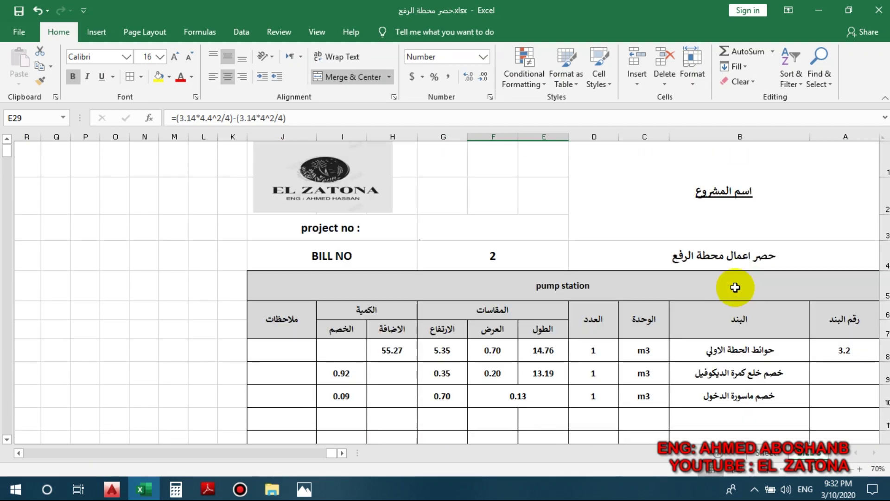
{"action": "scroll", "coordinate": [736, 287], "scroll_direction": "down", "scroll_amount": 1}
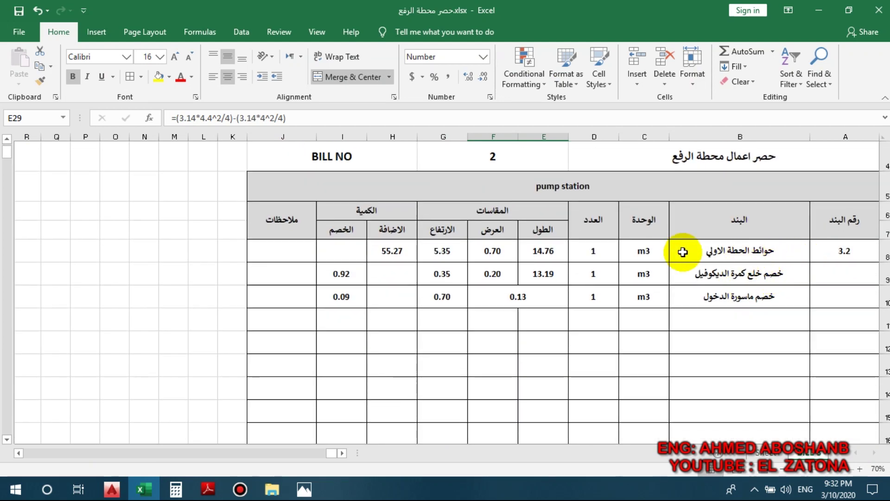
- Inspect the count, unit, height, width, length and added-quantity cells of the first-lift walls item in row 8
{"action": "left_click", "coordinate": [600, 250]}
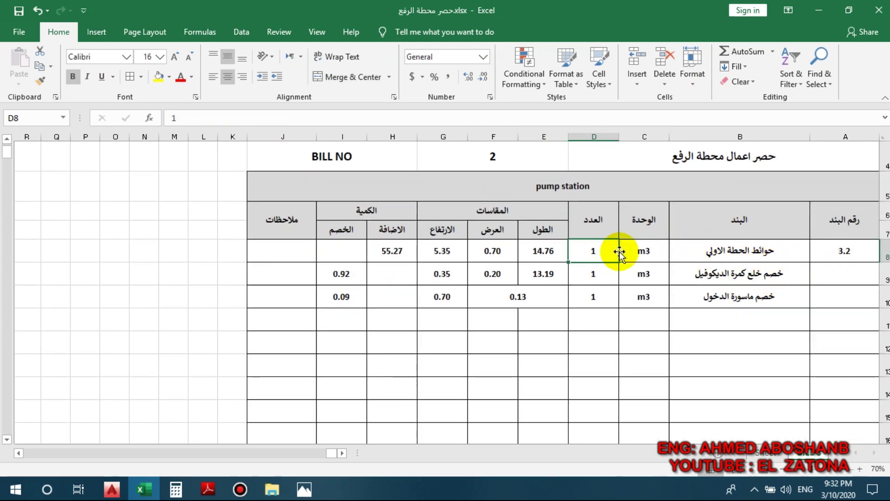
{"action": "left_click", "coordinate": [638, 251]}
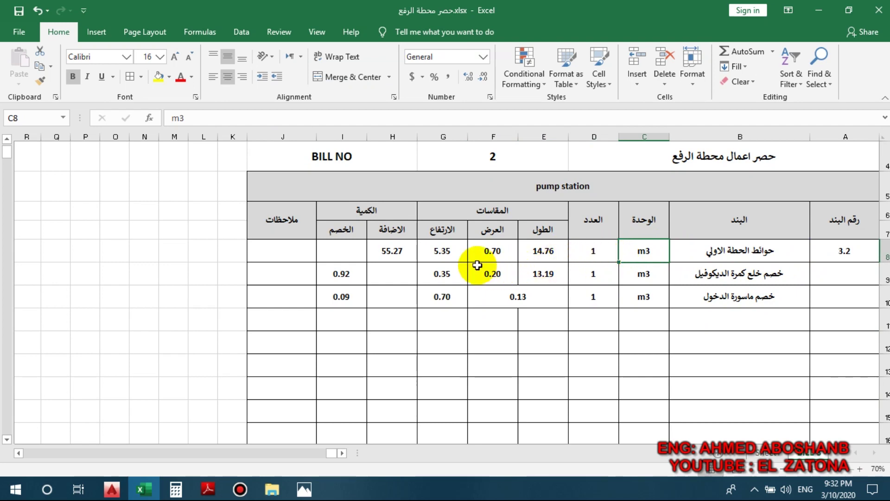
{"action": "left_click", "coordinate": [444, 255]}
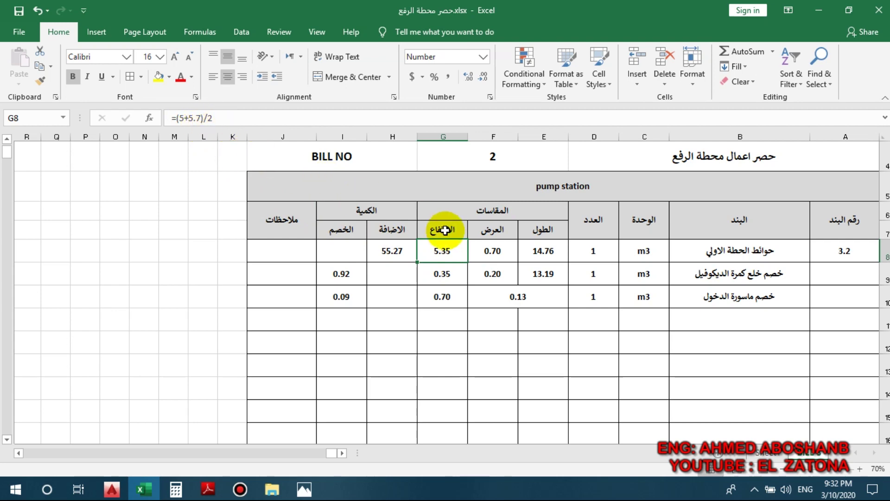
{"action": "left_click", "coordinate": [484, 251]}
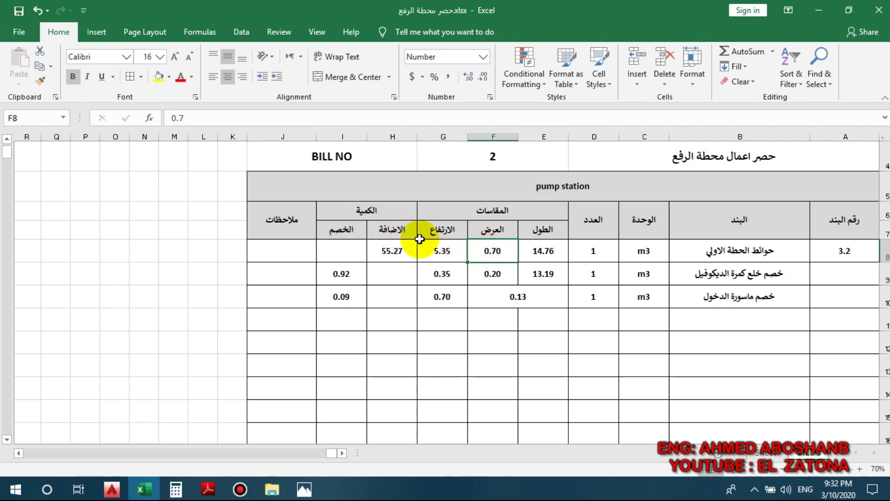
{"action": "left_click", "coordinate": [550, 252]}
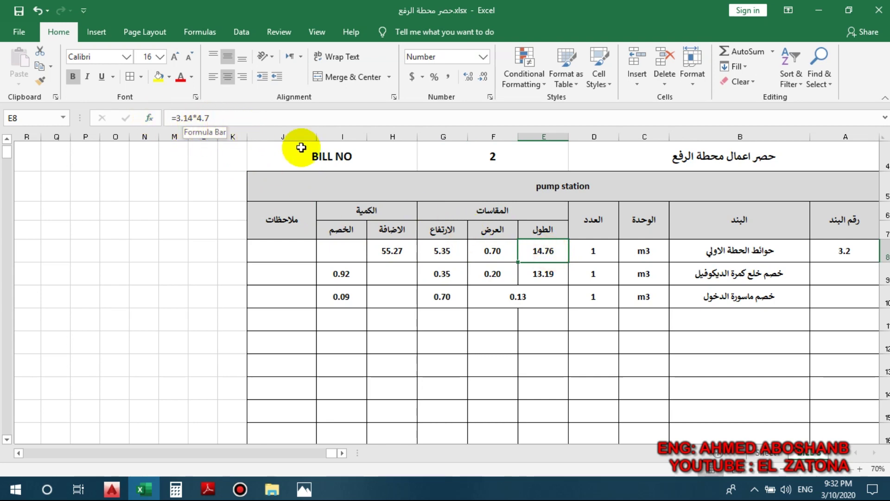
{"action": "left_click", "coordinate": [403, 253]}
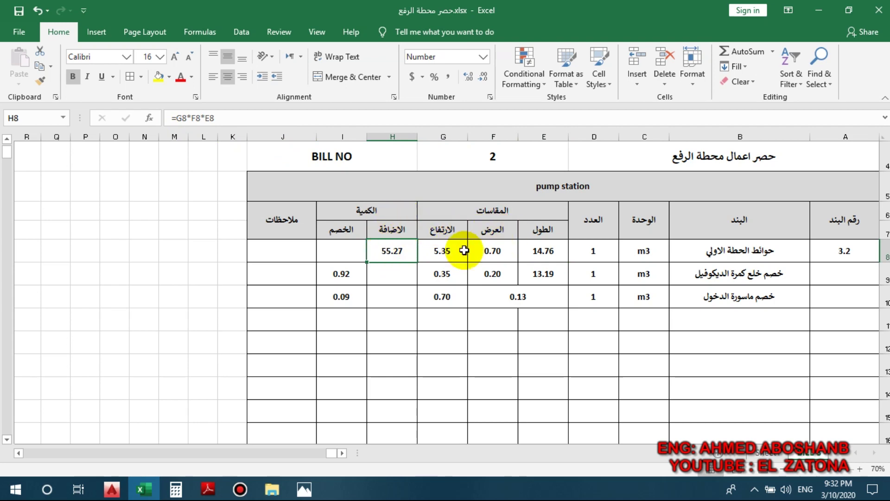
- Switch to the AutoCAD drawing and examine the notch at the foot of the shaft wall with its dimensions
{"action": "mouse_move", "coordinate": [114, 494]}
{"action": "left_click", "coordinate": [127, 445]}
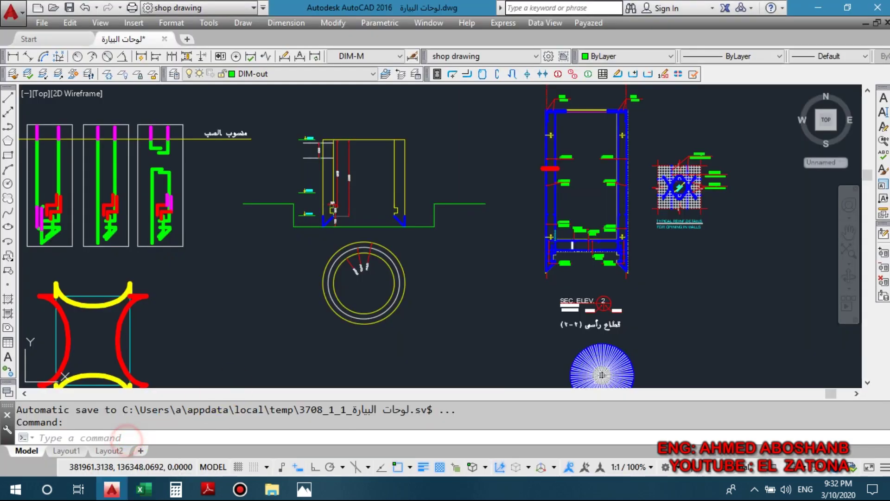
{"action": "scroll", "coordinate": [335, 150], "scroll_direction": "up", "scroll_amount": 6}
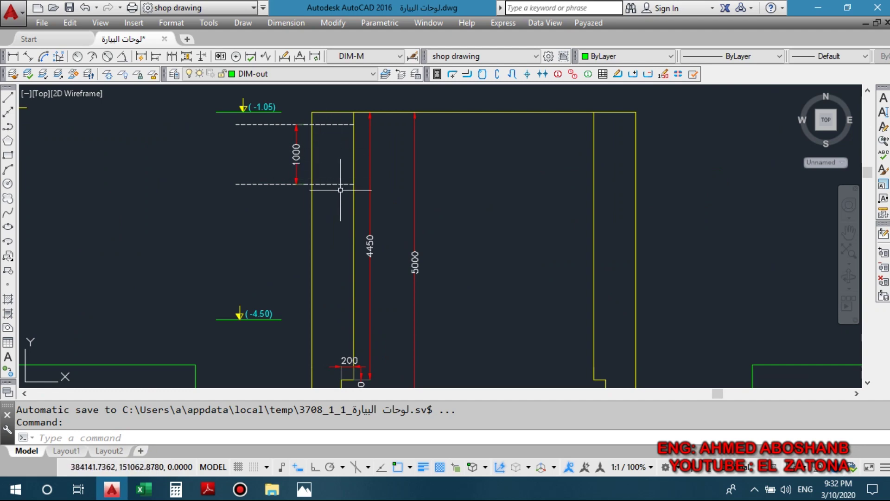
{"action": "scroll", "coordinate": [341, 190], "scroll_direction": "down", "scroll_amount": 3}
{"action": "scroll", "coordinate": [330, 283], "scroll_direction": "up", "scroll_amount": 6}
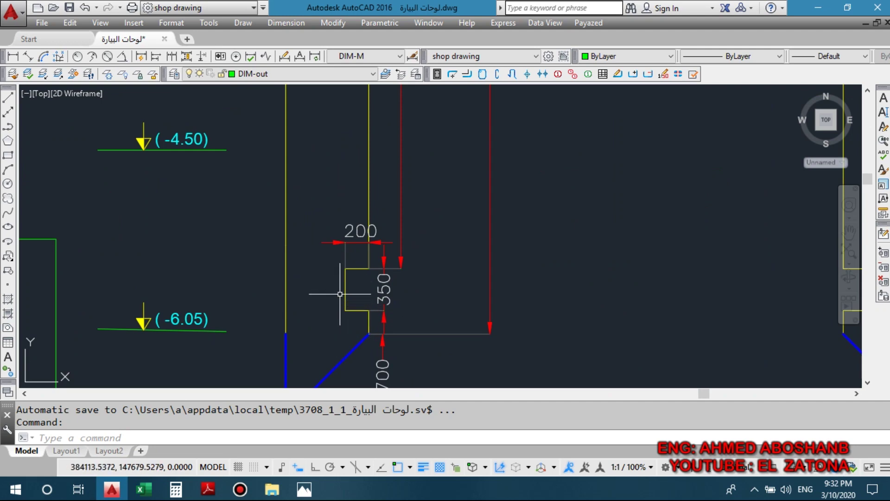
{"action": "scroll", "coordinate": [343, 283], "scroll_direction": "down", "scroll_amount": 3}
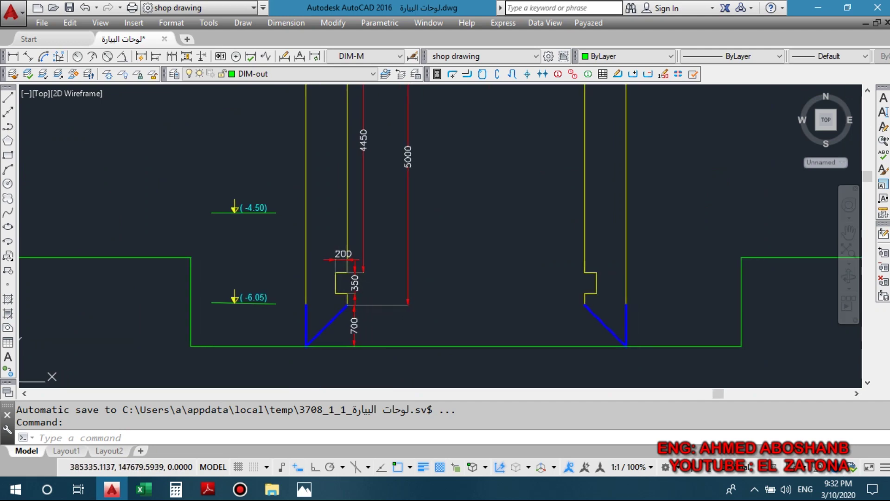
{"action": "scroll", "coordinate": [344, 282], "scroll_direction": "up", "scroll_amount": 3}
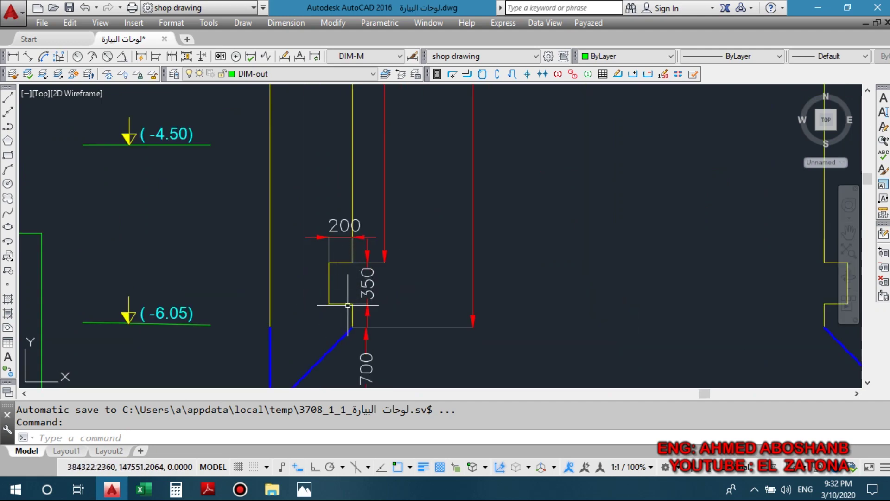
{"action": "scroll", "coordinate": [347, 279], "scroll_direction": "down", "scroll_amount": 9}
{"action": "scroll", "coordinate": [348, 278], "scroll_direction": "up", "scroll_amount": 5}
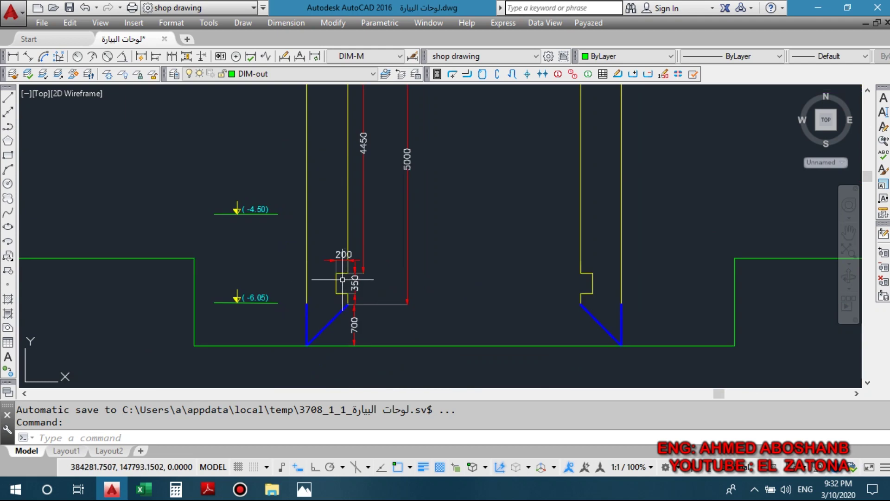
{"action": "scroll", "coordinate": [343, 282], "scroll_direction": "up", "scroll_amount": 5}
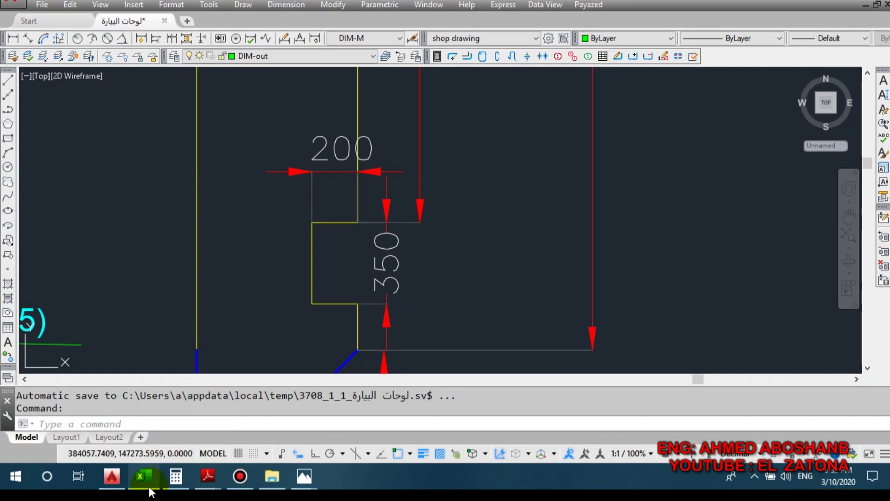
- Compare the pump station bill in Excel with the notch's width and height dimensions in the AutoCAD section
{"action": "left_click", "coordinate": [152, 476]}
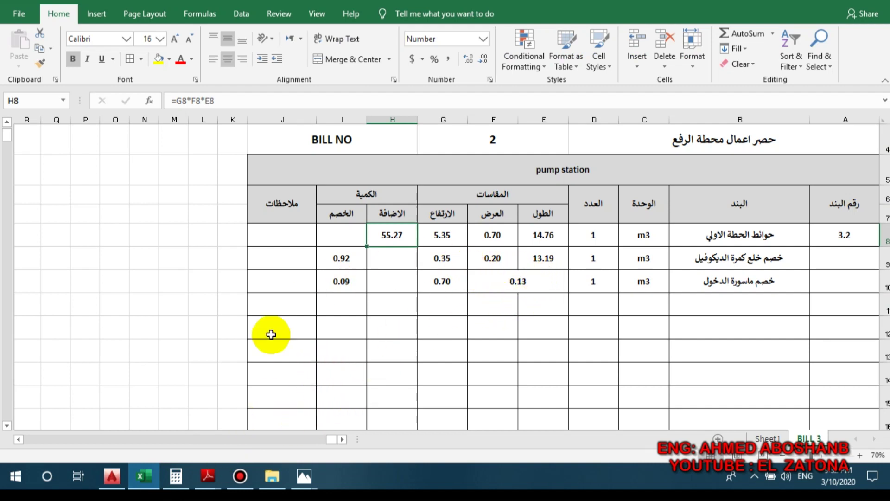
{"action": "mouse_move", "coordinate": [102, 487]}
{"action": "left_click", "coordinate": [124, 413]}
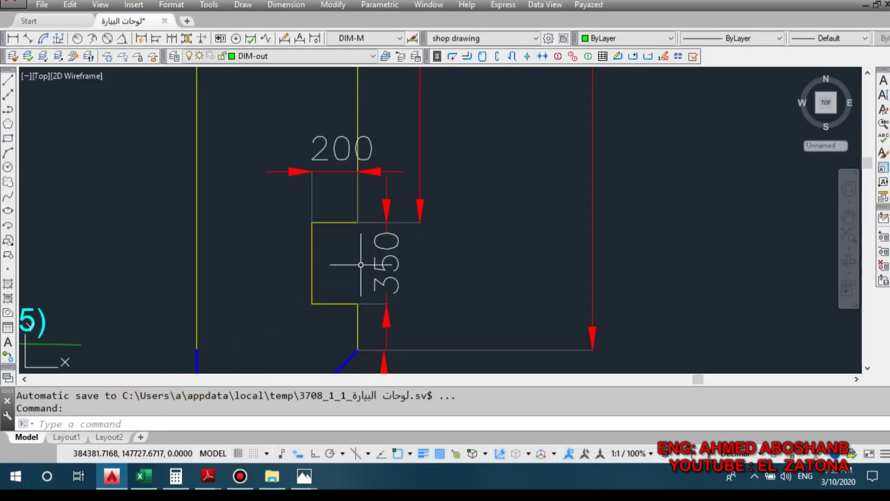
{"action": "scroll", "coordinate": [352, 253], "scroll_direction": "up", "scroll_amount": 4}
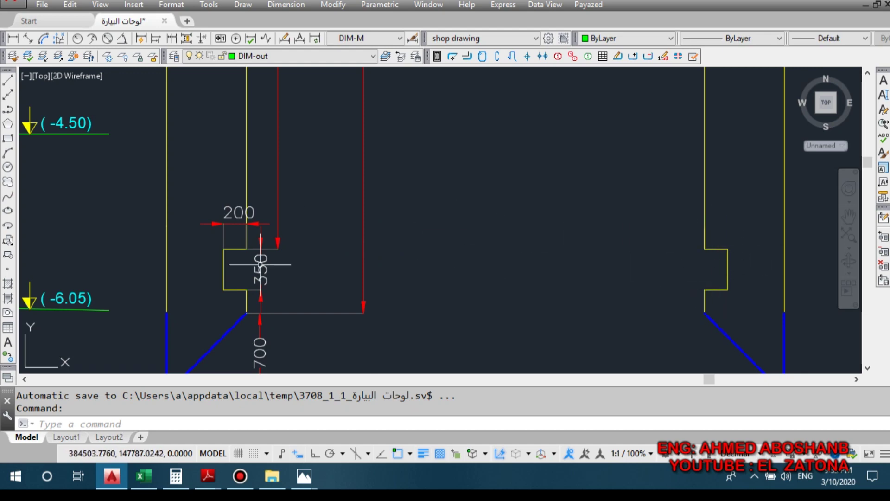
{"action": "scroll", "coordinate": [200, 296], "scroll_direction": "up", "scroll_amount": 2}
{"action": "scroll", "coordinate": [280, 204], "scroll_direction": "down", "scroll_amount": 3}
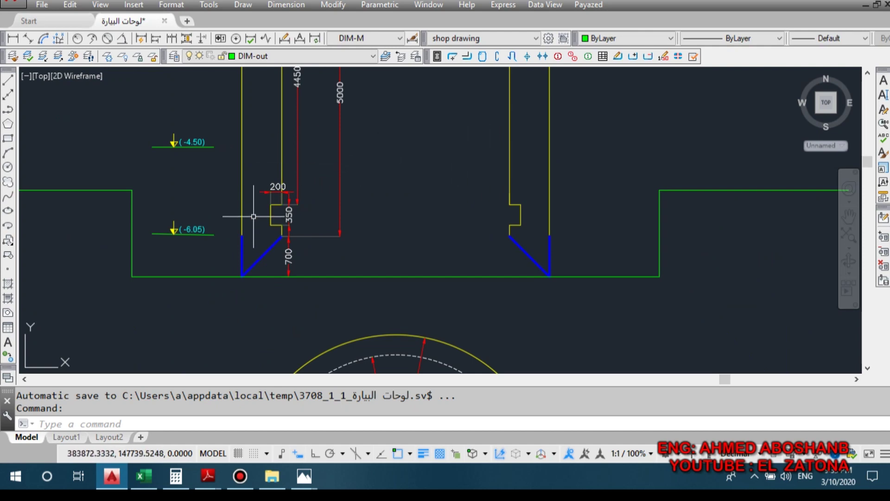
{"action": "scroll", "coordinate": [254, 216], "scroll_direction": "up", "scroll_amount": 4}
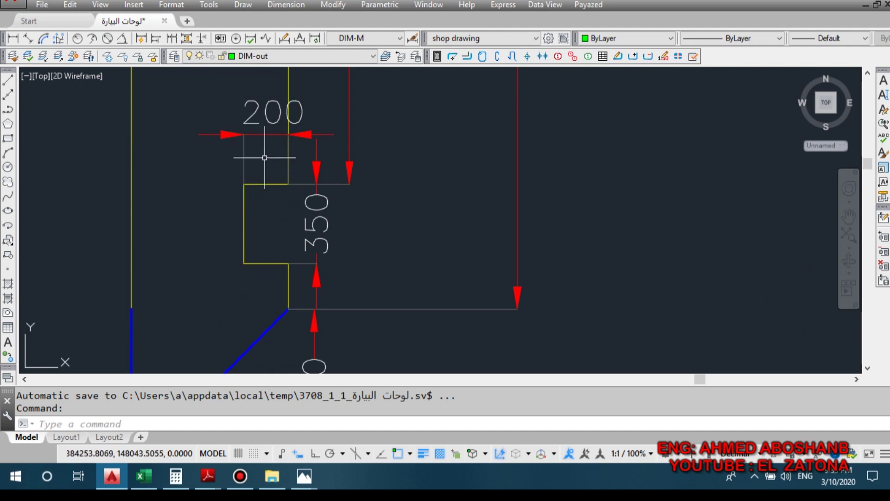
- Examine the notch at the foot of the shaft wall together with the diameters of the circular plan below it
{"action": "scroll", "coordinate": [201, 217], "scroll_direction": "down", "scroll_amount": 4}
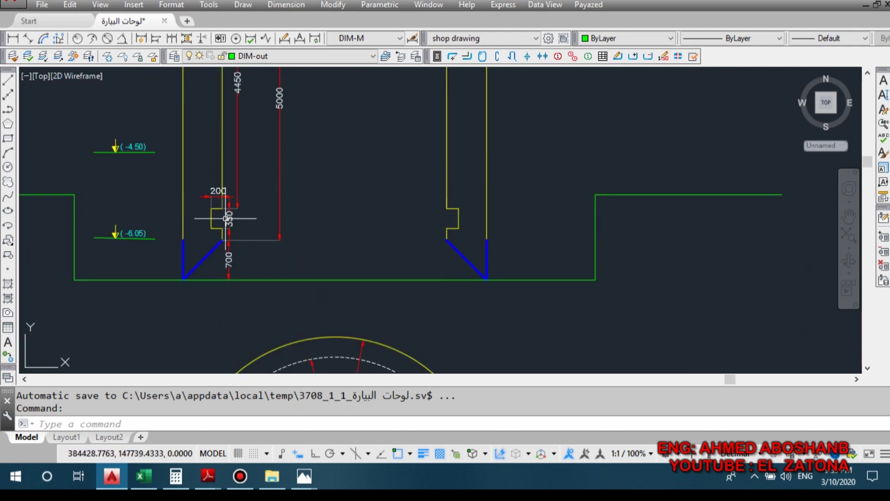
{"action": "scroll", "coordinate": [215, 213], "scroll_direction": "up", "scroll_amount": 4}
{"action": "scroll", "coordinate": [516, 258], "scroll_direction": "down", "scroll_amount": 6}
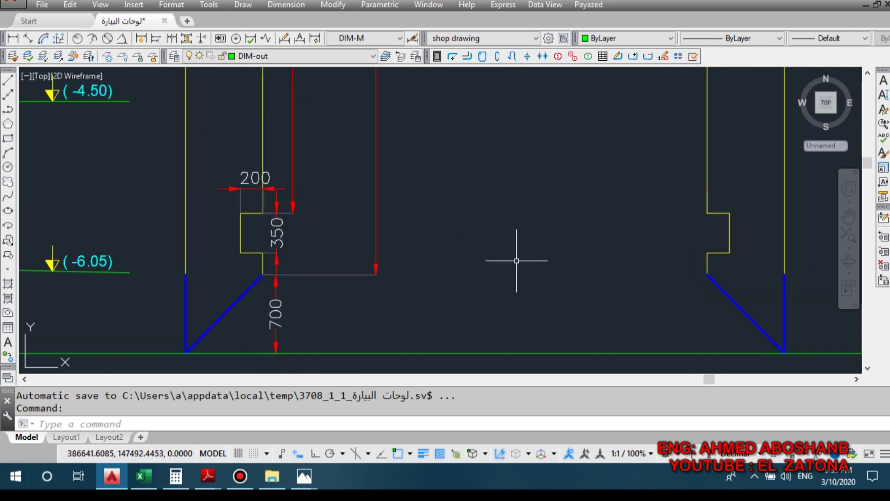
{"action": "scroll", "coordinate": [540, 231], "scroll_direction": "up", "scroll_amount": 4}
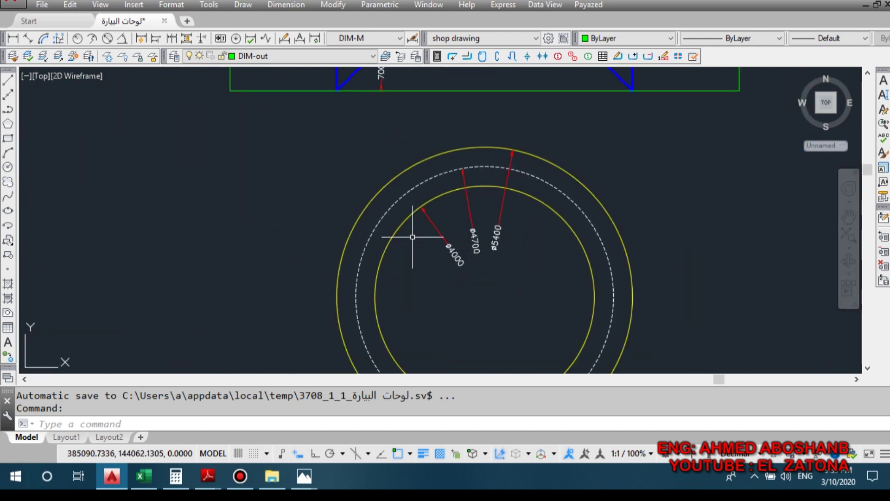
{"action": "left_click_drag", "start_coordinate": [419, 100], "coordinate": [349, 305]}
{"action": "scroll", "coordinate": [326, 243], "scroll_direction": "up", "scroll_amount": 3}
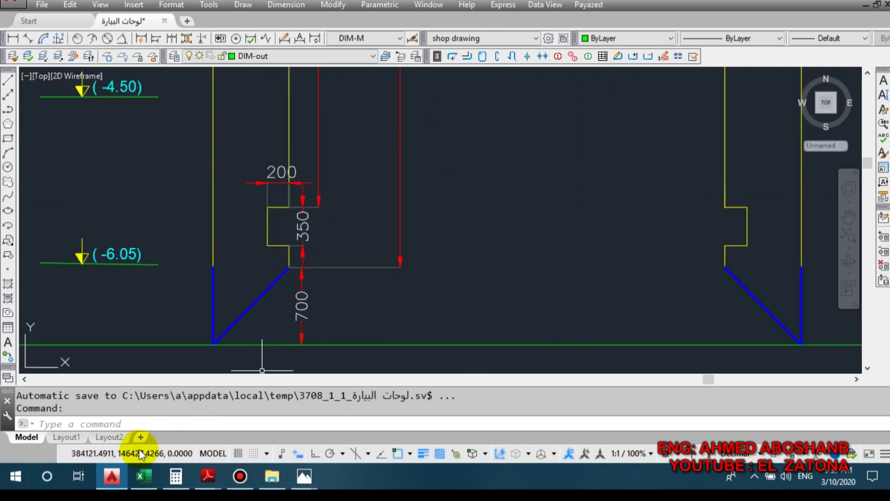
- Switch to the Excel bill and inspect the length cell of the beam-notch deduction in row 9
{"action": "mouse_move", "coordinate": [144, 473]}
{"action": "left_click", "coordinate": [159, 418]}
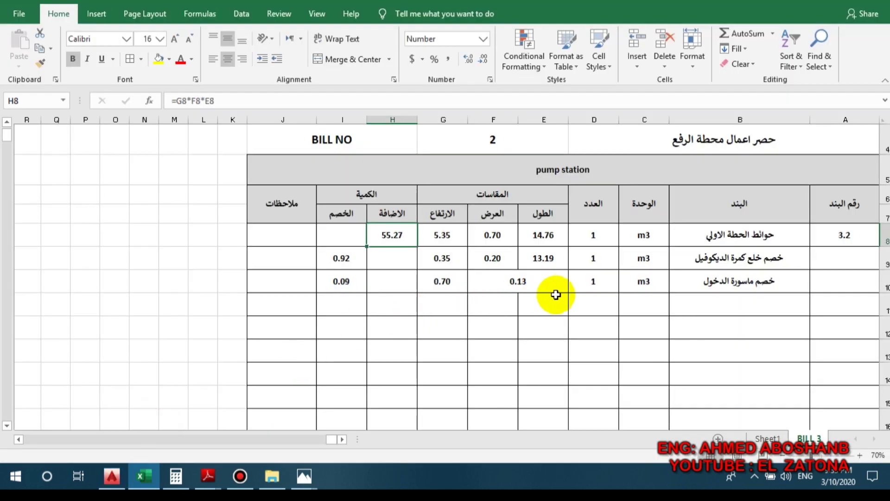
{"action": "left_click", "coordinate": [552, 257]}
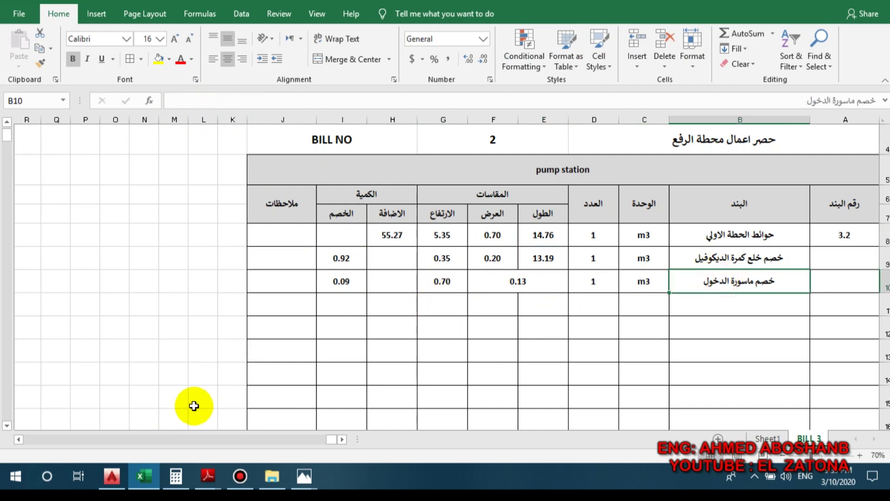
- Switch to the AutoCAD drawing and examine the dashed inlet pipe opening near the top of the shaft wall
{"action": "mouse_move", "coordinate": [117, 476]}
{"action": "left_click", "coordinate": [124, 420]}
{"action": "scroll", "coordinate": [288, 323], "scroll_direction": "down", "scroll_amount": 6}
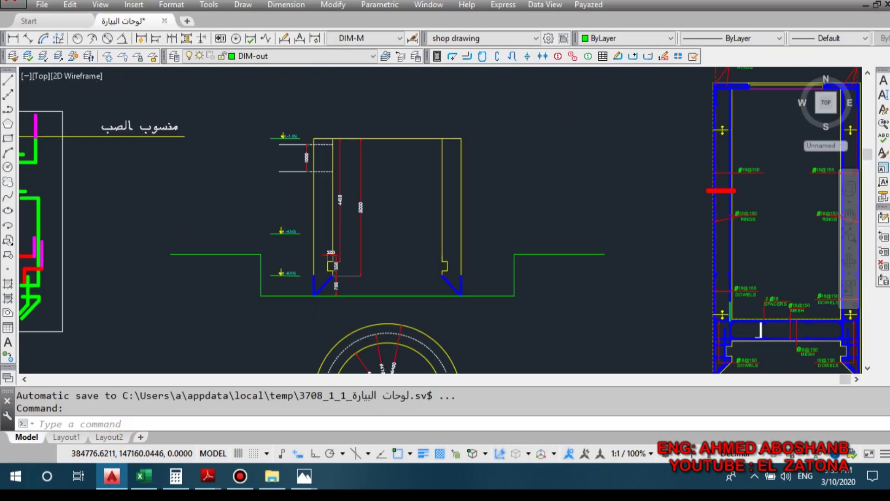
{"action": "scroll", "coordinate": [316, 160], "scroll_direction": "up", "scroll_amount": 6}
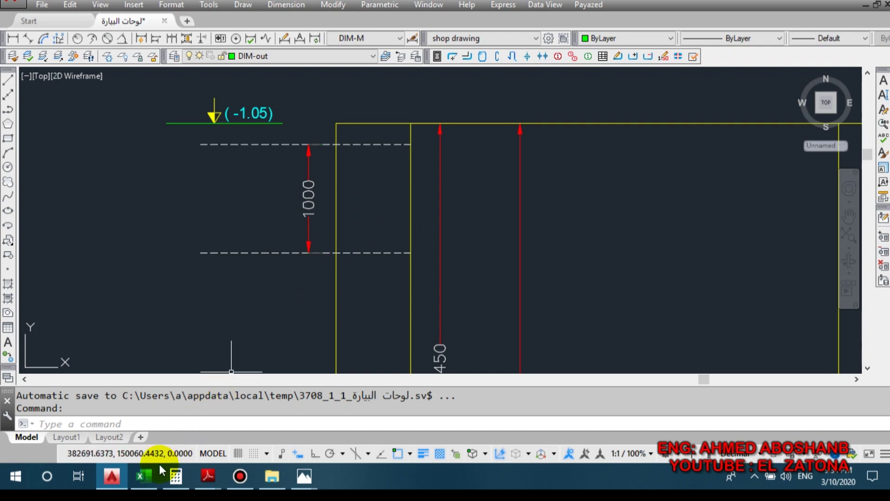
- Switch to the Excel bill and inspect the area, height and deduction formulas of the inlet pipe item in row 10
{"action": "mouse_move", "coordinate": [150, 473]}
{"action": "left_click", "coordinate": [168, 408]}
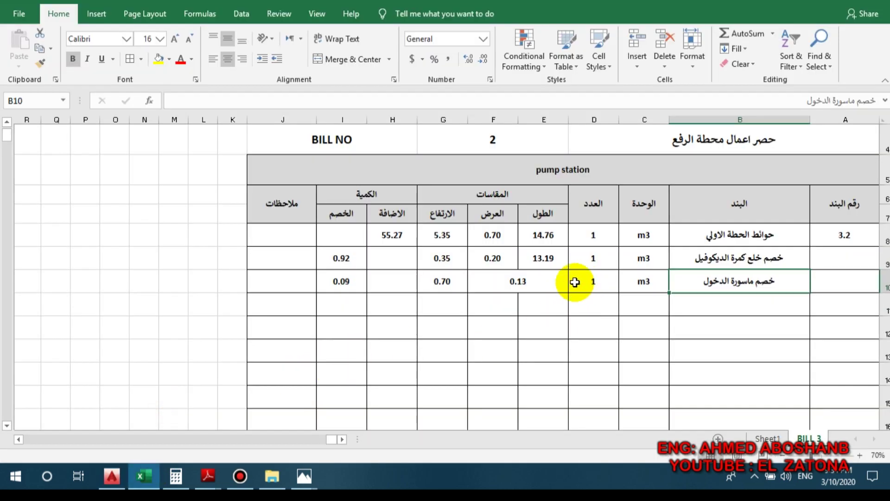
{"action": "left_click", "coordinate": [550, 283]}
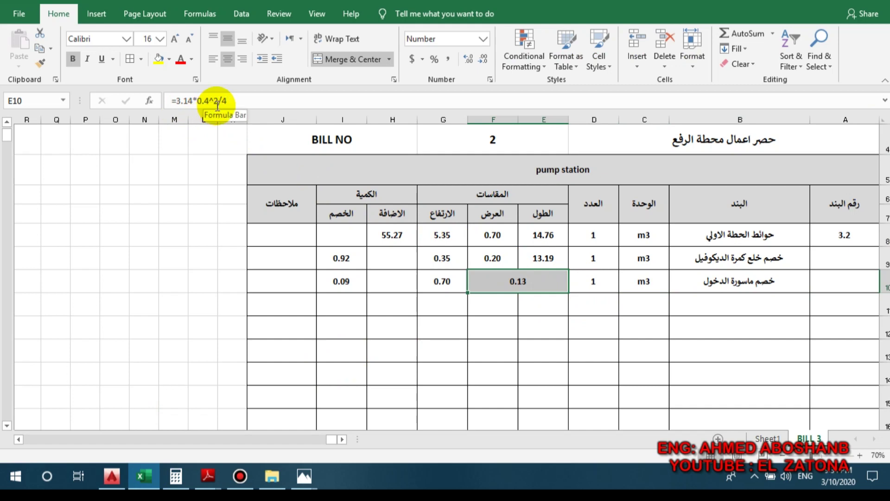
{"action": "left_click", "coordinate": [444, 281]}
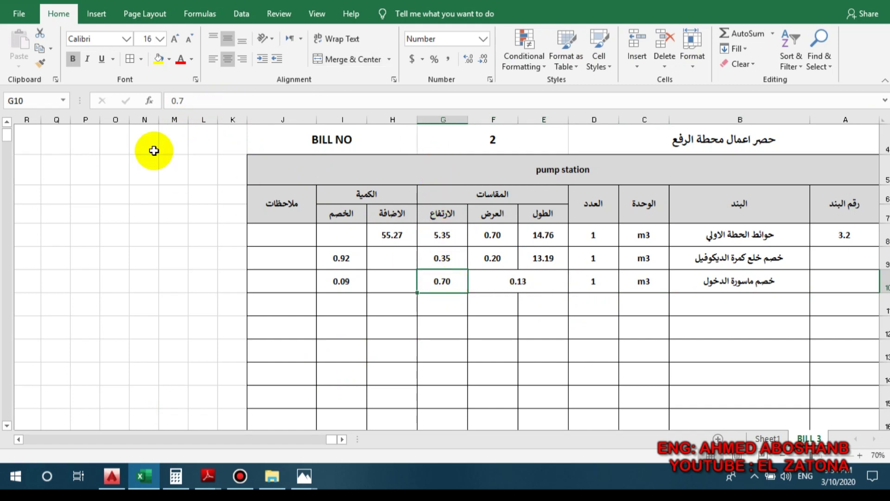
{"action": "left_click", "coordinate": [342, 281]}
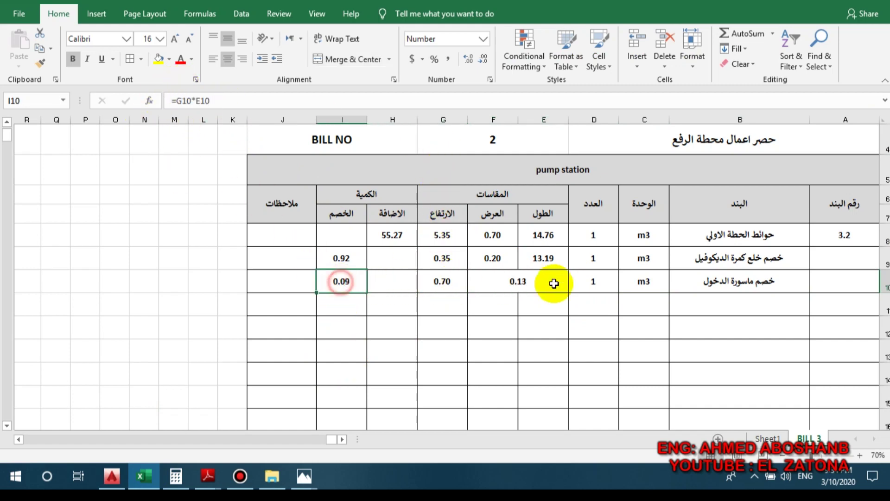
- Review the deduction quantities in rows 9 and 10 and the net total in H20, ending at the second pump station table
{"action": "left_click", "coordinate": [781, 256]}
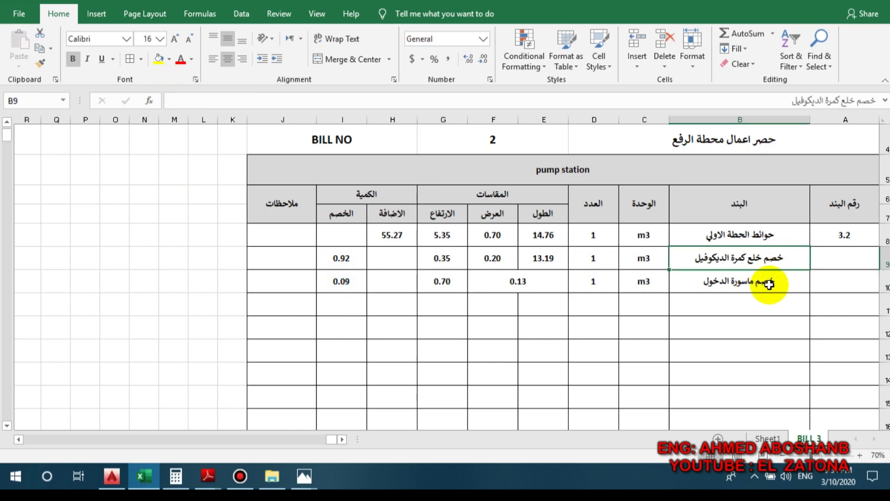
{"action": "left_click", "coordinate": [334, 280]}
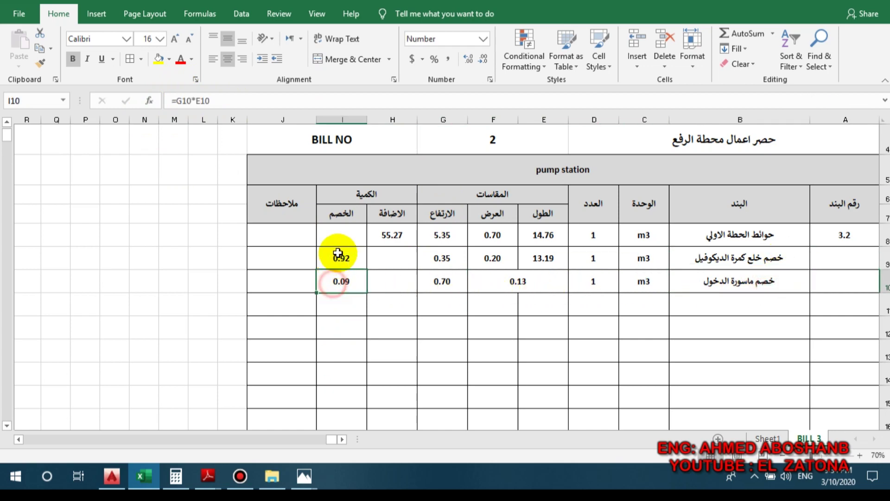
{"action": "left_click", "coordinate": [338, 253]}
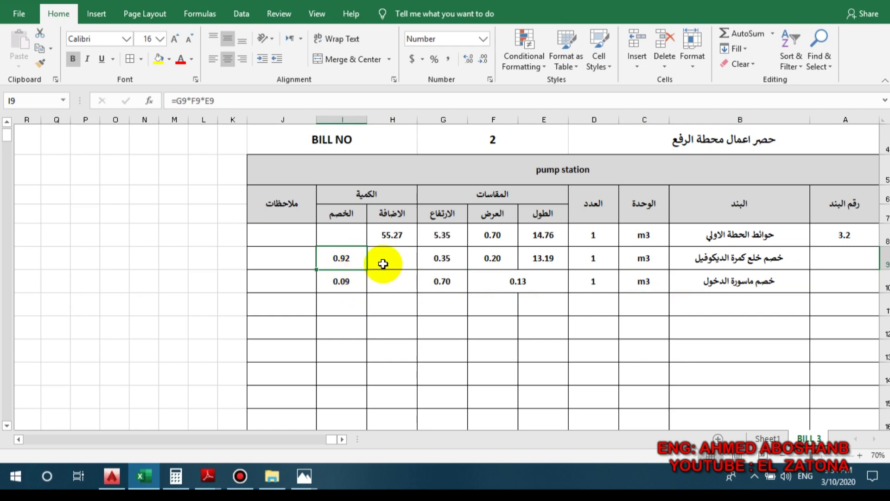
{"action": "scroll", "coordinate": [388, 255], "scroll_direction": "down", "scroll_amount": 3}
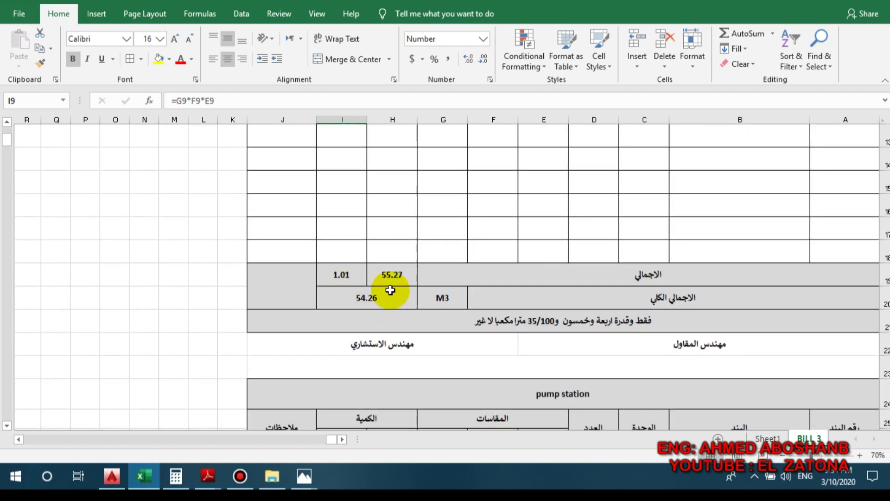
{"action": "left_click", "coordinate": [376, 302]}
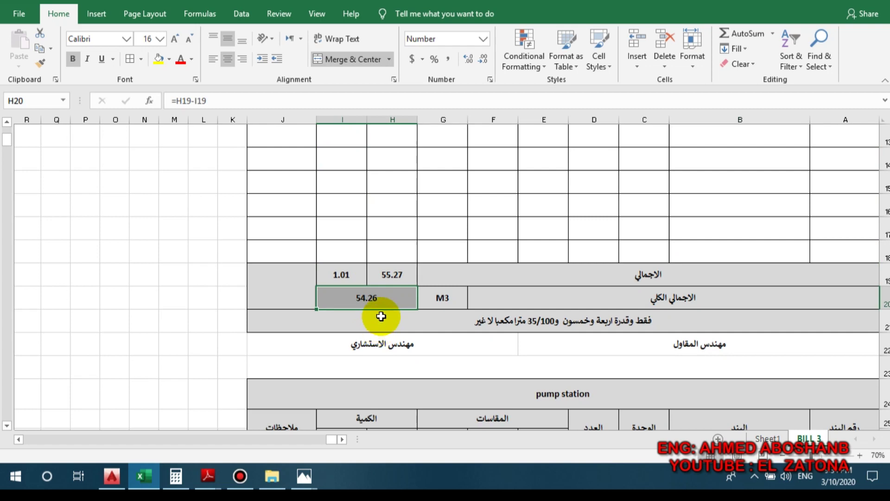
{"action": "scroll", "coordinate": [381, 316], "scroll_direction": "down", "scroll_amount": 4}
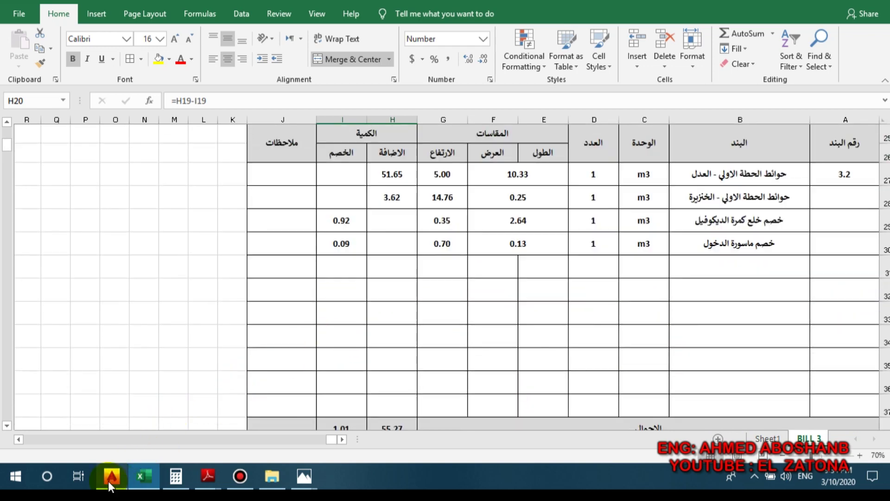
- Switch to the AutoCAD drawing and examine the inner, centreline and outer circles of the shaft plan with their diameters
{"action": "mouse_move", "coordinate": [112, 477]}
{"action": "left_click", "coordinate": [129, 417]}
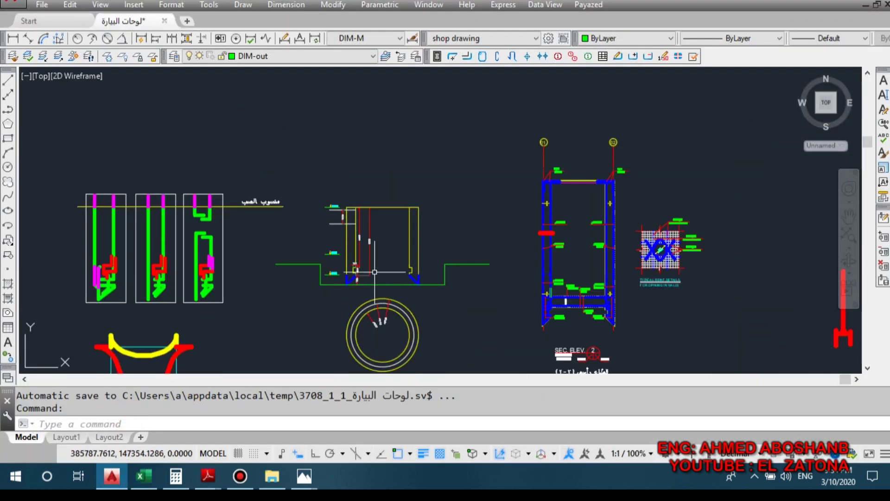
{"action": "scroll", "coordinate": [375, 272], "scroll_direction": "up", "scroll_amount": 3}
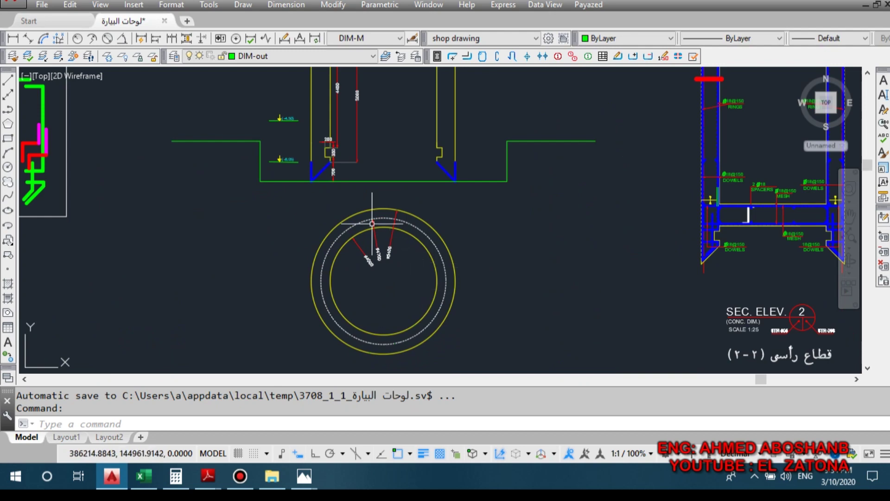
{"action": "scroll", "coordinate": [390, 255], "scroll_direction": "up", "scroll_amount": 2}
{"action": "scroll", "coordinate": [395, 261], "scroll_direction": "down", "scroll_amount": 2}
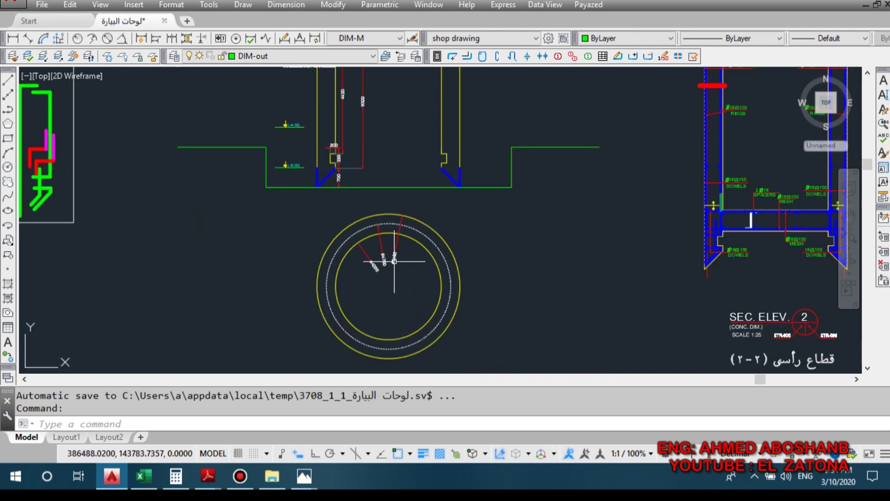
{"action": "scroll", "coordinate": [394, 261], "scroll_direction": "up", "scroll_amount": 2}
{"action": "scroll", "coordinate": [395, 200], "scroll_direction": "up", "scroll_amount": 2}
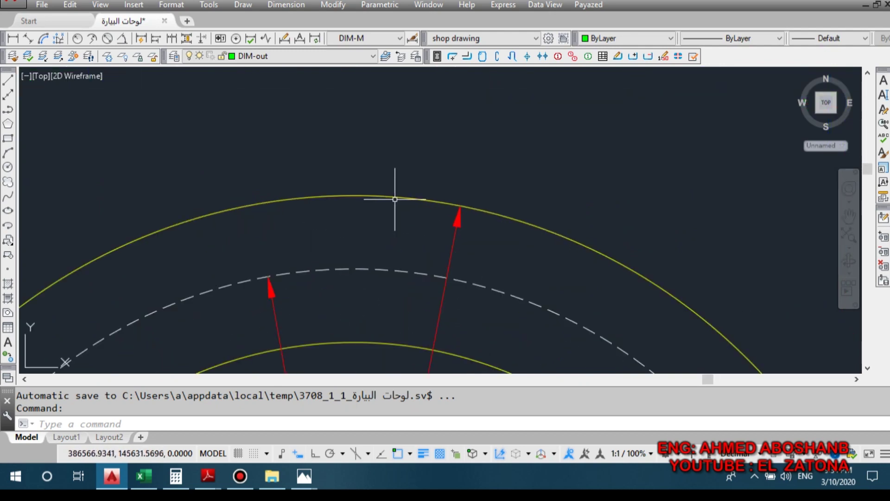
{"action": "scroll", "coordinate": [395, 200], "scroll_direction": "down", "scroll_amount": 2}
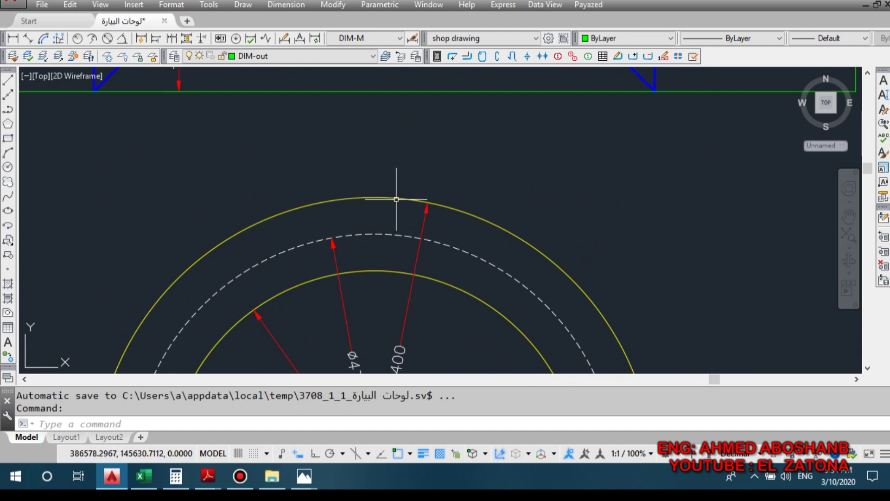
{"action": "scroll", "coordinate": [376, 228], "scroll_direction": "down", "scroll_amount": 3}
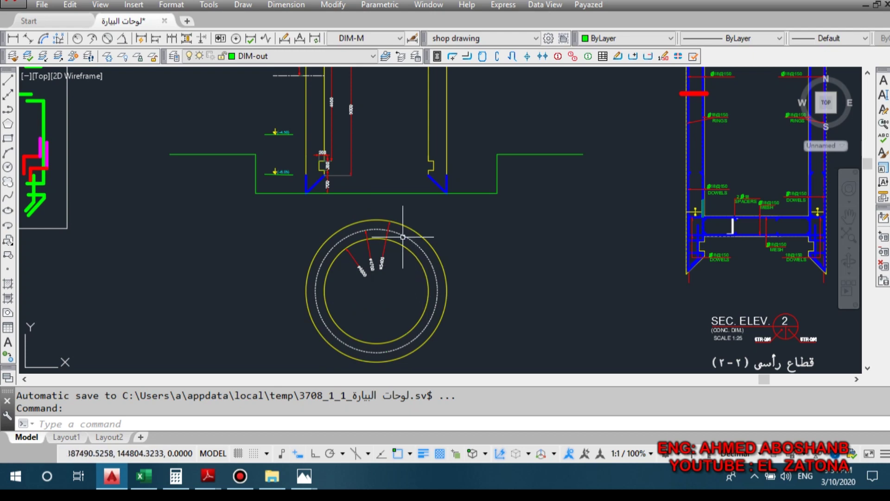
- Examine the shaft section's straight wall height and the tapered cutting edge at its foot
{"action": "scroll", "coordinate": [370, 250], "scroll_direction": "up", "scroll_amount": 4}
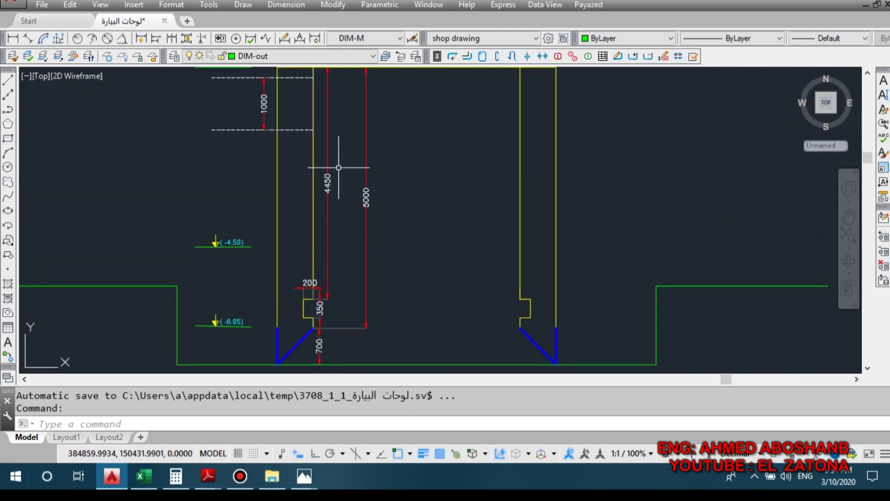
{"action": "scroll", "coordinate": [338, 168], "scroll_direction": "down", "scroll_amount": 3}
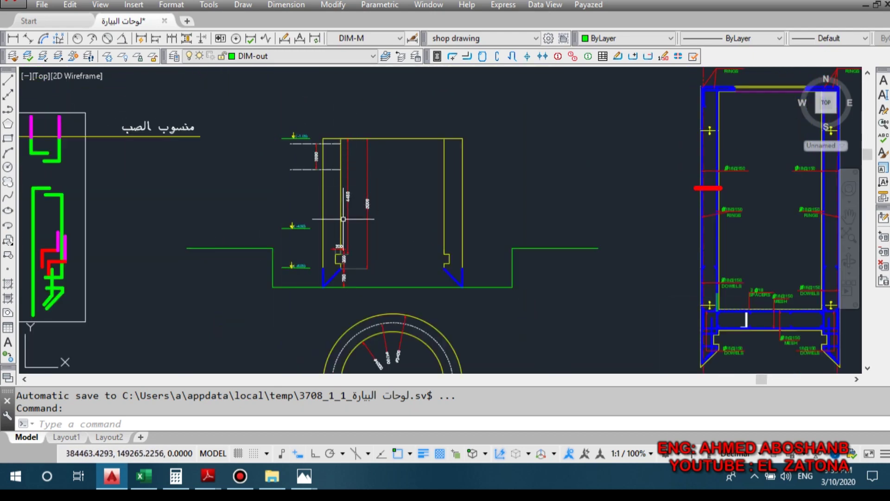
{"action": "scroll", "coordinate": [343, 219], "scroll_direction": "up", "scroll_amount": 2}
{"action": "scroll", "coordinate": [349, 172], "scroll_direction": "down", "scroll_amount": 2}
{"action": "scroll", "coordinate": [350, 183], "scroll_direction": "up", "scroll_amount": 2}
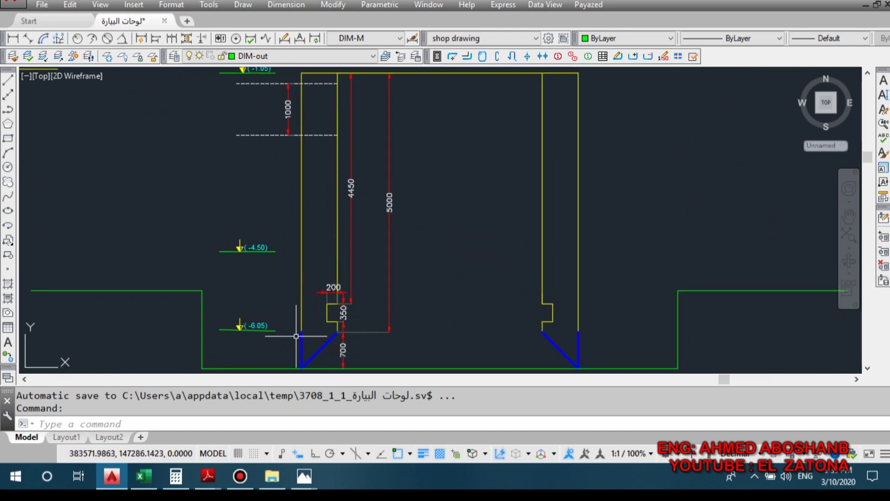
{"action": "scroll", "coordinate": [310, 266], "scroll_direction": "down", "scroll_amount": 3}
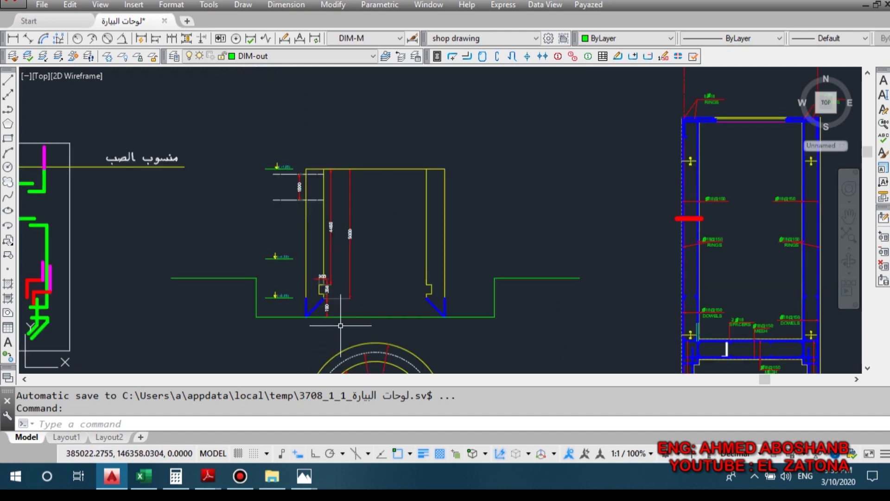
- Compare the plan's diameter dimensions with the wall height dimensions in the shaft section
{"action": "scroll", "coordinate": [375, 318], "scroll_direction": "up", "scroll_amount": 6}
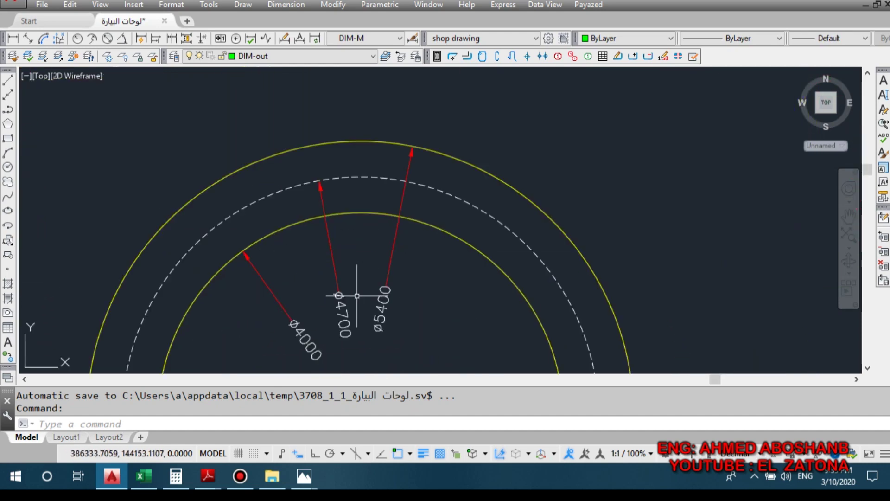
{"action": "scroll", "coordinate": [378, 296], "scroll_direction": "down", "scroll_amount": 3}
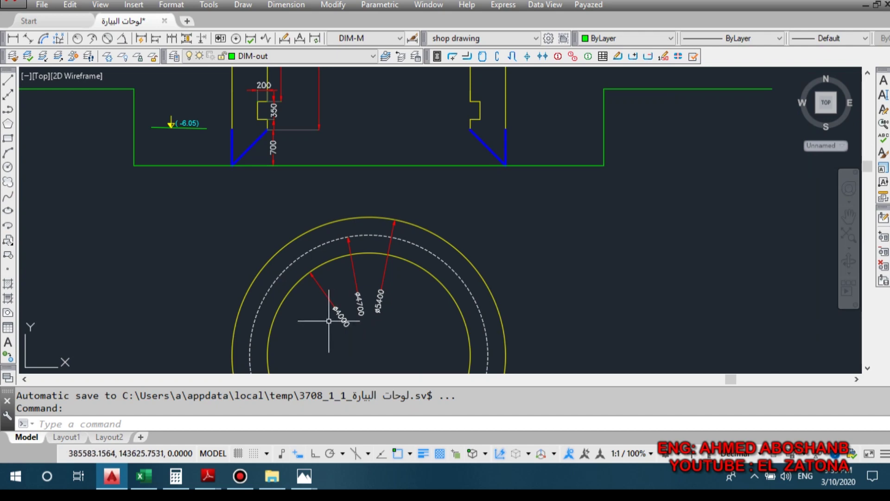
{"action": "mouse_move", "coordinate": [318, 149]}
{"action": "left_mouse_down"}
{"action": "mouse_move", "coordinate": [342, 260]}
{"action": "mouse_move", "coordinate": [346, 373]}
{"action": "left_mouse_up"}
{"action": "left_click_drag", "start_coordinate": [289, 317], "coordinate": [297, 299]}
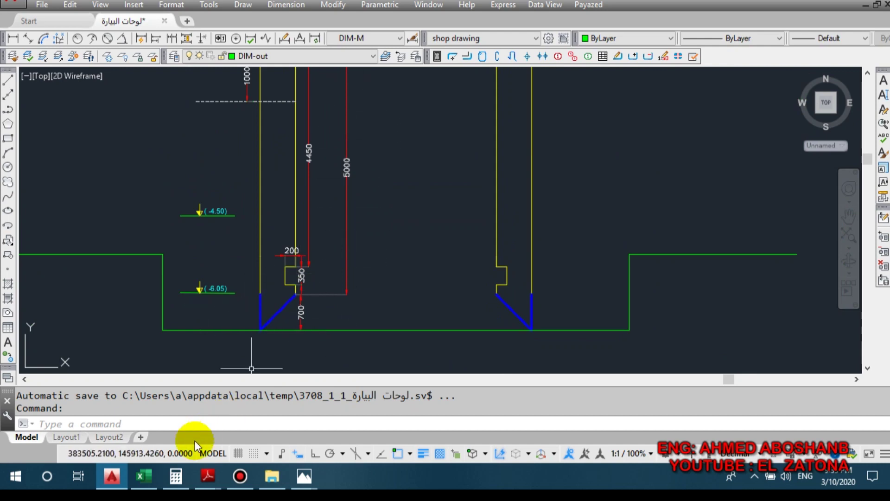
- Switch to the Excel bill and inspect the item, count, area, height and added-quantity cells of the straight wall in row 27
{"action": "mouse_move", "coordinate": [144, 476]}
{"action": "left_click", "coordinate": [165, 420]}
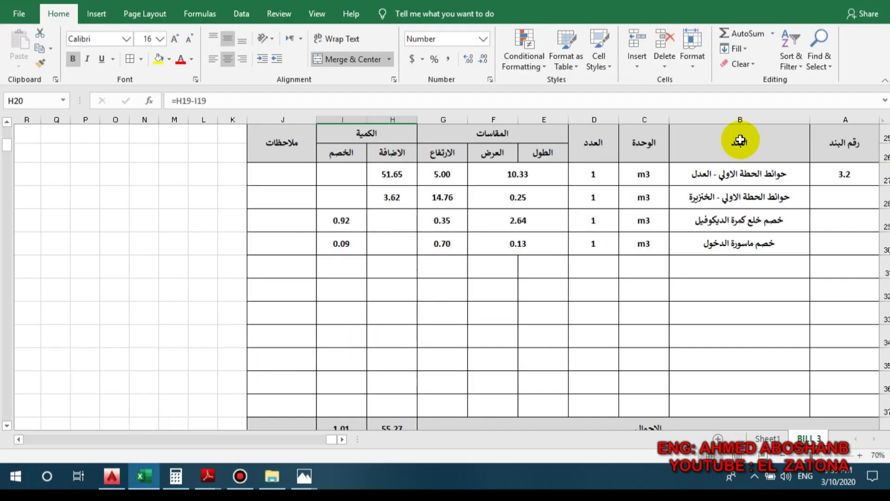
{"action": "left_click", "coordinate": [716, 177]}
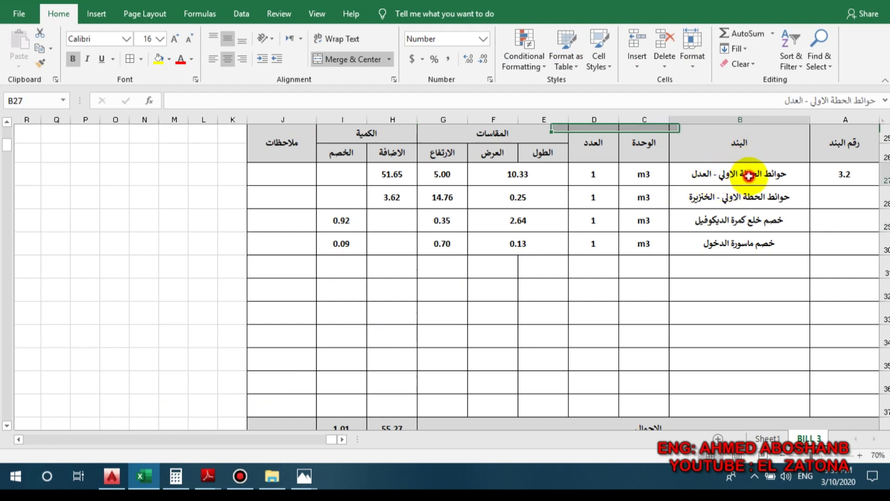
{"action": "left_click", "coordinate": [584, 175]}
{"action": "left_click", "coordinate": [528, 173]}
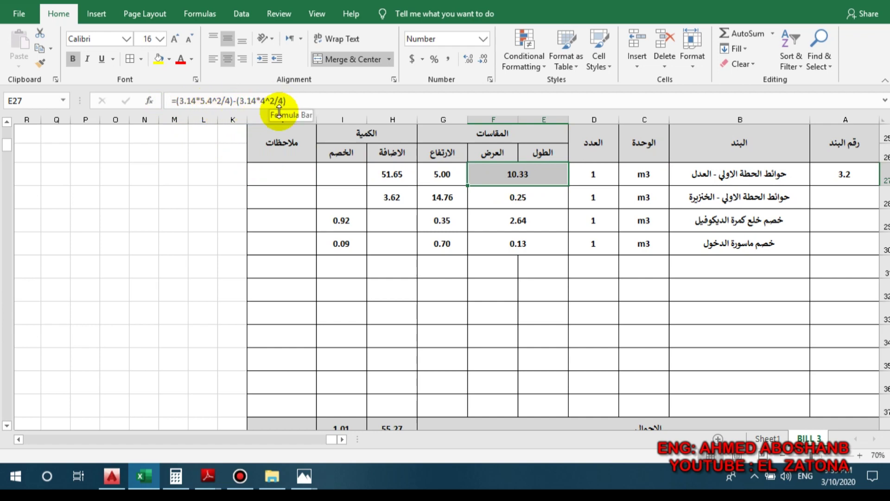
{"action": "left_click", "coordinate": [446, 175]}
{"action": "left_click", "coordinate": [387, 175]}
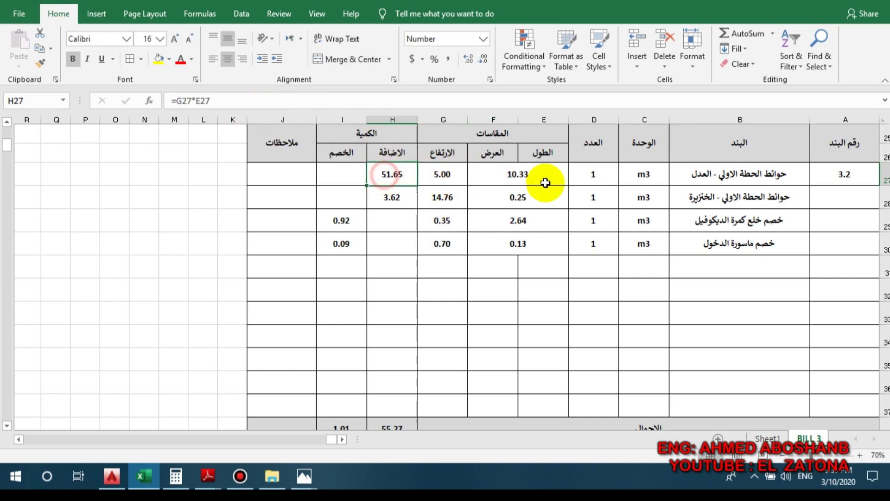
- Select the tapered wall item in row 28, then switch to AutoCAD and examine the cutting edge at the shaft's foot
{"action": "left_click", "coordinate": [753, 203]}
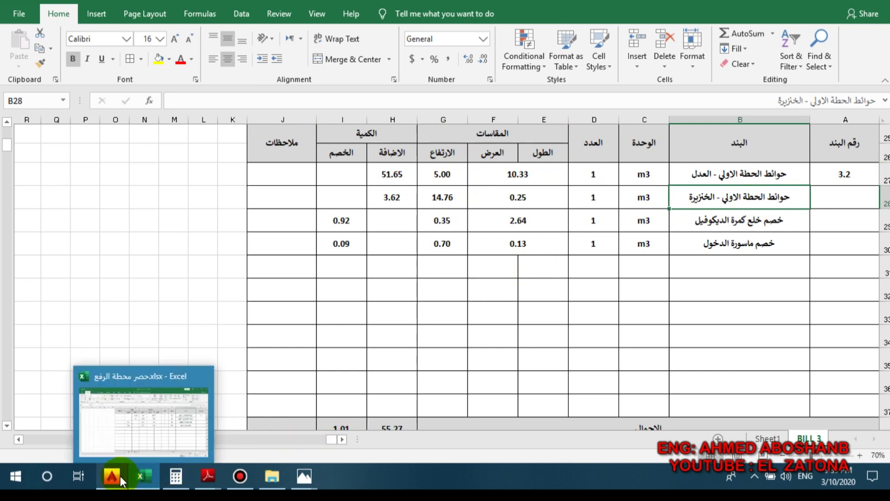
{"action": "mouse_move", "coordinate": [118, 476]}
{"action": "left_click", "coordinate": [122, 424]}
{"action": "scroll", "coordinate": [280, 316], "scroll_direction": "up", "scroll_amount": 2}
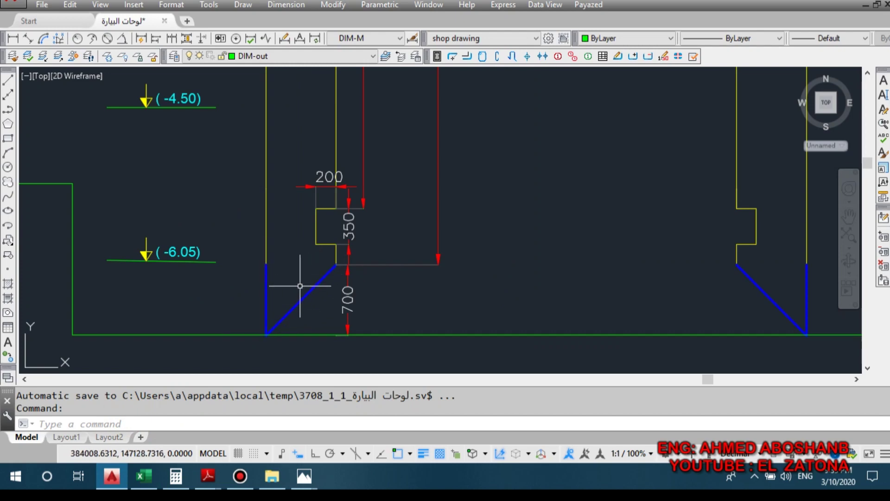
{"action": "scroll", "coordinate": [297, 278], "scroll_direction": "down", "scroll_amount": 5}
{"action": "scroll", "coordinate": [311, 269], "scroll_direction": "up", "scroll_amount": 3}
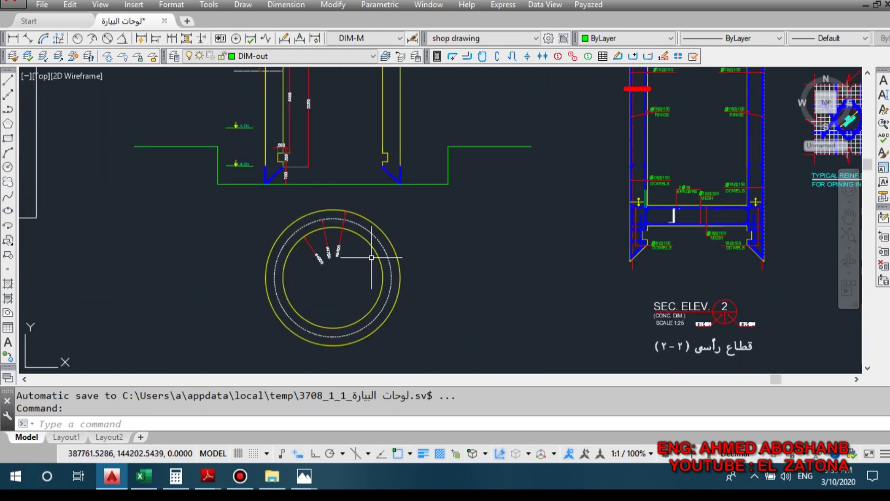
{"action": "scroll", "coordinate": [263, 179], "scroll_direction": "up", "scroll_amount": 4}
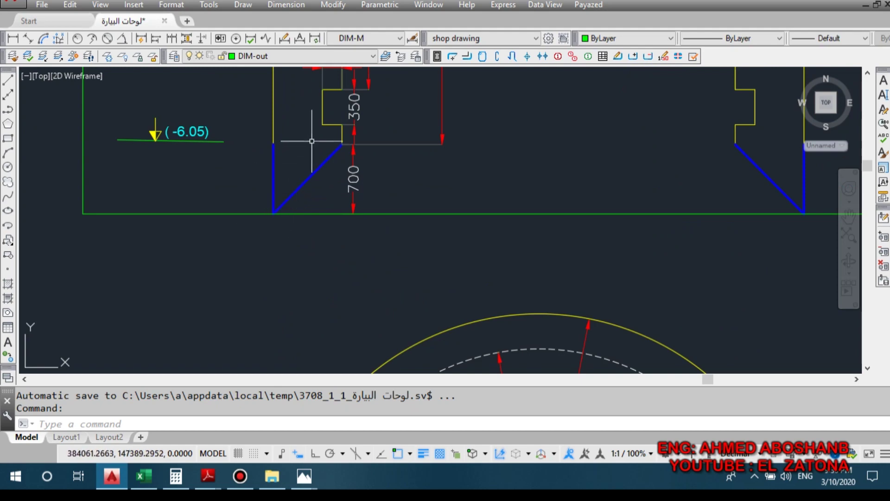
- Compare the cutting edge's triangular profile in the section with the centreline circle's diameter in the shaft plan
{"action": "scroll", "coordinate": [272, 181], "scroll_direction": "down", "scroll_amount": 3}
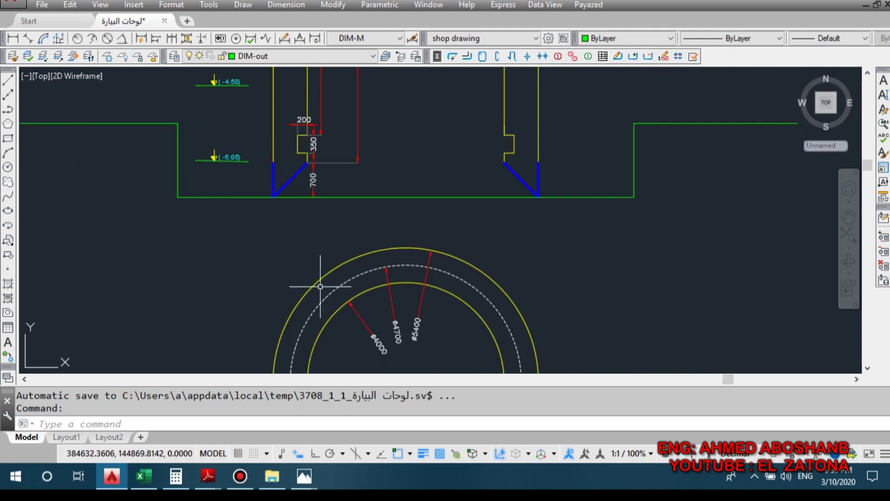
{"action": "scroll", "coordinate": [297, 167], "scroll_direction": "up", "scroll_amount": 3}
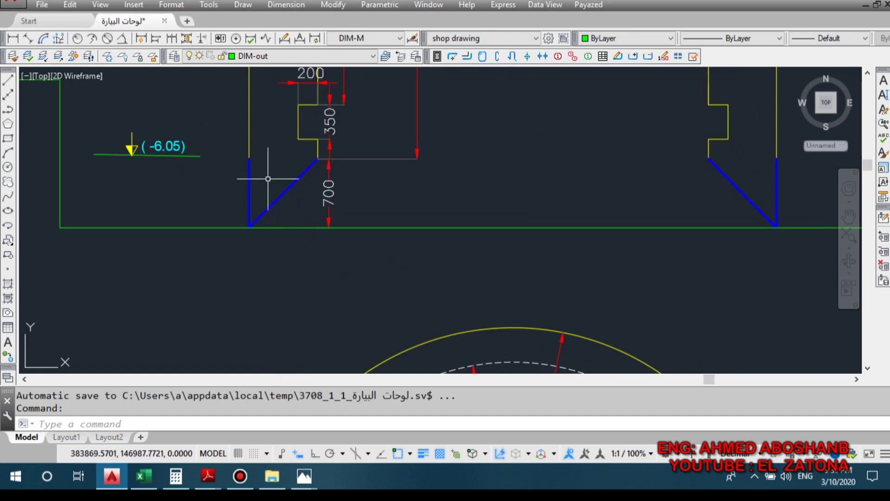
{"action": "scroll", "coordinate": [271, 167], "scroll_direction": "down", "scroll_amount": 3}
{"action": "scroll", "coordinate": [274, 139], "scroll_direction": "up", "scroll_amount": 2}
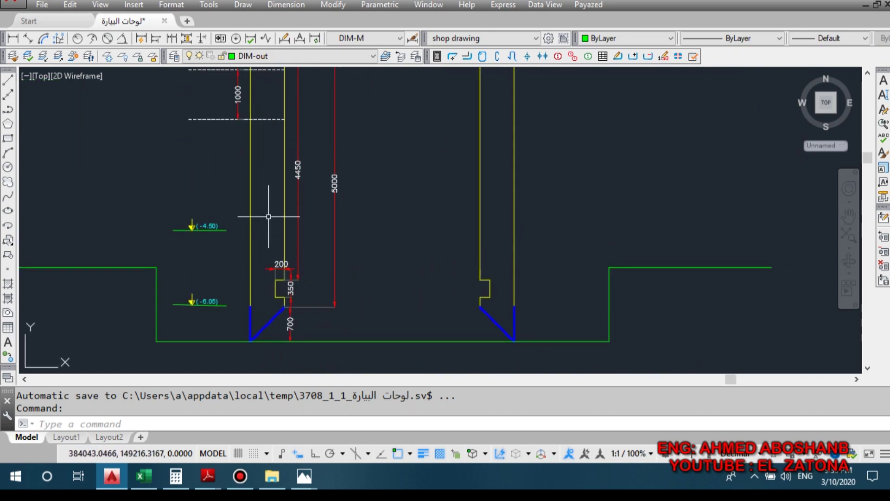
{"action": "scroll", "coordinate": [279, 258], "scroll_direction": "down", "scroll_amount": 2}
{"action": "scroll", "coordinate": [330, 204], "scroll_direction": "up", "scroll_amount": 2}
{"action": "scroll", "coordinate": [331, 204], "scroll_direction": "up", "scroll_amount": 4}
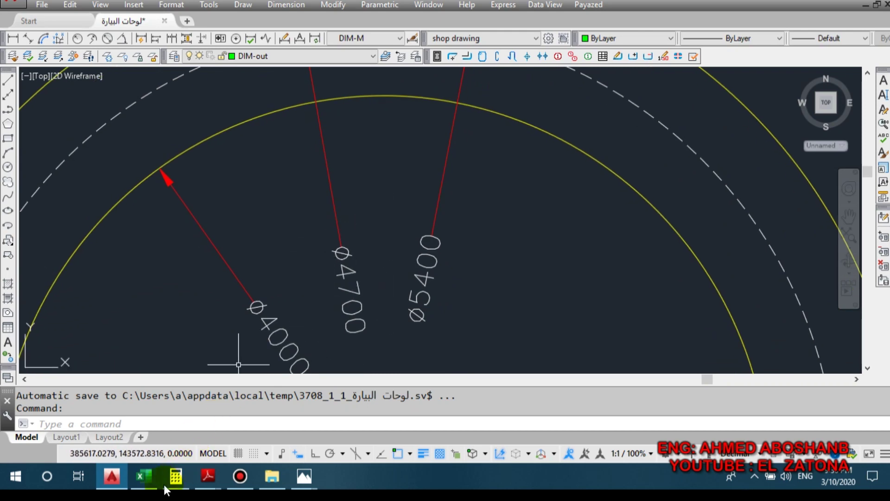
- Switch to the Excel bill and inspect the tapered wall's cross-section area and circumference formulas in row 28
{"action": "left_click", "coordinate": [145, 476]}
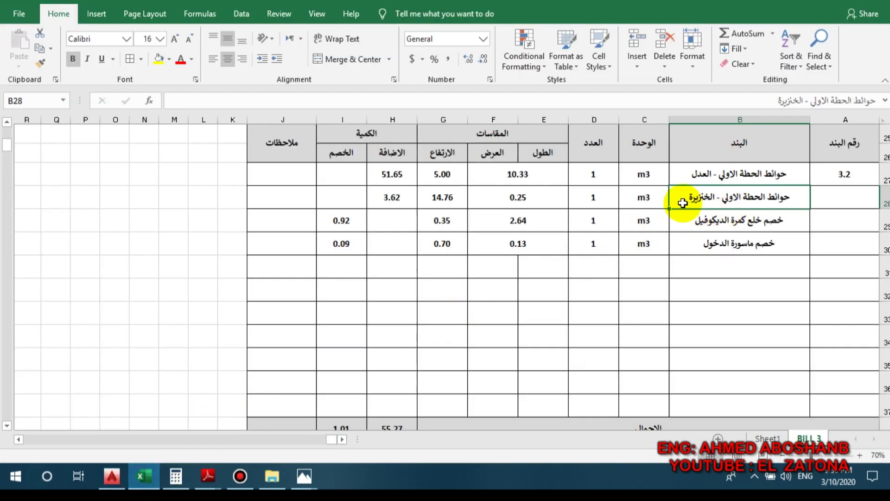
{"action": "left_click", "coordinate": [500, 199]}
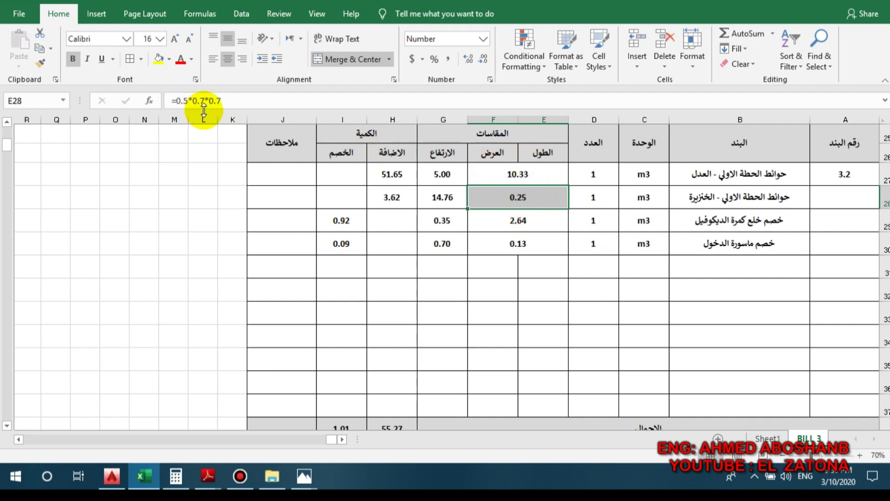
{"action": "left_click", "coordinate": [439, 198]}
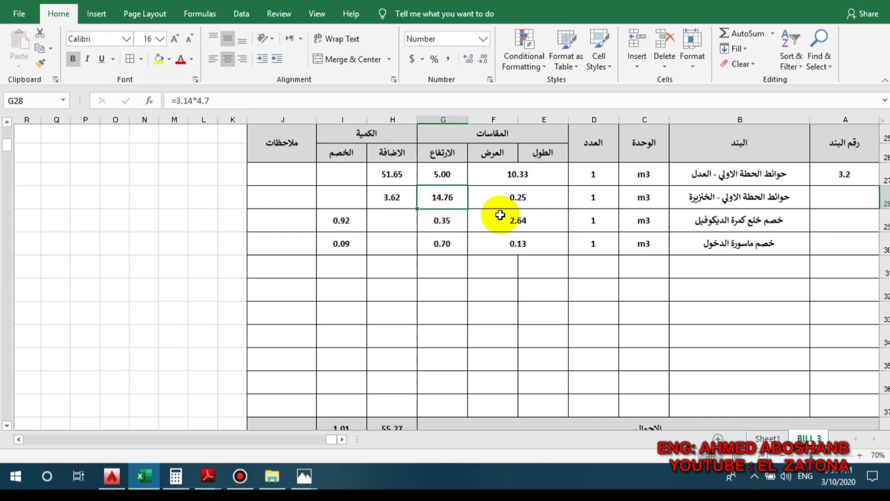
- Select the beam recess deduction in row 29, then switch to AutoCAD and examine the recess's depth and height dimensions
{"action": "left_click", "coordinate": [765, 223]}
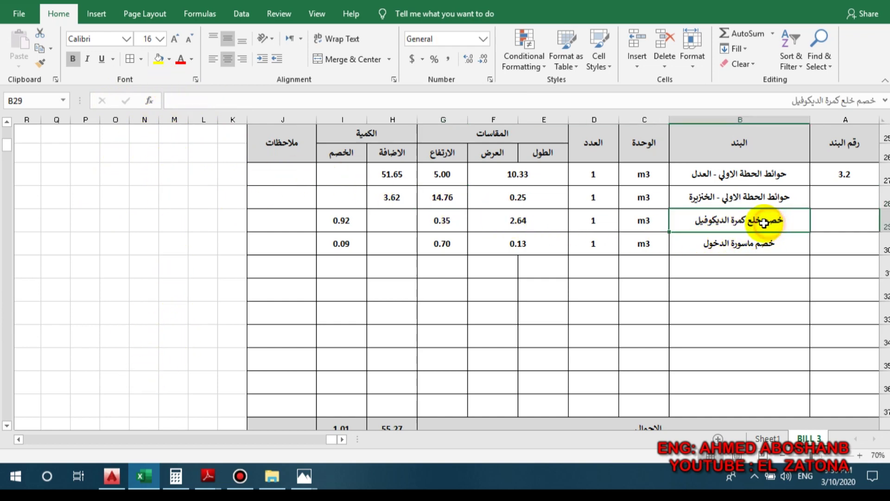
{"action": "mouse_move", "coordinate": [113, 479]}
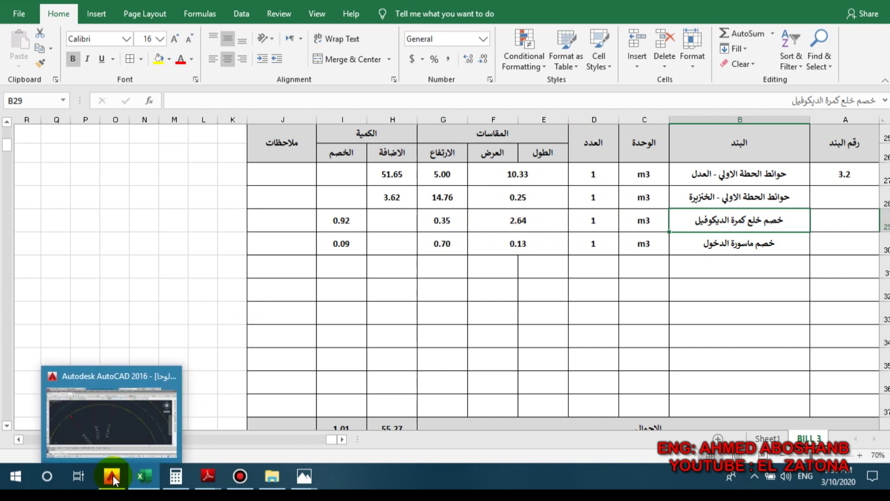
{"action": "left_click", "coordinate": [142, 417]}
{"action": "scroll", "coordinate": [288, 288], "scroll_direction": "down", "scroll_amount": 5}
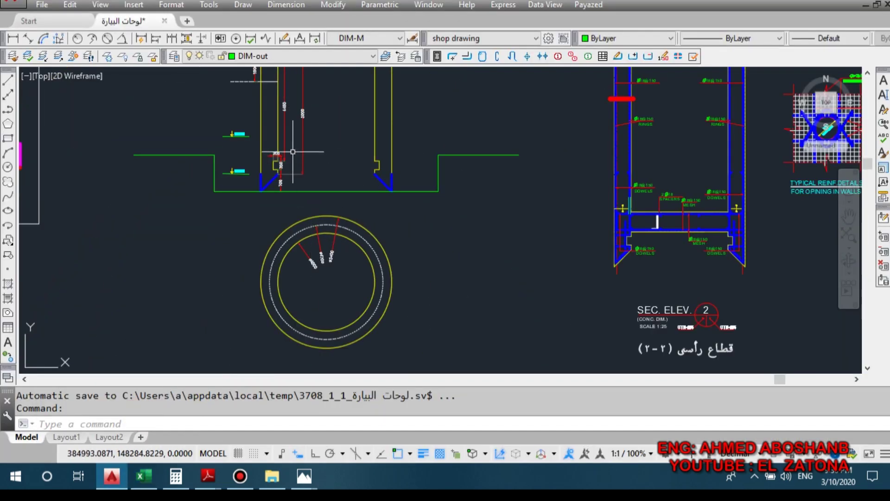
{"action": "scroll", "coordinate": [292, 152], "scroll_direction": "up", "scroll_amount": 5}
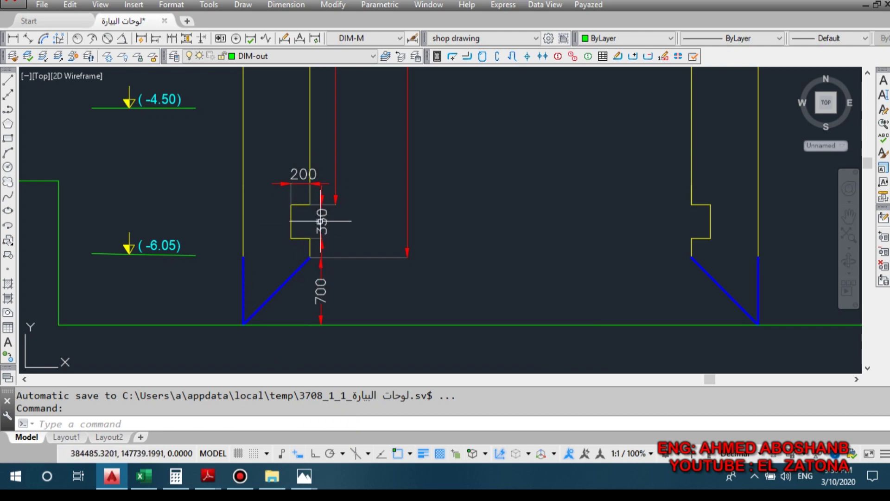
- Compare the beam recess on both shaft walls in the section with the inner circle's diameter in the plan
{"action": "scroll", "coordinate": [319, 252], "scroll_direction": "down", "scroll_amount": 5}
{"action": "scroll", "coordinate": [339, 312], "scroll_direction": "up", "scroll_amount": 3}
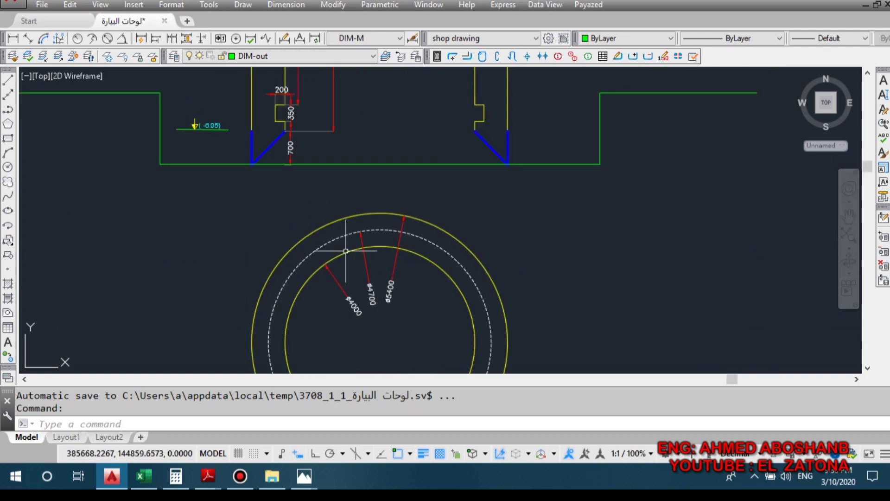
{"action": "scroll", "coordinate": [274, 199], "scroll_direction": "up", "scroll_amount": 4}
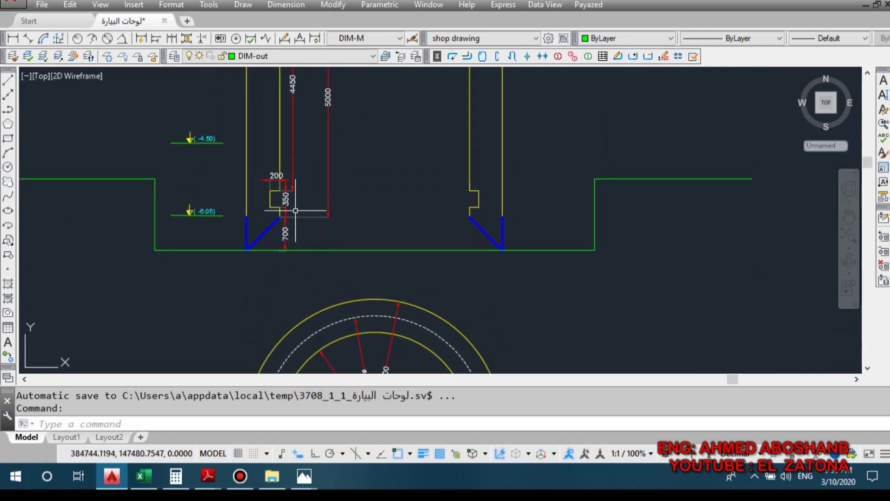
{"action": "scroll", "coordinate": [261, 196], "scroll_direction": "down", "scroll_amount": 4}
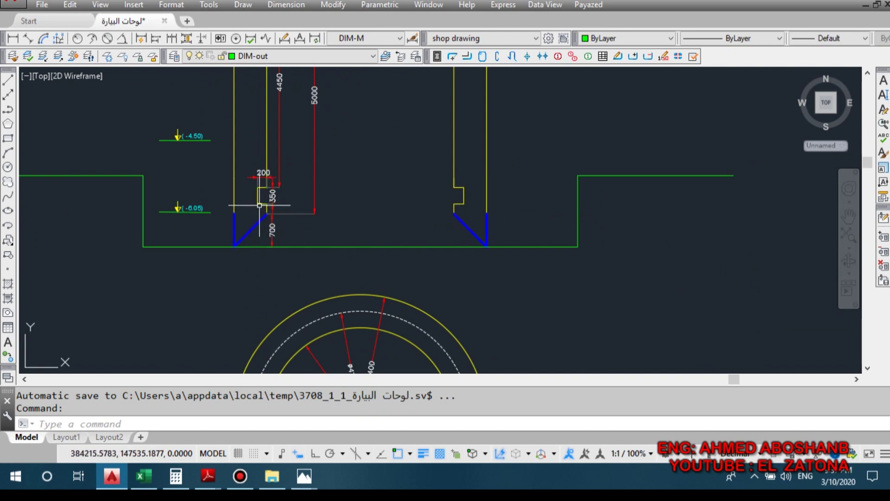
{"action": "scroll", "coordinate": [253, 193], "scroll_direction": "up", "scroll_amount": 3}
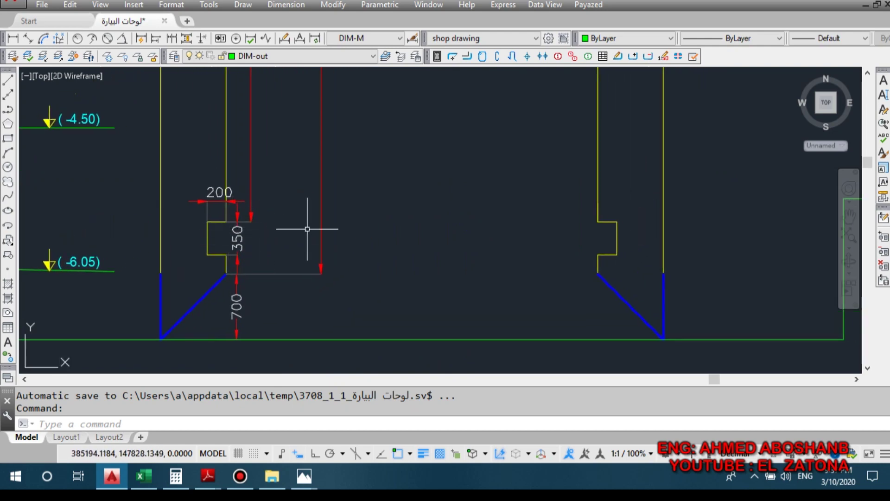
{"action": "mouse_move", "coordinate": [307, 239]}
{"action": "left_mouse_down"}
{"action": "mouse_move", "coordinate": [354, 225]}
{"action": "mouse_move", "coordinate": [284, 241]}
{"action": "left_mouse_up"}
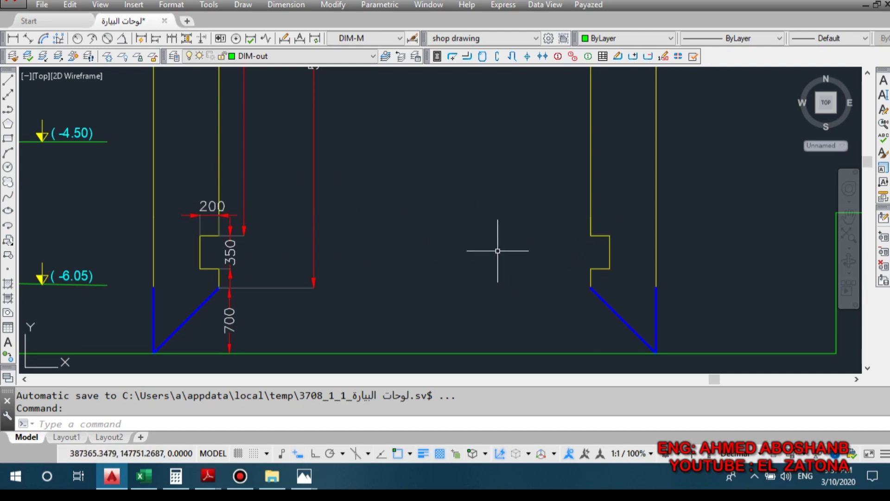
- Switch to the Excel bill and inspect the beam recess deduction's ring area formula and height in row 29
{"action": "mouse_move", "coordinate": [135, 477]}
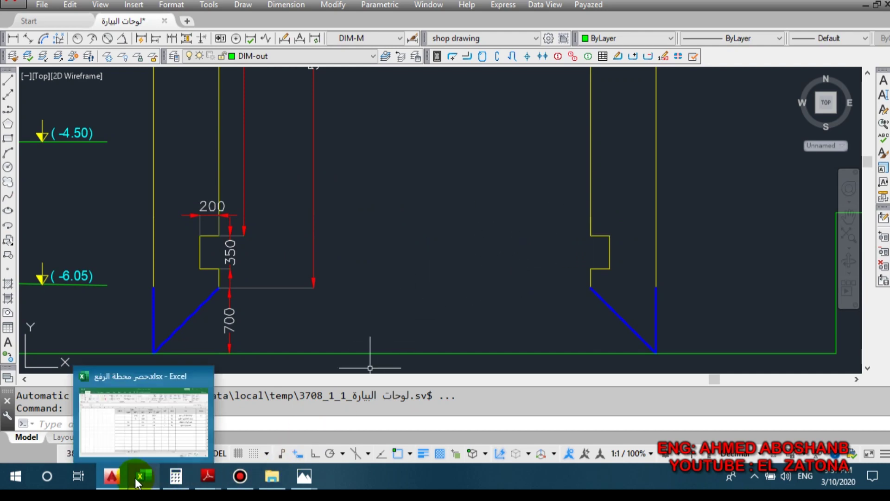
{"action": "left_click", "coordinate": [147, 438]}
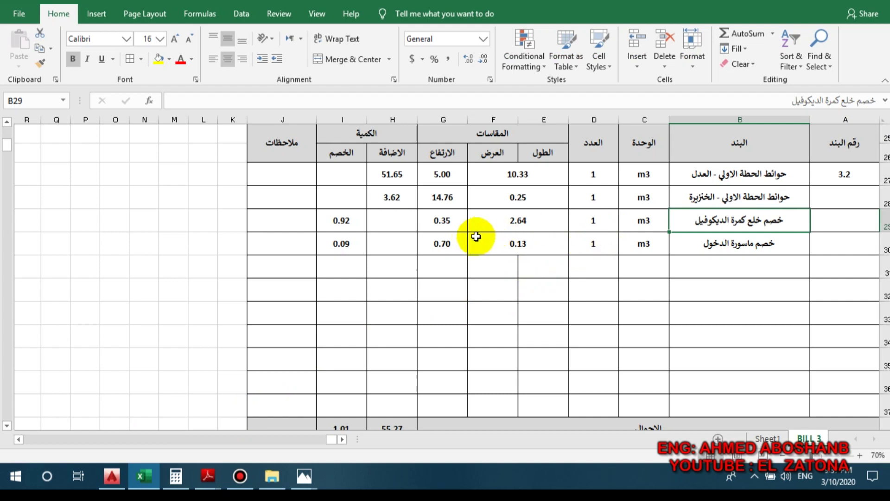
{"action": "left_click", "coordinate": [534, 221]}
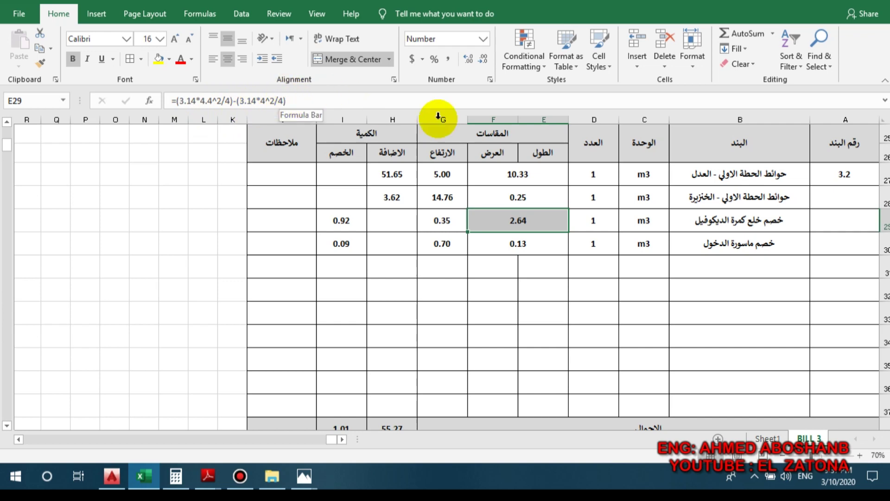
{"action": "left_click", "coordinate": [436, 219]}
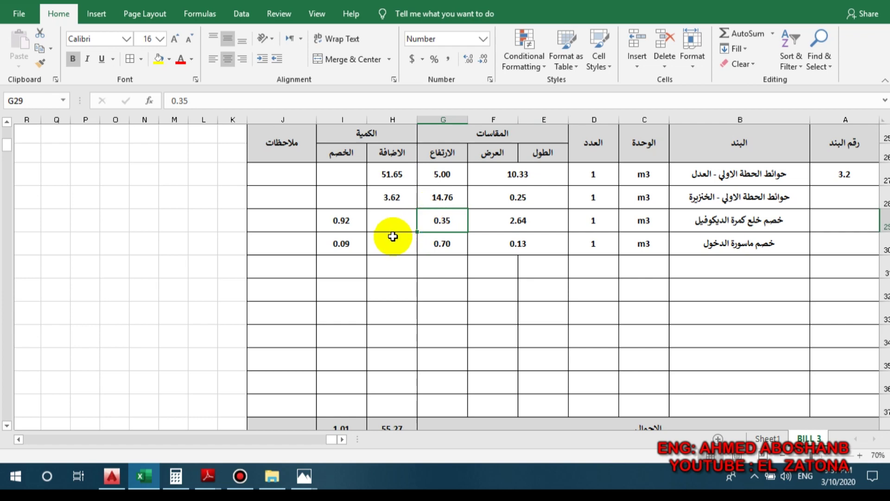
- Inspect the inlet pipe deduction's item, area and height cells in row 30, and the net total formula in row 39
{"action": "left_click", "coordinate": [714, 253]}
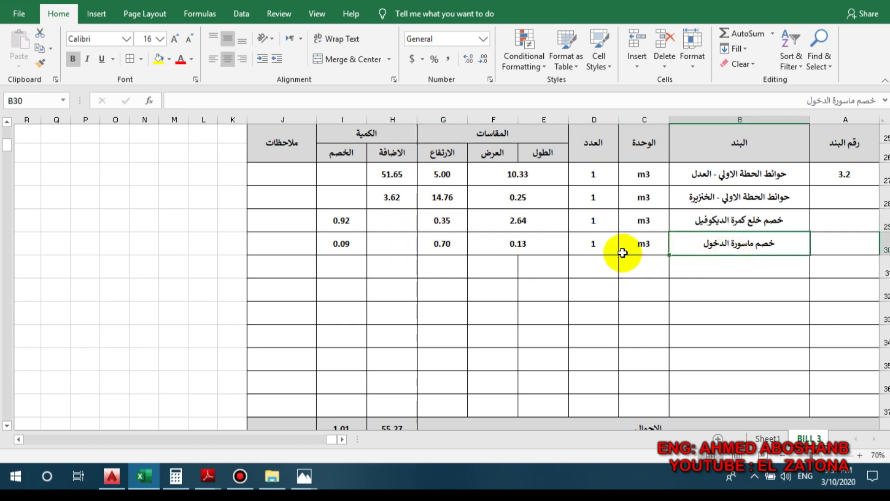
{"action": "left_click", "coordinate": [526, 246]}
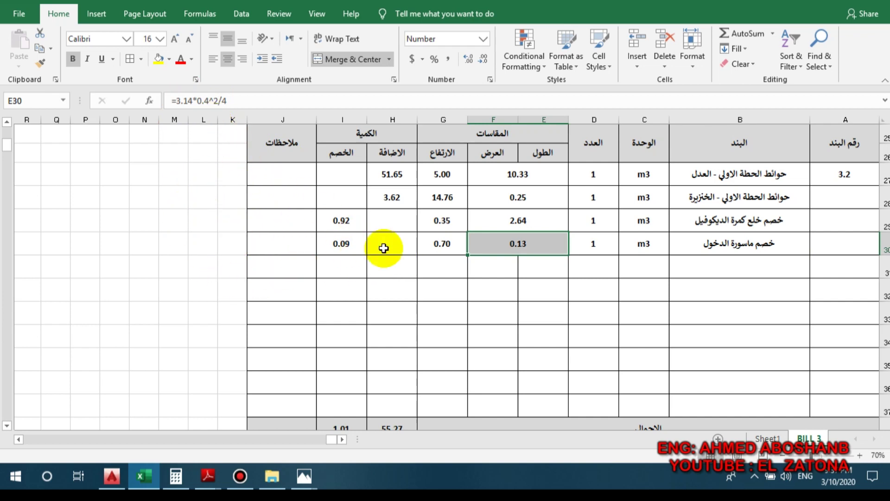
{"action": "left_click", "coordinate": [459, 245]}
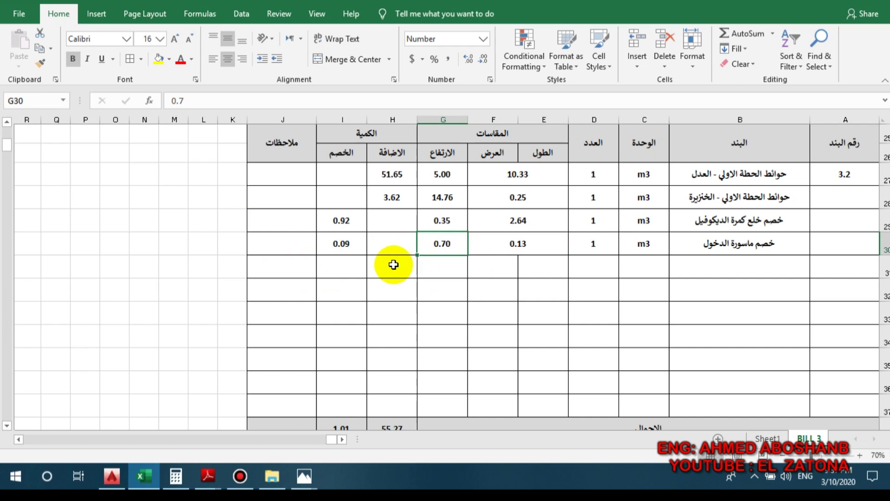
{"action": "scroll", "coordinate": [364, 366], "scroll_direction": "down", "scroll_amount": 1}
{"action": "left_click", "coordinate": [366, 384]}
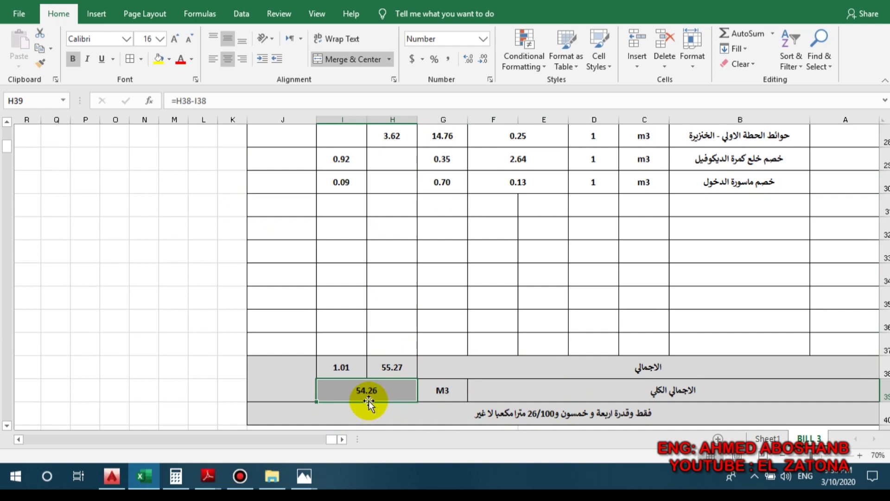
- Switch to the AutoCAD drawing and review the whole first-lift shaft section above its plan
{"action": "mouse_move", "coordinate": [116, 475]}
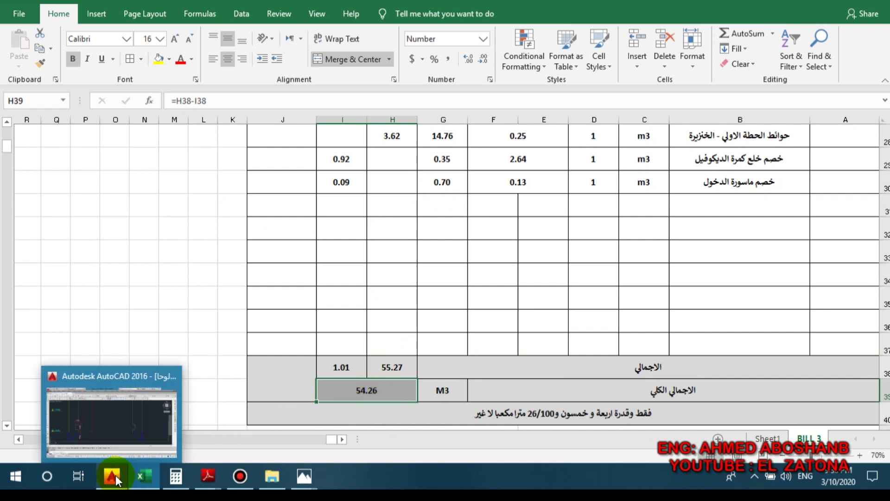
{"action": "left_click", "coordinate": [125, 421]}
{"action": "scroll", "coordinate": [339, 254], "scroll_direction": "down", "scroll_amount": 5}
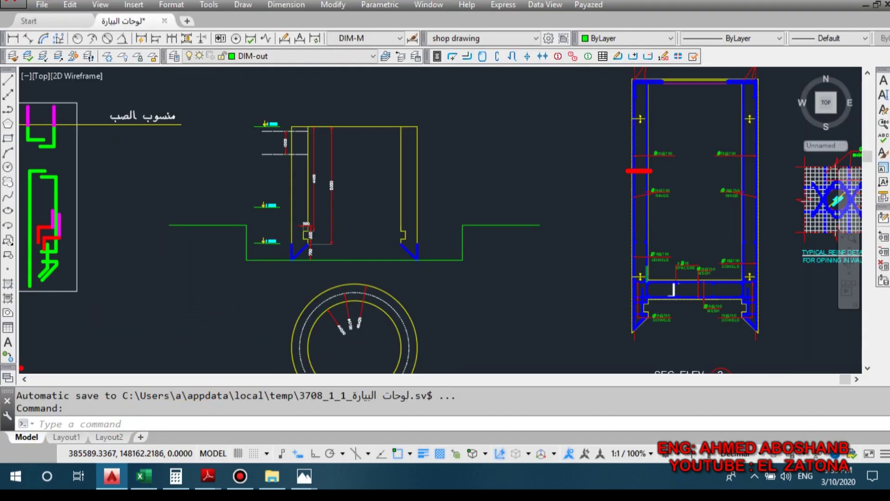
{"action": "scroll", "coordinate": [317, 226], "scroll_direction": "up", "scroll_amount": 2}
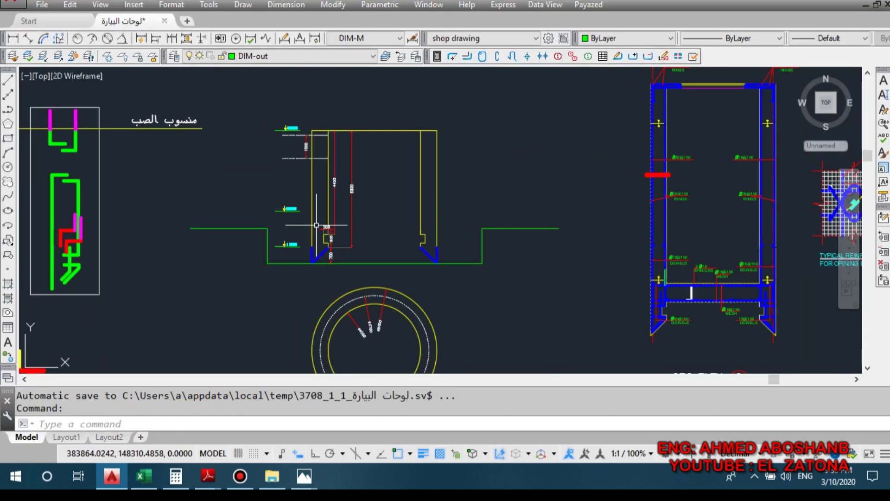
{"action": "left_click_drag", "start_coordinate": [316, 227], "coordinate": [326, 215]}
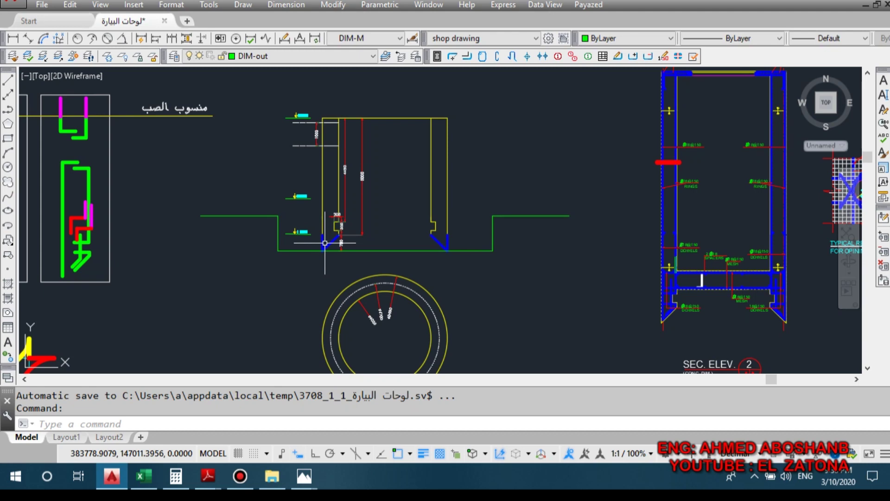
- Switch back to the Excel bill and review its totals, written amount and signature rows at the end of the table
{"action": "mouse_move", "coordinate": [146, 477]}
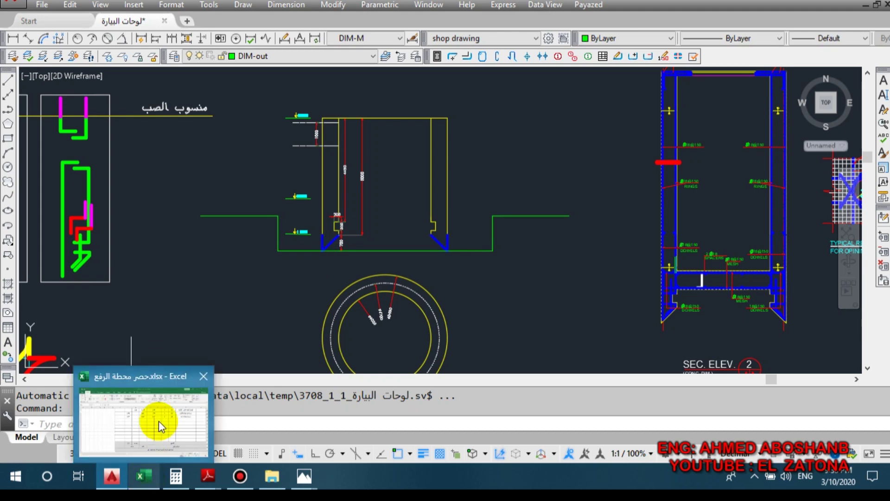
{"action": "left_click", "coordinate": [158, 424]}
{"action": "left_click", "coordinate": [240, 345]}
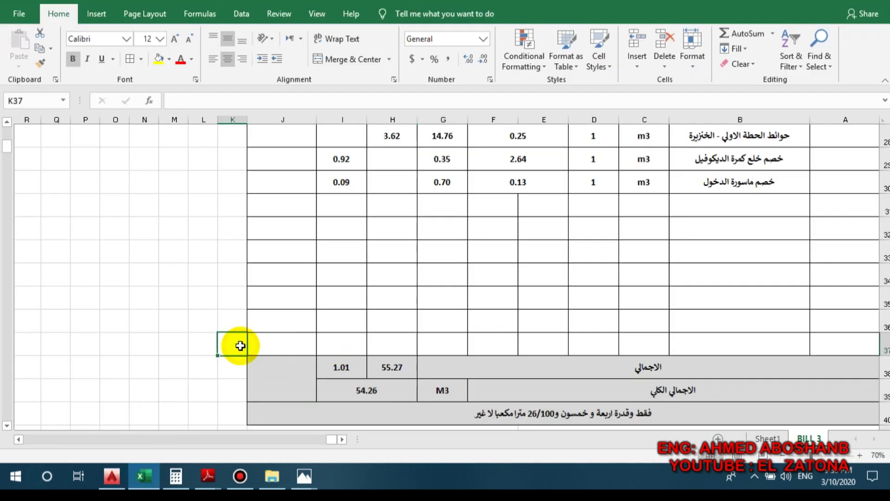
{"action": "scroll", "coordinate": [240, 345], "scroll_direction": "down", "scroll_amount": 1}
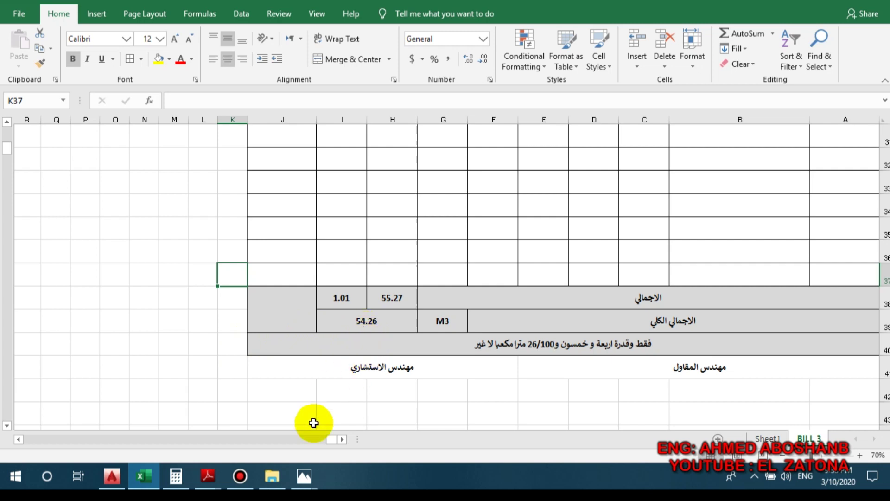
- Open the Calculator and divide 55 by 9
{"action": "left_click", "coordinate": [177, 476]}
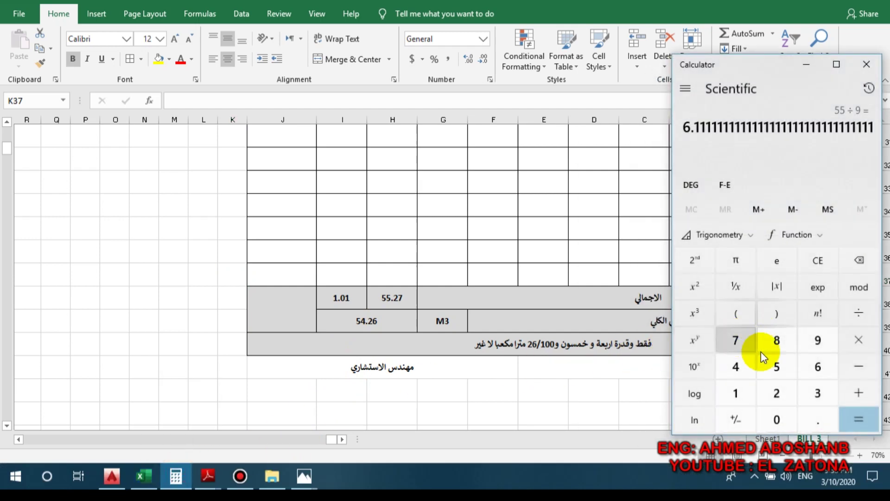
{"action": "left_click", "coordinate": [776, 369]}
{"action": "left_click", "coordinate": [776, 369]}
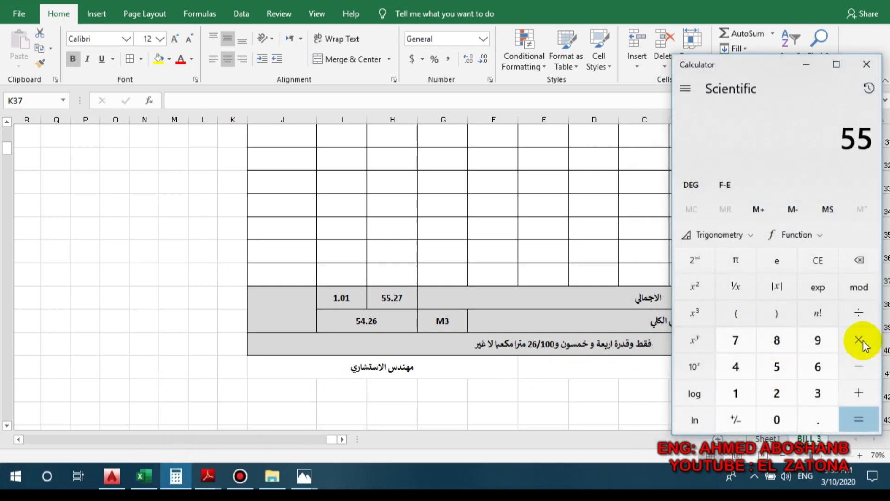
{"action": "left_click", "coordinate": [858, 313]}
{"action": "left_click", "coordinate": [817, 339]}
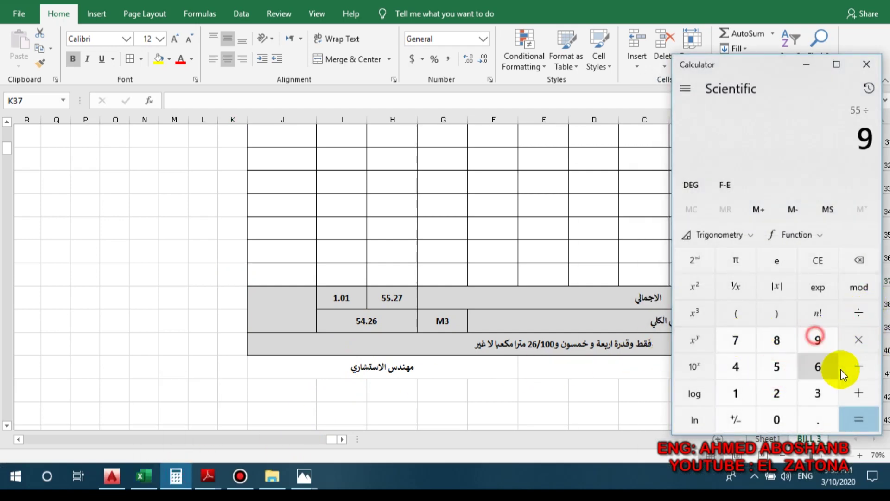
{"action": "left_click", "coordinate": [860, 415]}
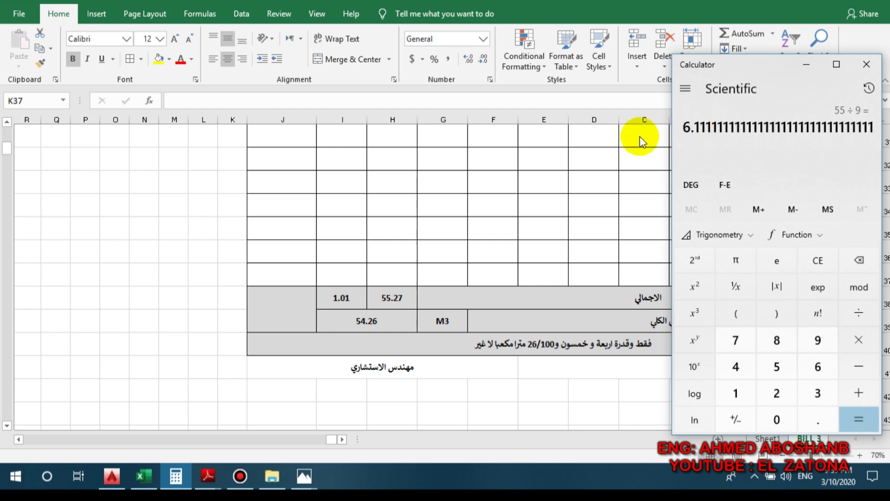
- Switch to the AutoCAD drawing and examine the upper part of the first-lift shaft section with its levels and height dimensions
{"action": "mouse_move", "coordinate": [111, 469]}
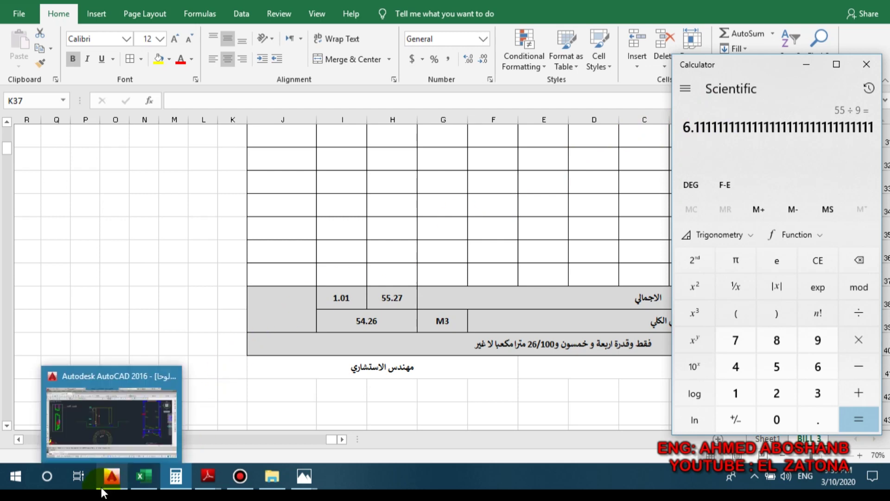
{"action": "left_click", "coordinate": [130, 408]}
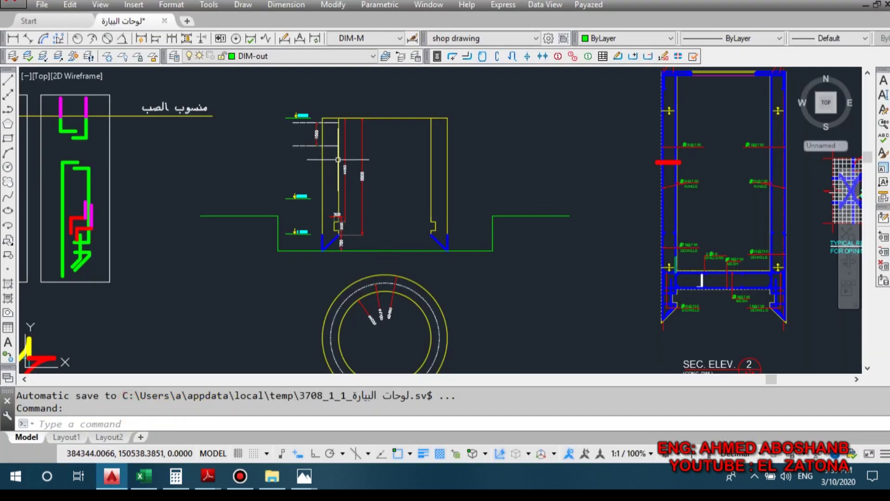
{"action": "left_click_drag", "start_coordinate": [335, 142], "coordinate": [347, 163]}
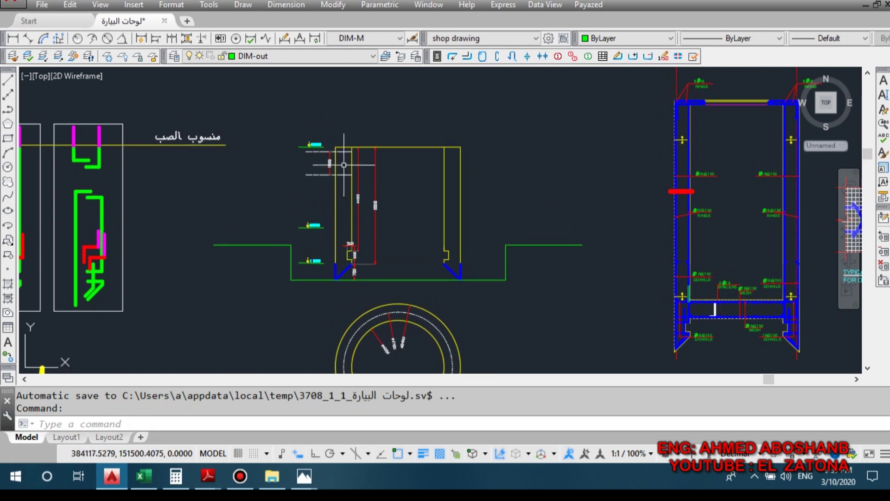
{"action": "scroll", "coordinate": [343, 163], "scroll_direction": "up", "scroll_amount": 3}
{"action": "scroll", "coordinate": [321, 210], "scroll_direction": "down", "scroll_amount": 1}
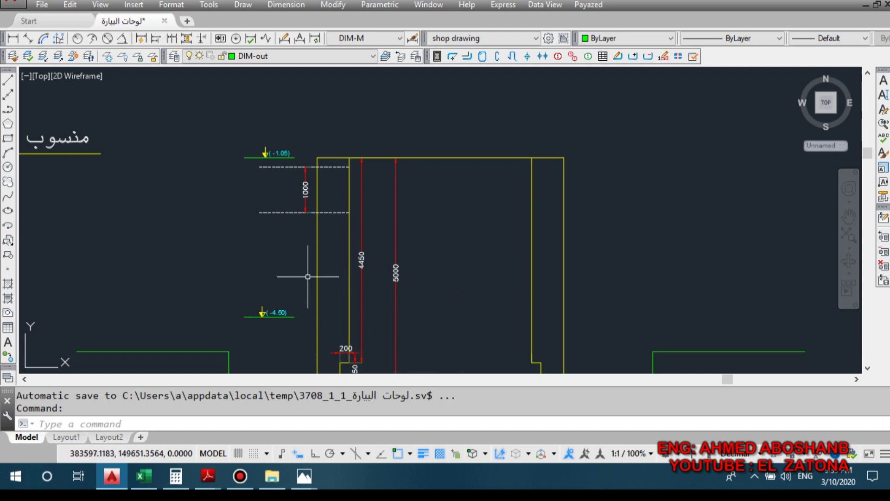
- Switch to the scanned concrete mix No. 3 sheet in Photos and look over its header and mix components
{"action": "mouse_move", "coordinate": [304, 477]}
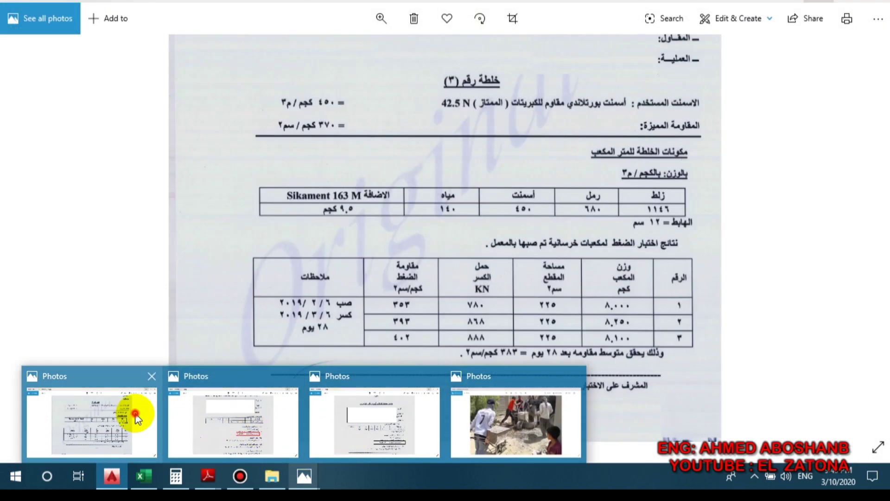
{"action": "left_click", "coordinate": [131, 412]}
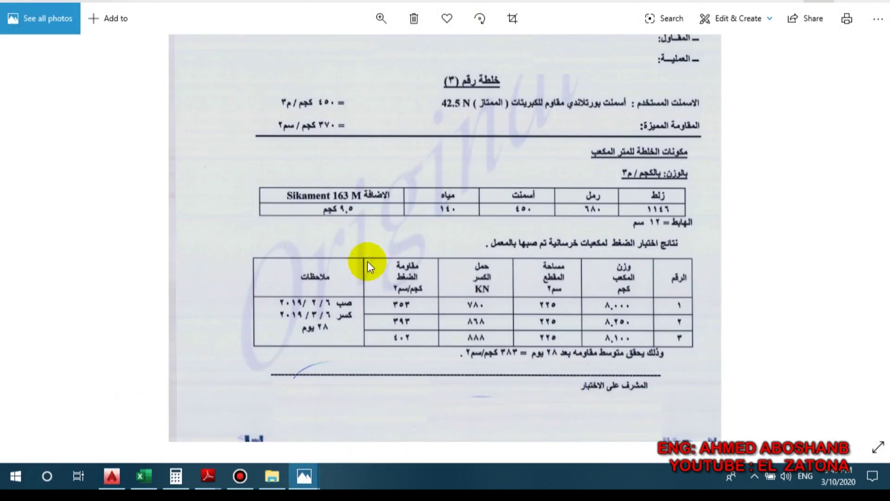
{"action": "scroll", "coordinate": [369, 267], "scroll_direction": "down", "scroll_amount": 2}
{"action": "scroll", "coordinate": [470, 174], "scroll_direction": "up", "scroll_amount": 2}
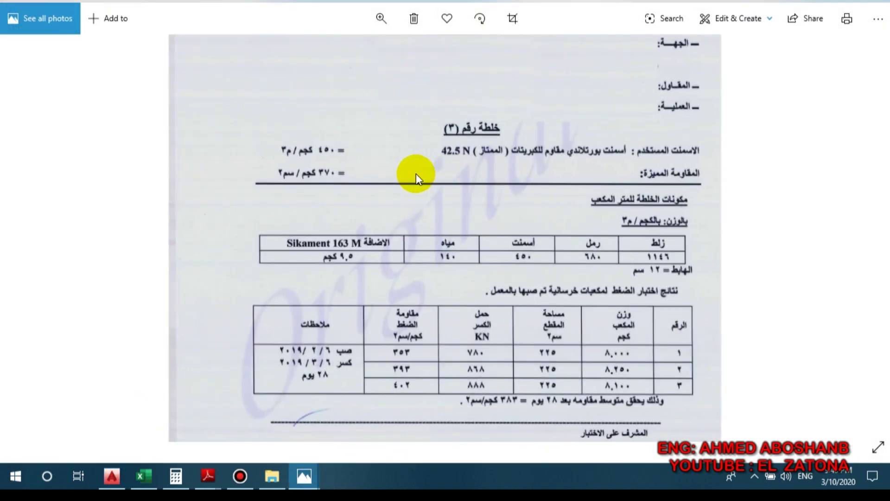
- Switch to the bill of quantities PDF in Adobe Reader and check the concrete grade in pump sump walls item 2.1.2.7
{"action": "mouse_move", "coordinate": [207, 472]}
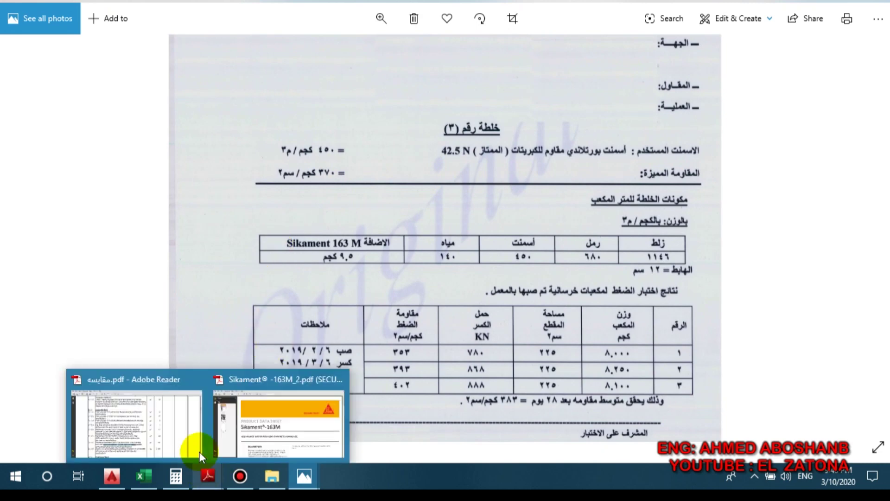
{"action": "left_click", "coordinate": [201, 457]}
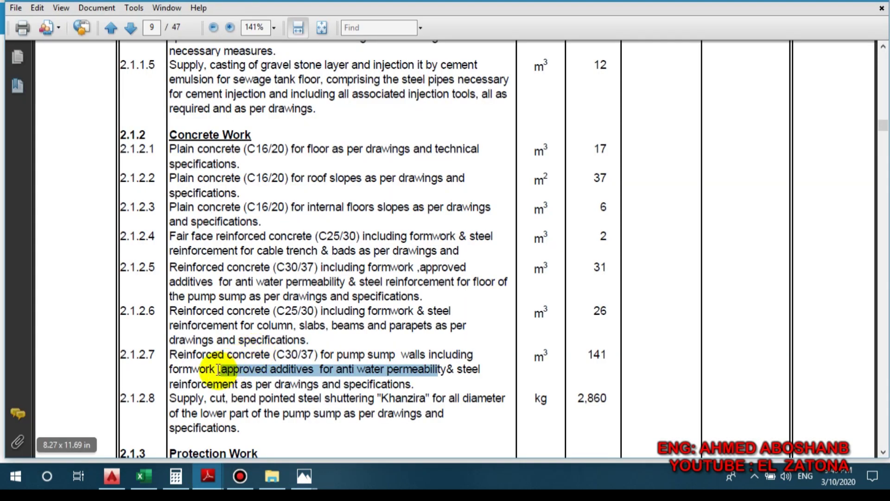
{"action": "left_click", "coordinate": [309, 354]}
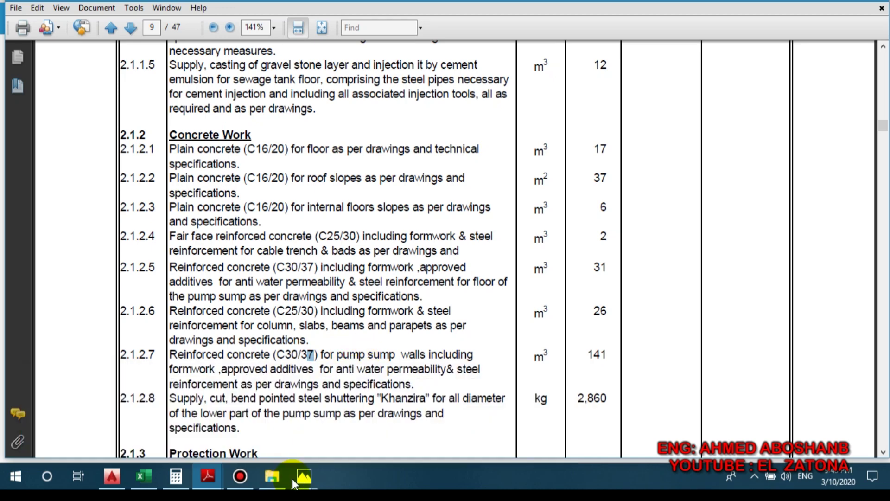
- Return to the mix No. 3 sheet in Photos and review its cement type, component weights and cube test results
{"action": "mouse_move", "coordinate": [313, 476]}
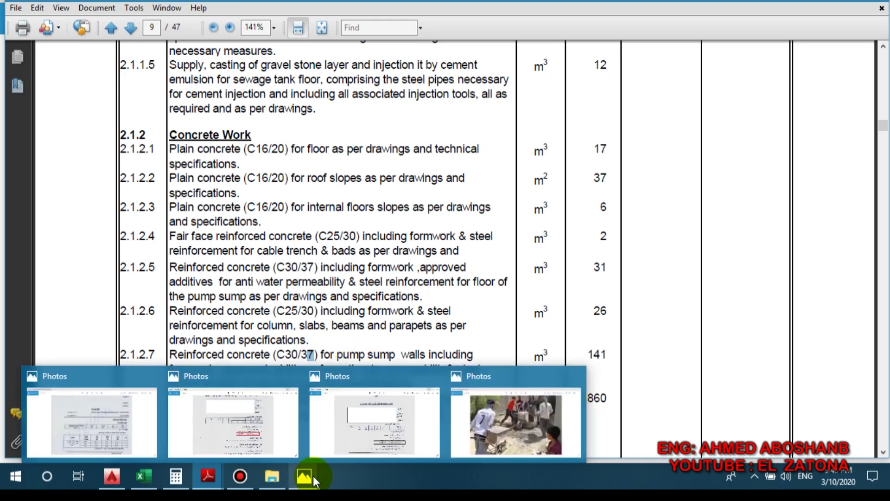
{"action": "left_click", "coordinate": [131, 427]}
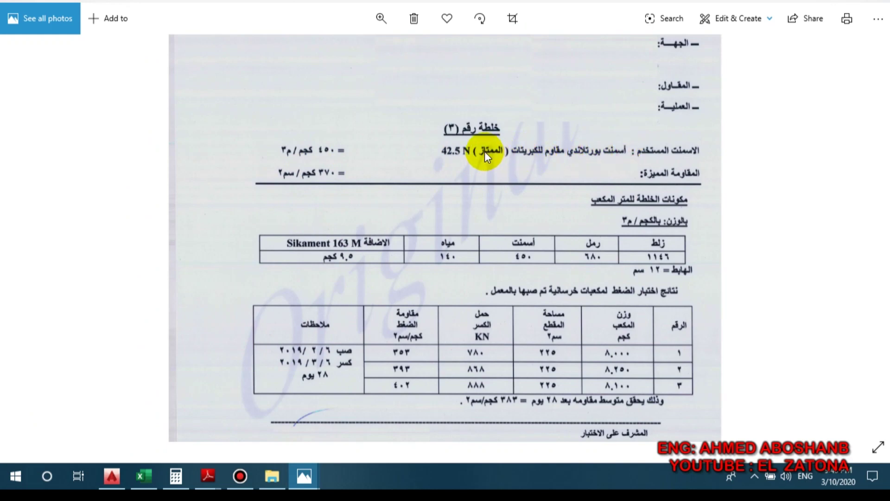
{"action": "scroll", "coordinate": [485, 155], "scroll_direction": "down", "scroll_amount": 3}
{"action": "scroll", "coordinate": [471, 160], "scroll_direction": "up", "scroll_amount": 3}
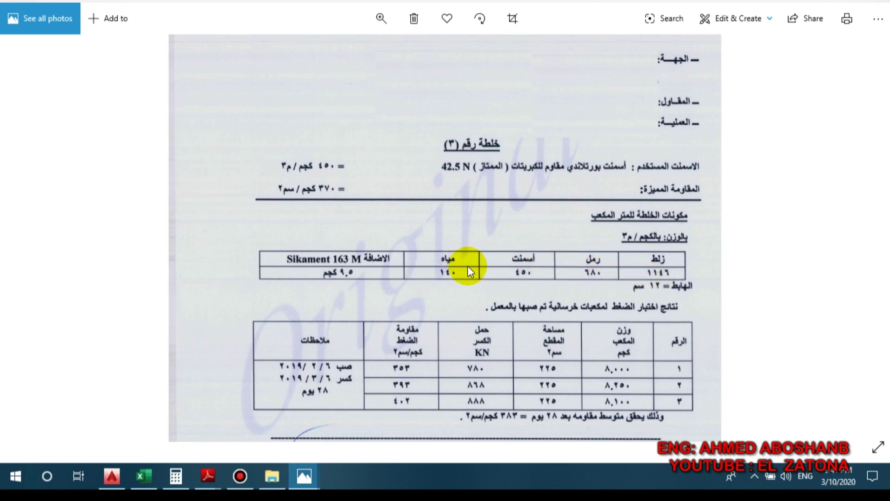
- Switch to the Excel workbook, open Sheet1 and inspect the concrete quantity formula in cell I4 above the mix materials table
{"action": "mouse_move", "coordinate": [153, 477]}
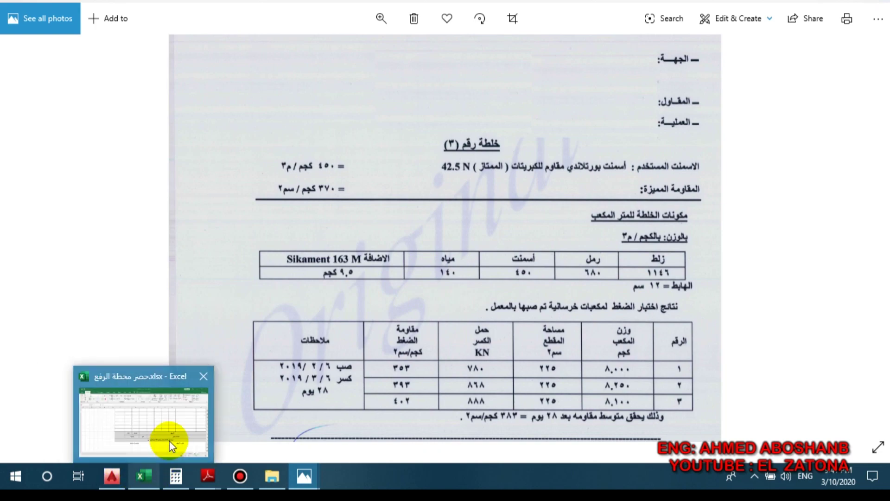
{"action": "left_click", "coordinate": [169, 440]}
{"action": "left_click", "coordinate": [767, 438]}
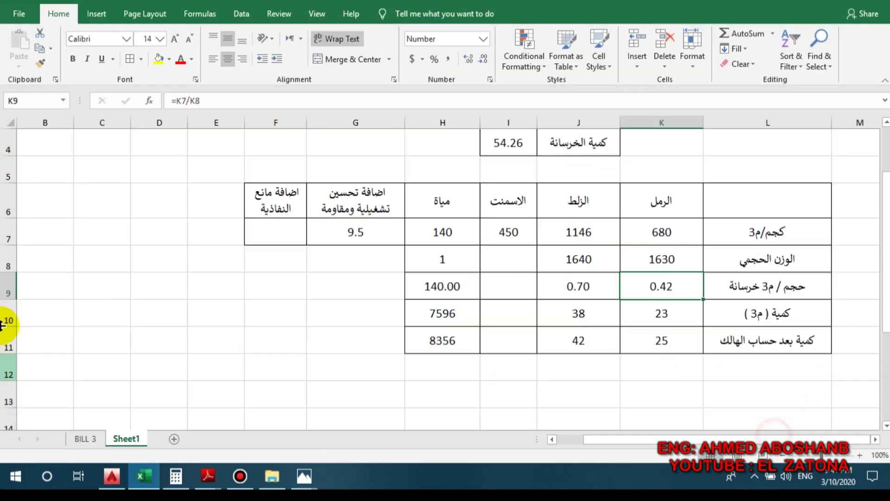
{"action": "scroll", "coordinate": [543, 167], "scroll_direction": "up", "scroll_amount": 1}
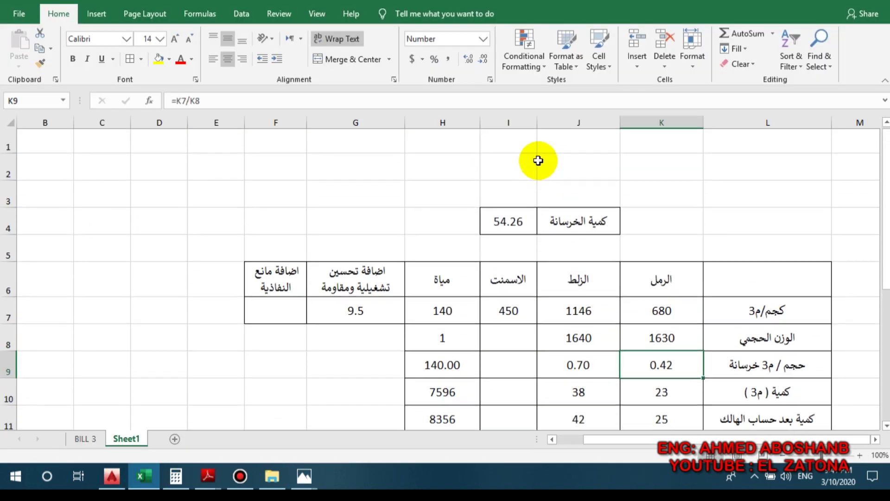
{"action": "left_click", "coordinate": [506, 221]}
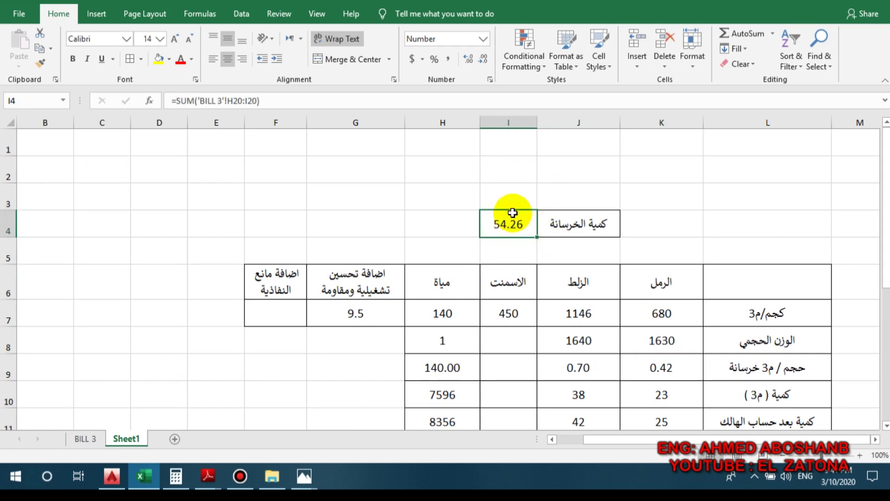
{"action": "scroll", "coordinate": [513, 209], "scroll_direction": "down", "scroll_amount": 1}
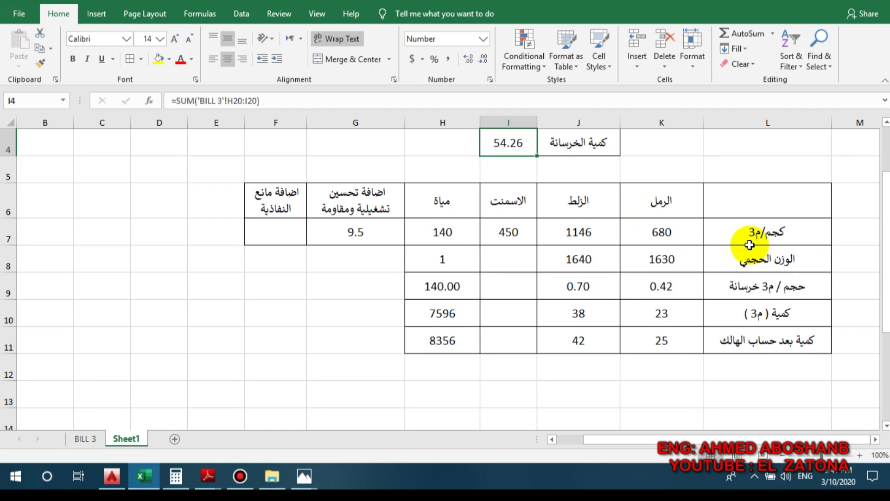
- Select the kg/m3 row 7 in Sheet1, compare it with the mix No. 3 sheet in Photos, and return to Excel
{"action": "left_click", "coordinate": [9, 230]}
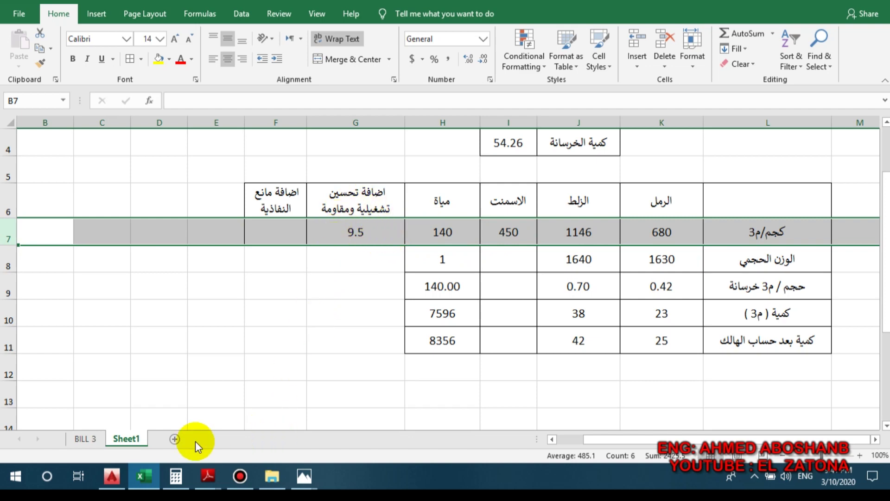
{"action": "mouse_move", "coordinate": [302, 473]}
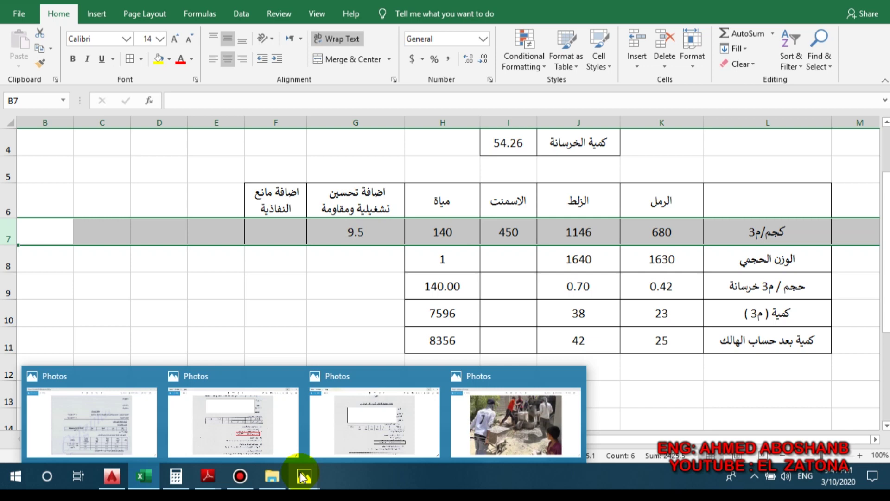
{"action": "left_click", "coordinate": [146, 424]}
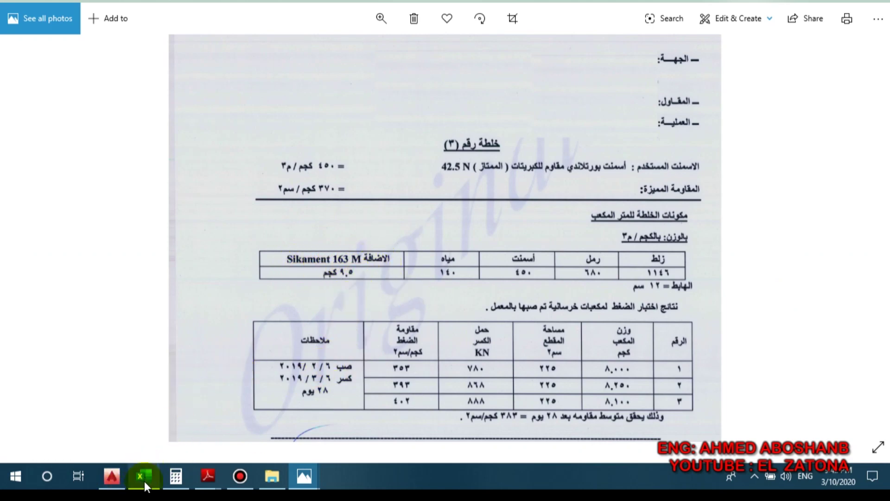
{"action": "mouse_move", "coordinate": [161, 474]}
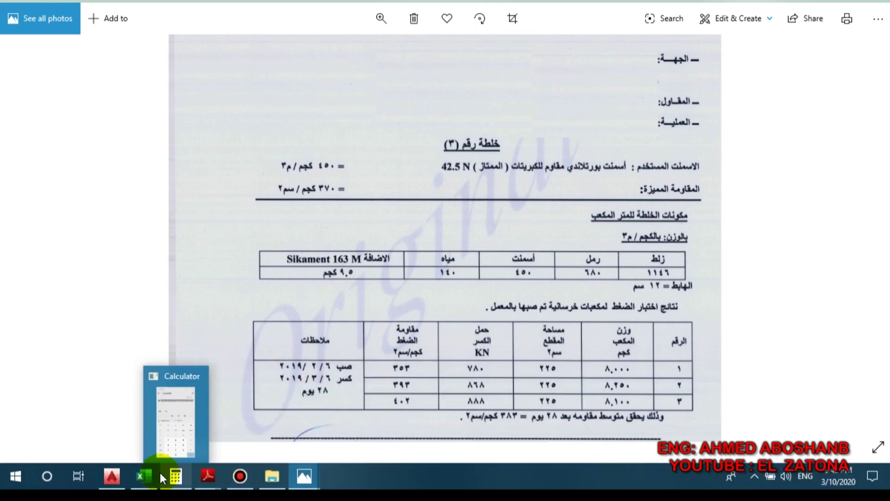
{"action": "left_click", "coordinate": [162, 424]}
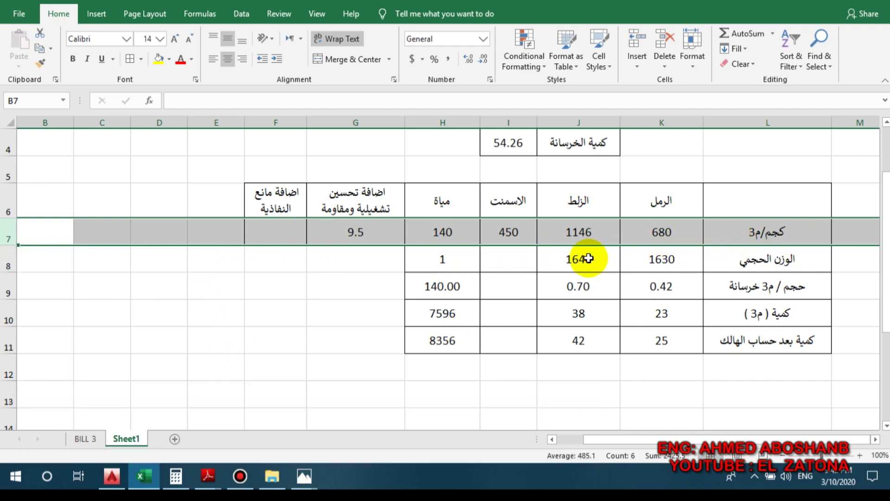
- Switch to the gravel sample test report in Photos and check its loose bulk density
{"action": "mouse_move", "coordinate": [308, 480]}
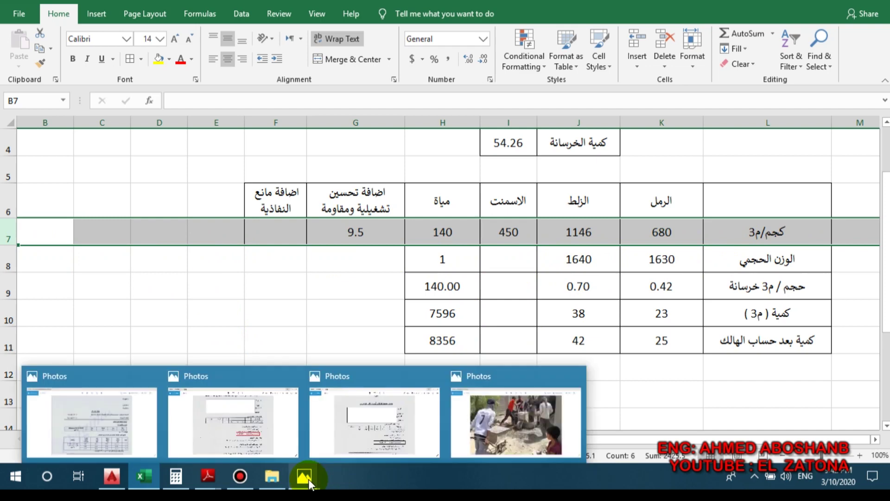
{"action": "left_click", "coordinate": [261, 428]}
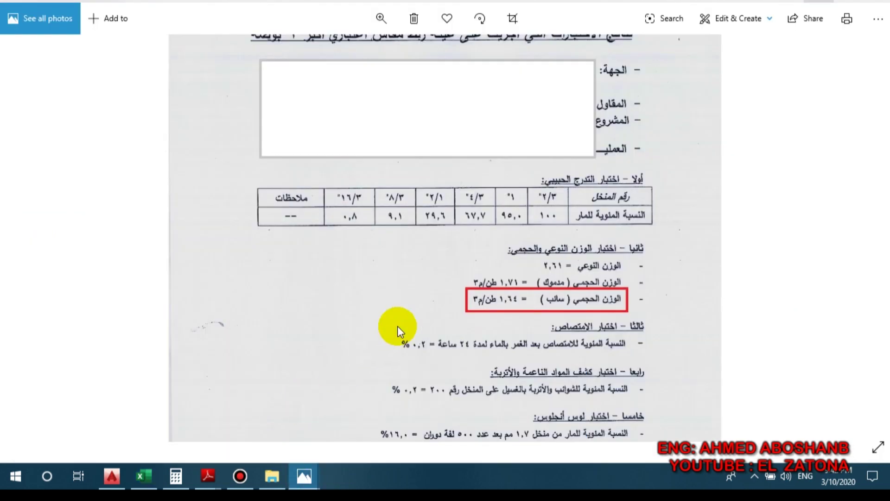
{"action": "scroll", "coordinate": [446, 135], "scroll_direction": "up", "scroll_amount": 2}
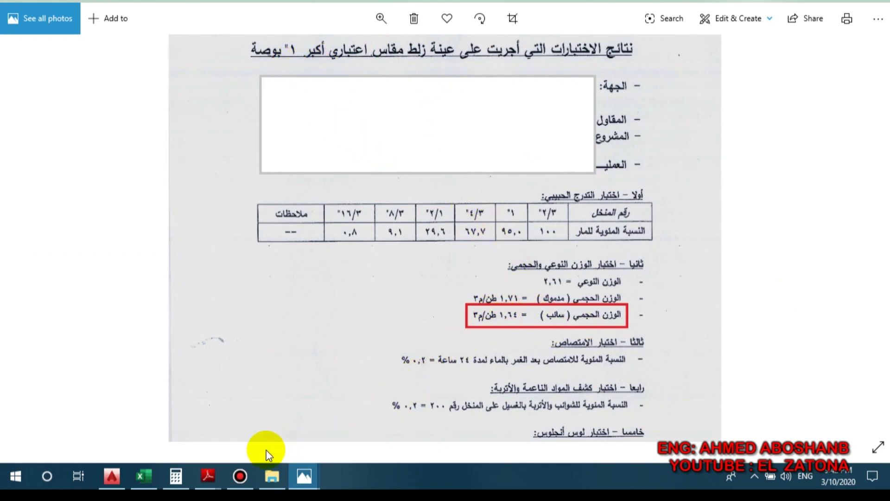
- Open the sand sample test report in Photos, check its loose bulk density, and switch back to Excel's Sheet1
{"action": "mouse_move", "coordinate": [303, 474]}
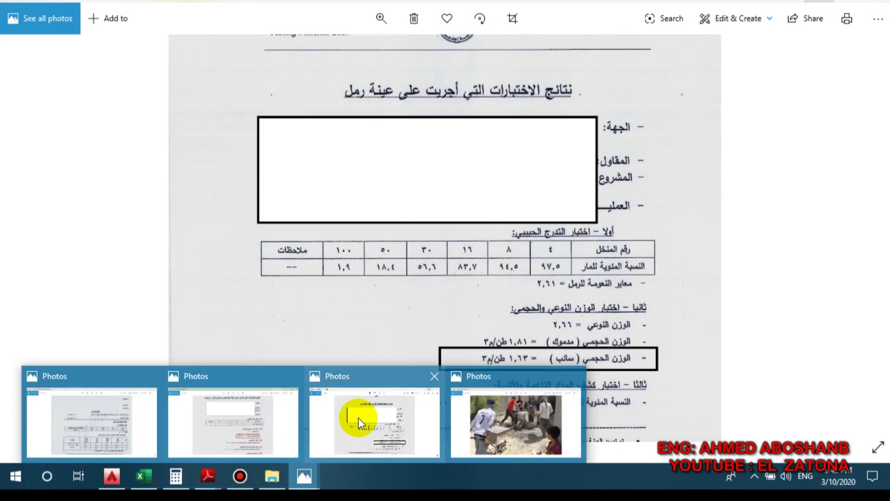
{"action": "left_click", "coordinate": [358, 418]}
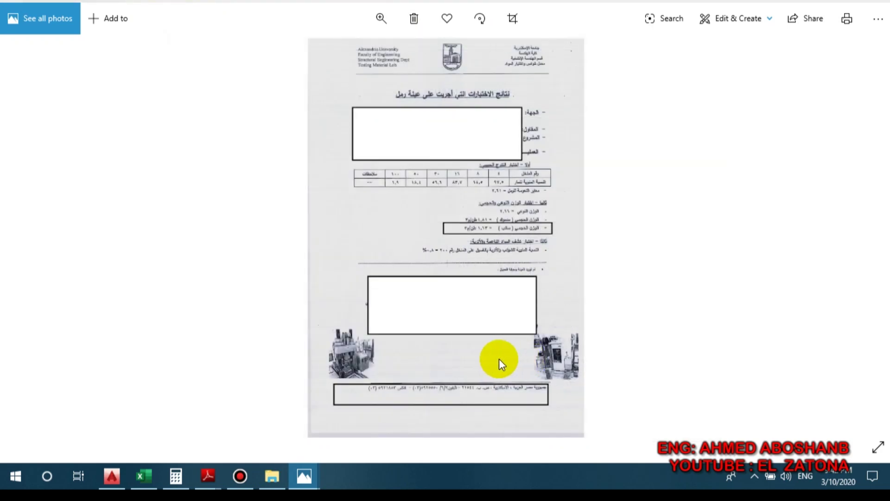
{"action": "scroll", "coordinate": [505, 225], "scroll_direction": "up", "scroll_amount": 2}
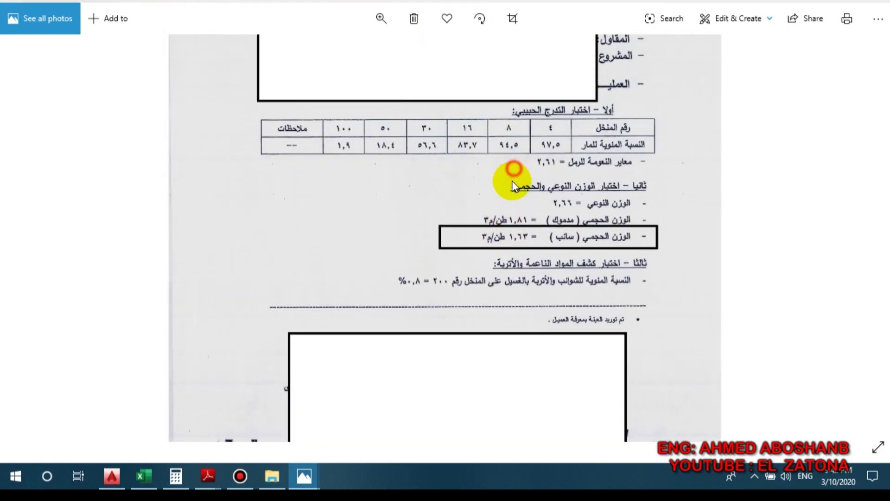
{"action": "scroll", "coordinate": [511, 280], "scroll_direction": "up", "scroll_amount": 1}
{"action": "scroll", "coordinate": [511, 280], "scroll_direction": "up", "scroll_amount": 1}
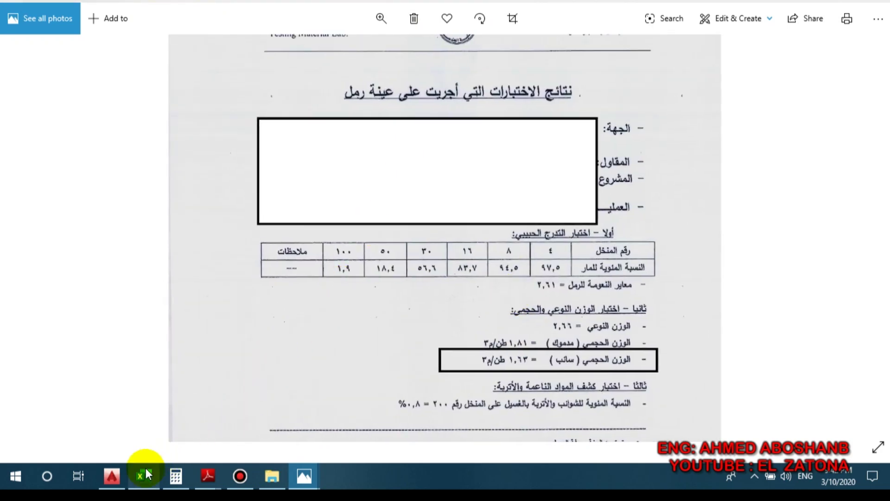
{"action": "mouse_move", "coordinate": [145, 475]}
{"action": "left_click", "coordinate": [150, 447]}
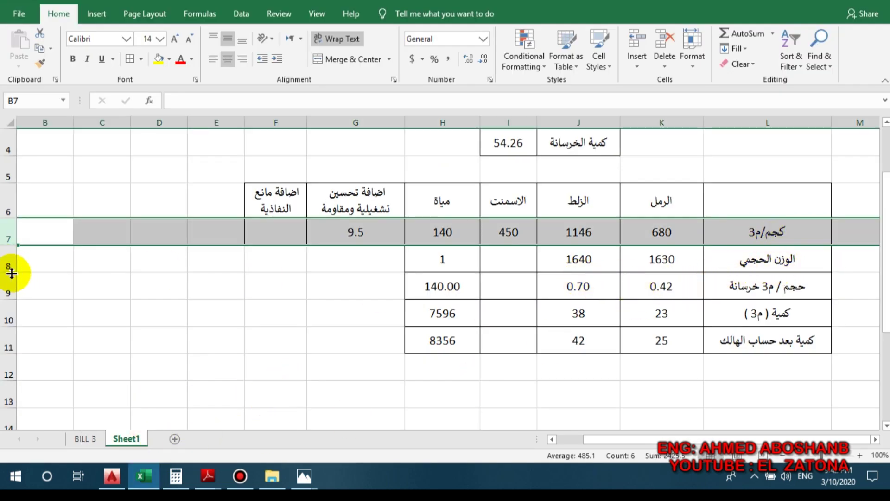
- Inspect the bulk density row 8, the volume per m3 formulas in row 9, and the cement and admixture amounts in row 7
{"action": "left_click", "coordinate": [5, 259]}
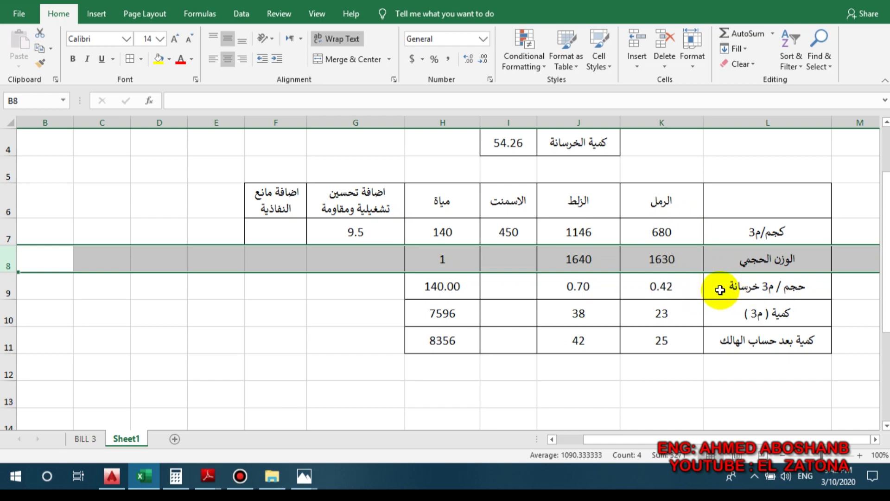
{"action": "left_click", "coordinate": [3, 293]}
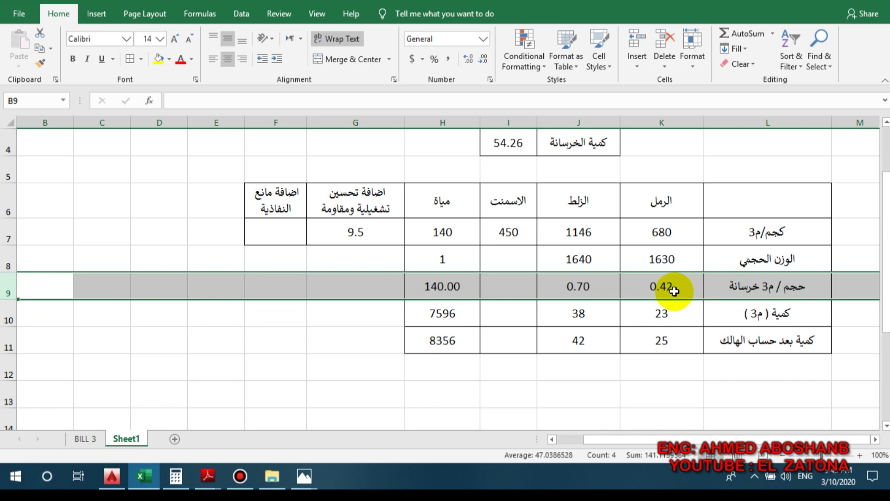
{"action": "left_click", "coordinate": [673, 291]}
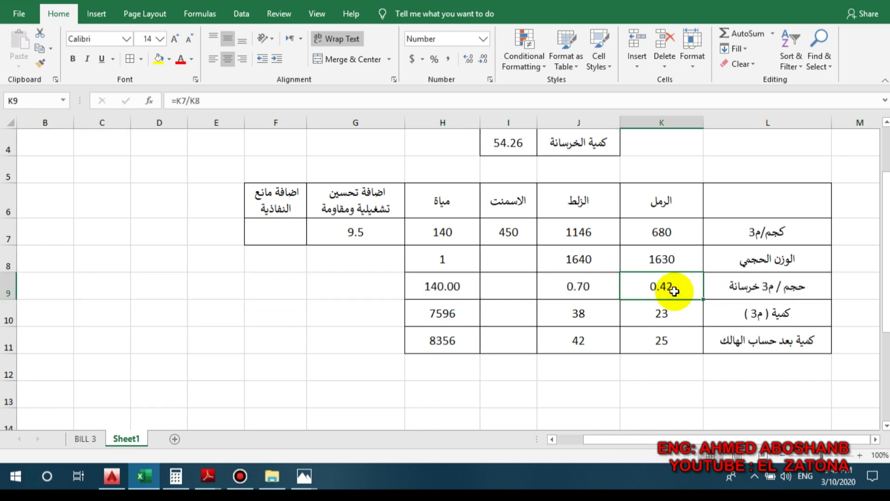
{"action": "left_click", "coordinate": [578, 288]}
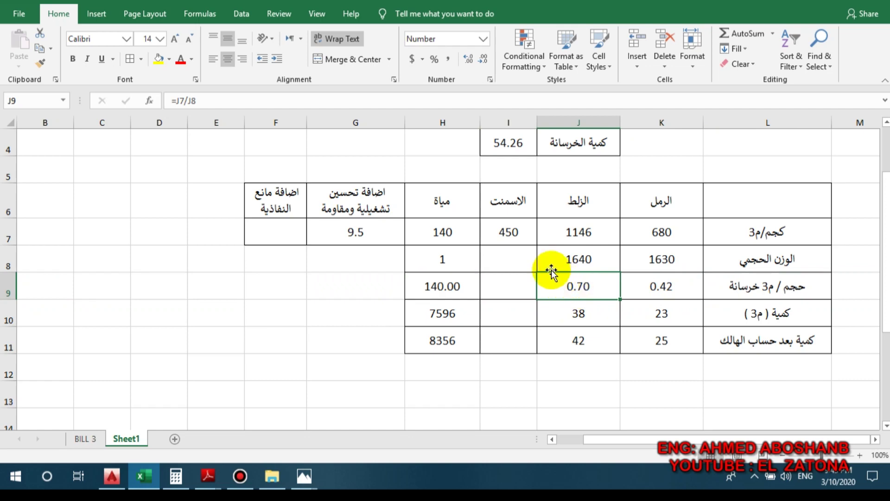
{"action": "left_click", "coordinate": [513, 232]}
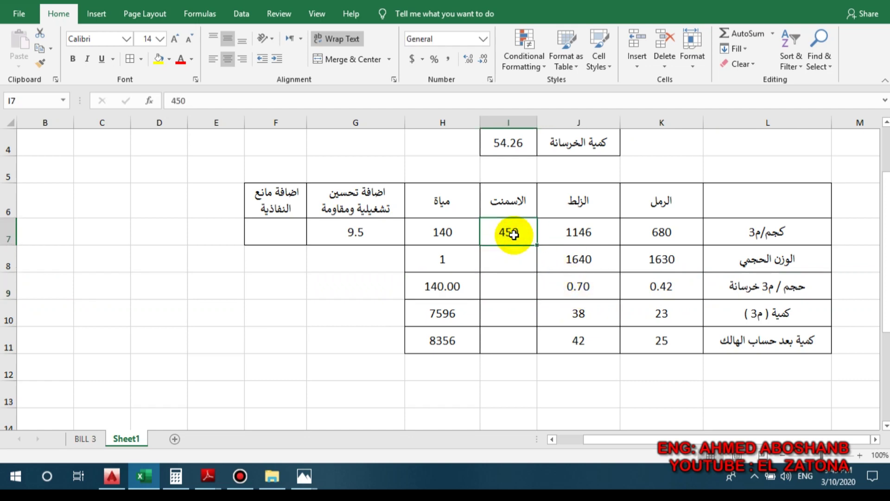
{"action": "left_click", "coordinate": [433, 288]}
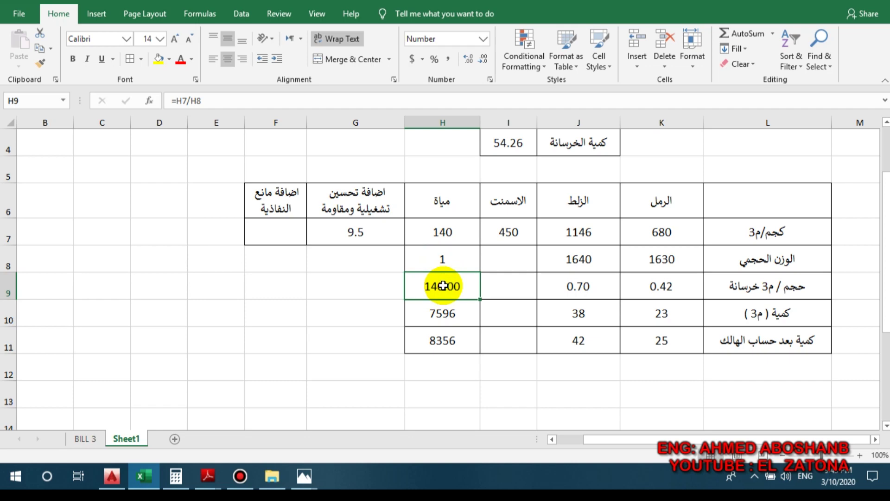
{"action": "left_click", "coordinate": [355, 234]}
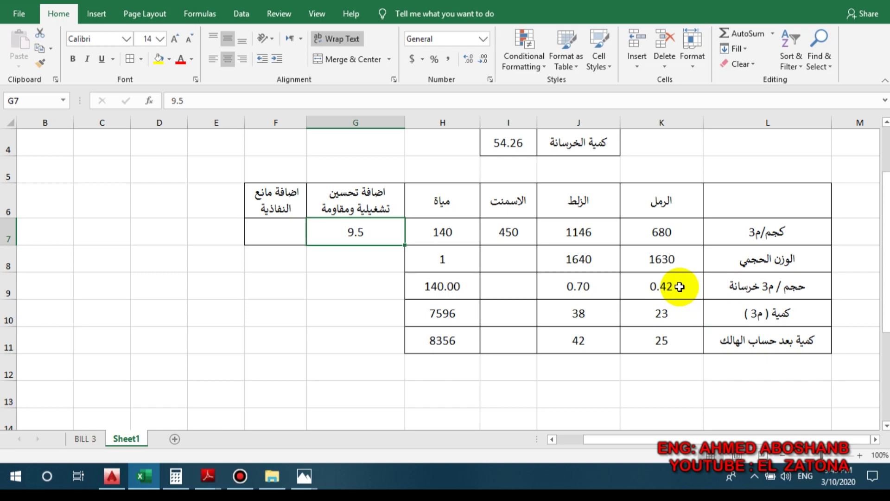
- Inspect the concrete quantity in I4, the sand, gravel and water quantity formulas in row 10, and the waste-adjusted row 11
{"action": "left_click", "coordinate": [512, 150]}
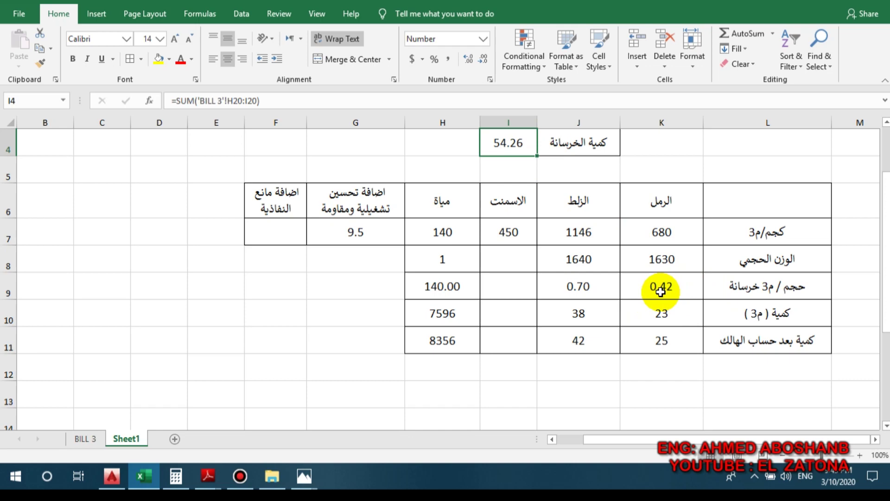
{"action": "left_click", "coordinate": [661, 316]}
{"action": "left_click", "coordinate": [597, 313]}
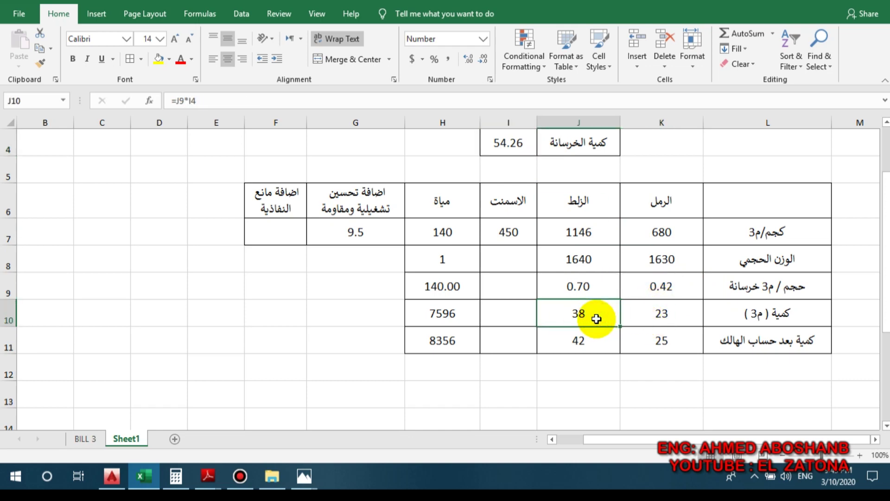
{"action": "left_click", "coordinate": [424, 310]}
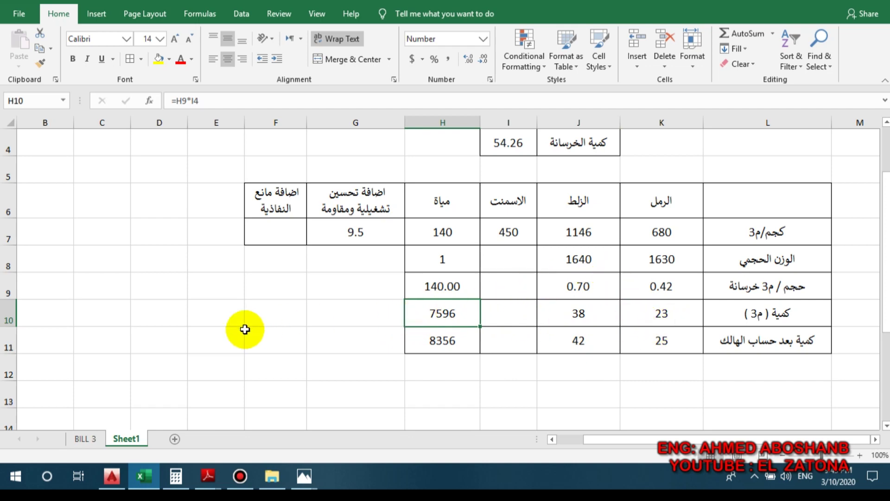
{"action": "left_click", "coordinate": [8, 316]}
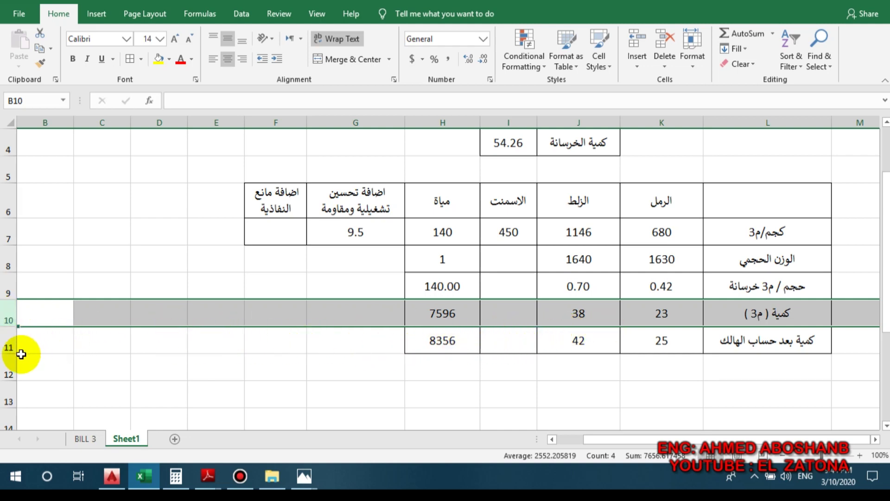
{"action": "left_click", "coordinate": [10, 341]}
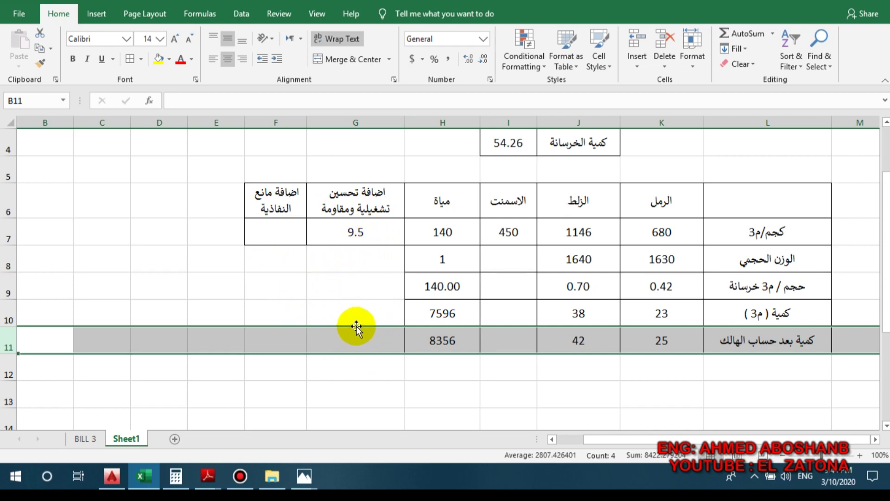
- Check the two admixture headings in Sheet1, then highlight "approved additives for anti water permeability" in item 2.1.2.7 of the مقايسه PDF in Adobe Reader
{"action": "left_click", "coordinate": [370, 202]}
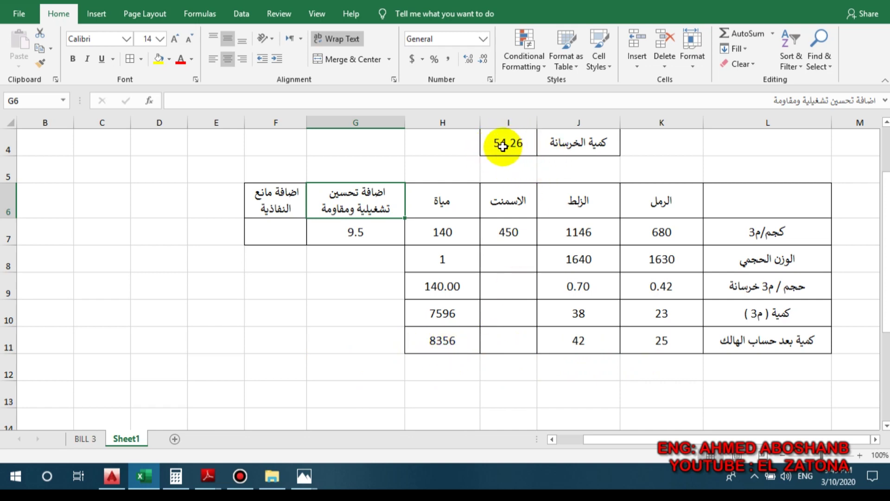
{"action": "left_click", "coordinate": [289, 193]}
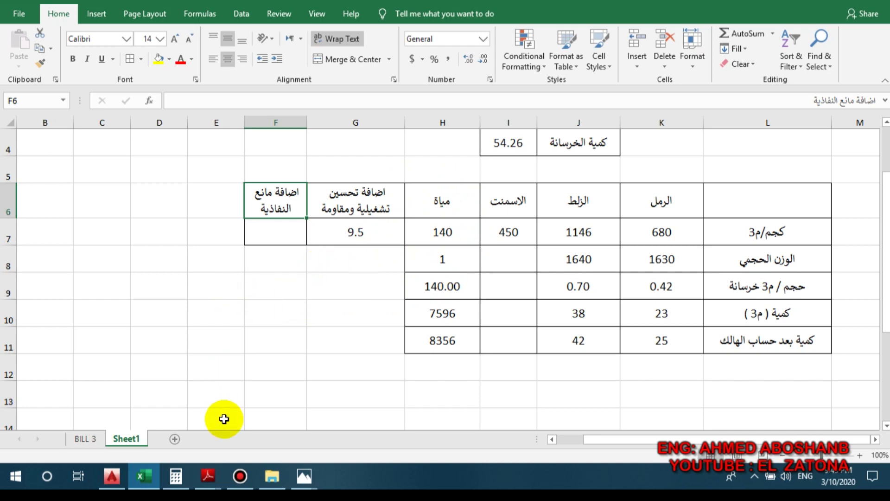
{"action": "mouse_move", "coordinate": [208, 475]}
{"action": "left_click", "coordinate": [175, 425]}
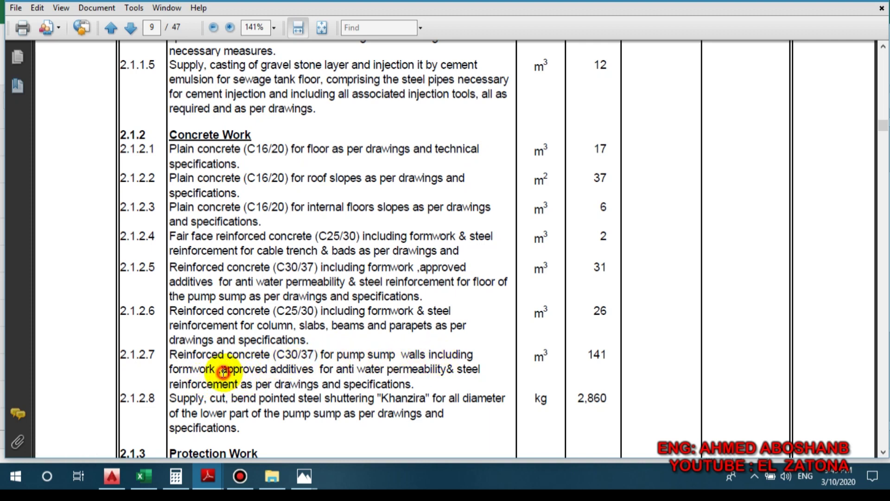
{"action": "left_click_drag", "start_coordinate": [223, 371], "coordinate": [399, 367]}
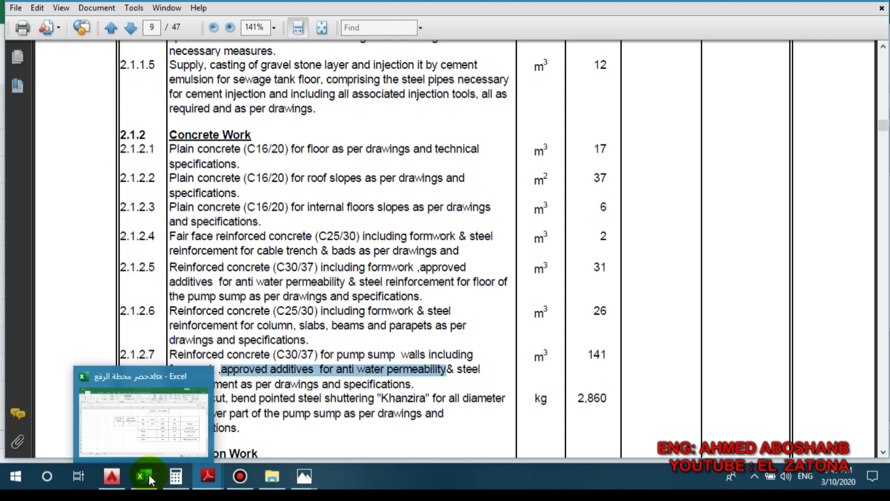
- Return to Excel's Sheet1 and select the anti-permeability admixture column, cells F6 to F10
{"action": "left_click", "coordinate": [149, 439]}
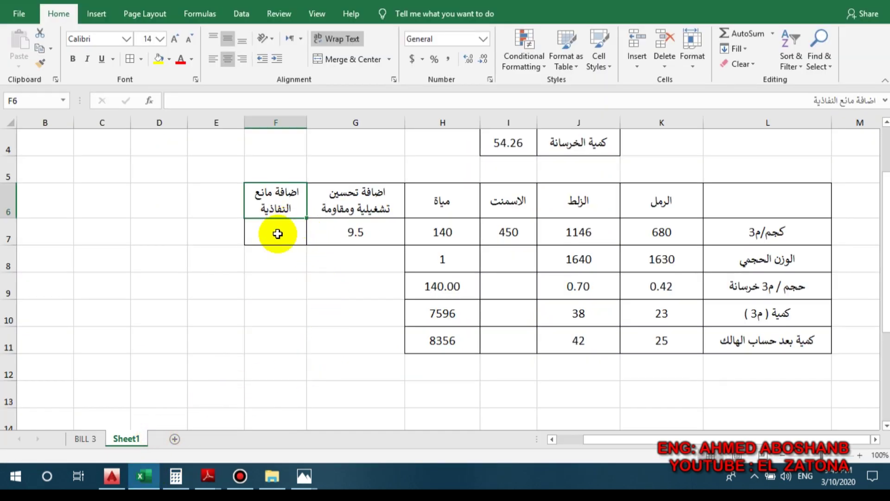
{"action": "left_click_drag", "start_coordinate": [277, 234], "coordinate": [272, 310]}
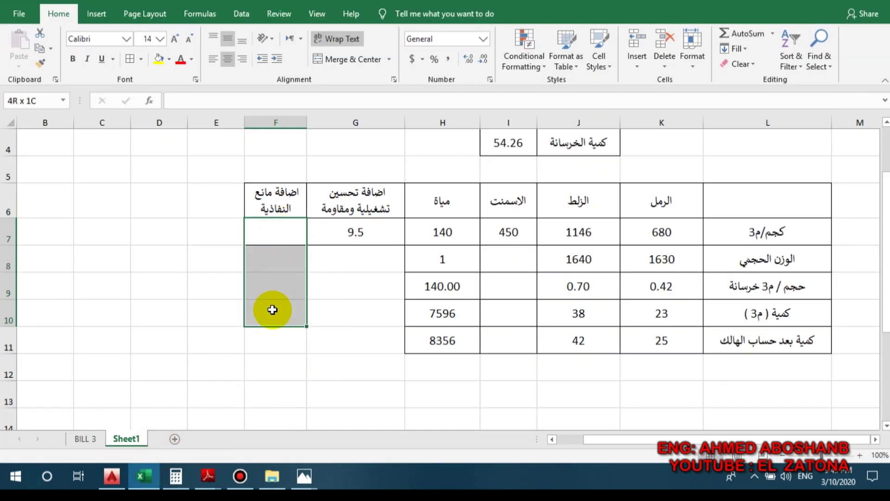
{"action": "left_click_drag", "start_coordinate": [288, 179], "coordinate": [274, 300]}
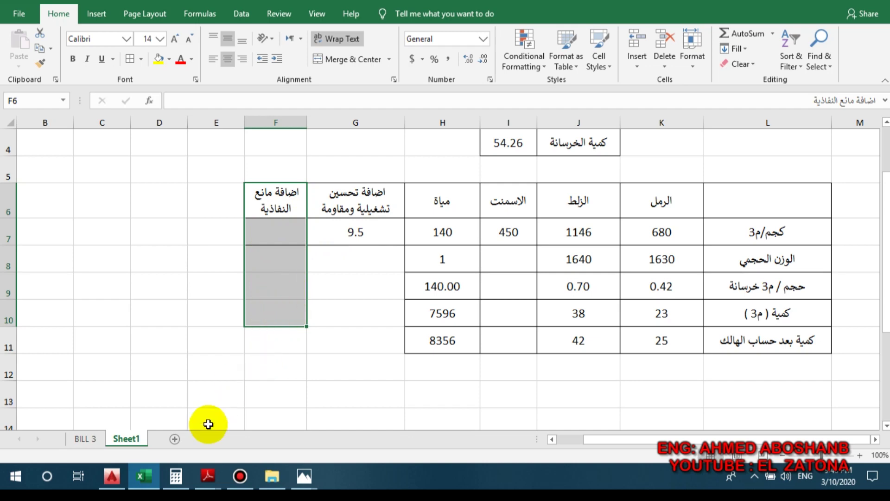
- Switch to the Sikament-163M data sheet in Adobe Reader and read its Description section
{"action": "mouse_move", "coordinate": [257, 479]}
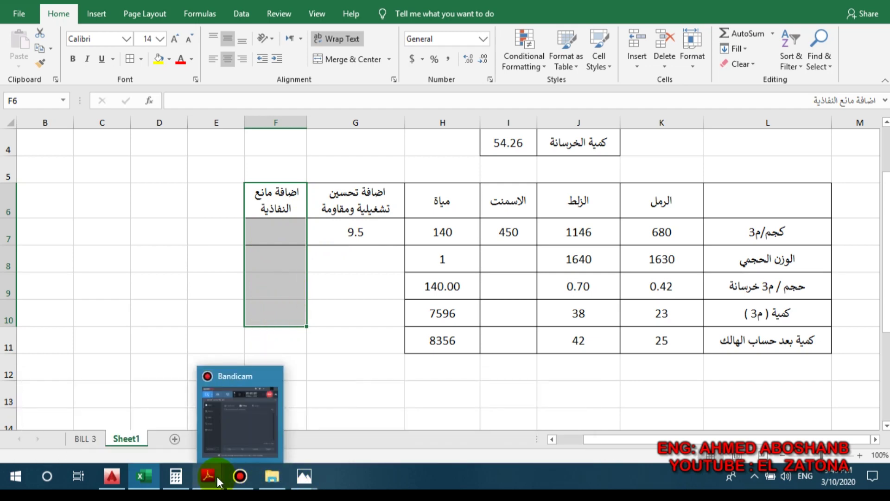
{"action": "mouse_move", "coordinate": [219, 474]}
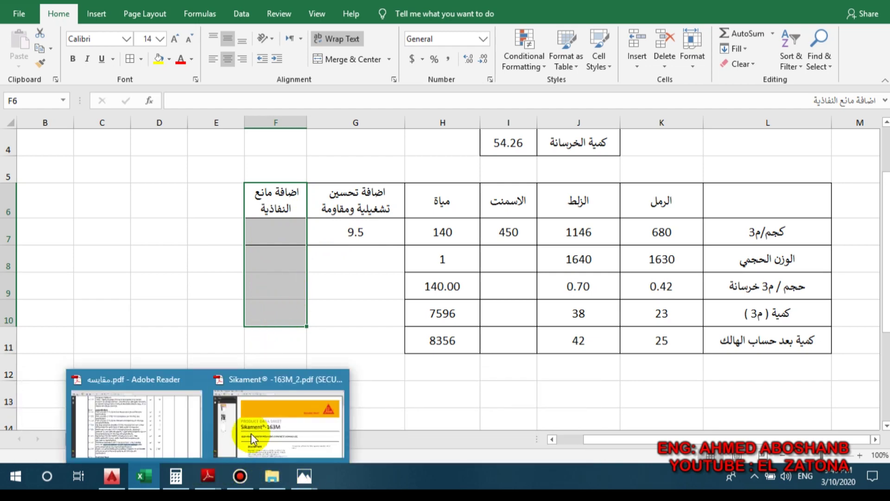
{"action": "left_click", "coordinate": [258, 392]}
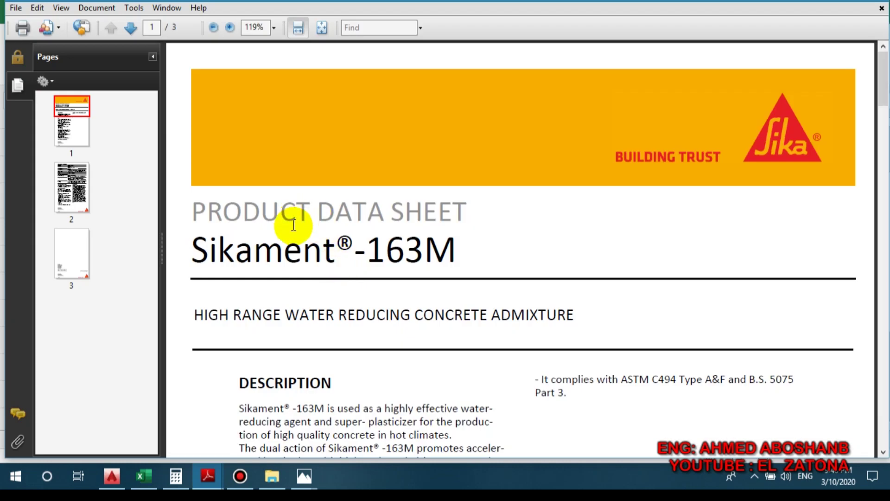
{"action": "scroll", "coordinate": [286, 279], "scroll_direction": "down", "scroll_amount": 3}
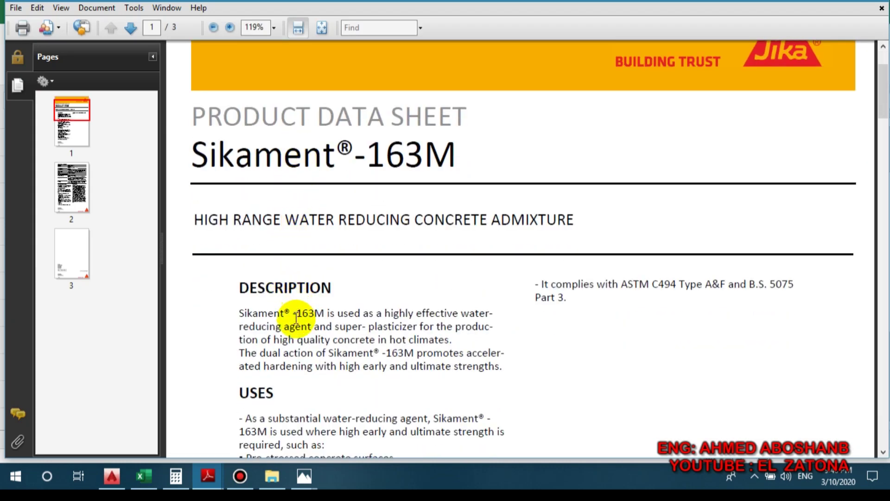
{"action": "scroll", "coordinate": [260, 297], "scroll_direction": "down", "scroll_amount": 1}
{"action": "scroll", "coordinate": [334, 297], "scroll_direction": "down", "scroll_amount": 2}
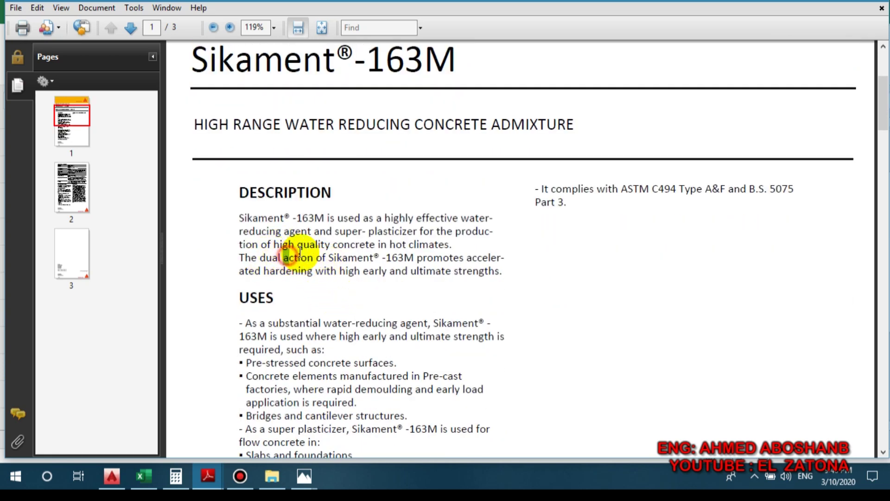
{"action": "left_click_drag", "start_coordinate": [283, 258], "coordinate": [373, 258]}
{"action": "left_click", "coordinate": [298, 227]}
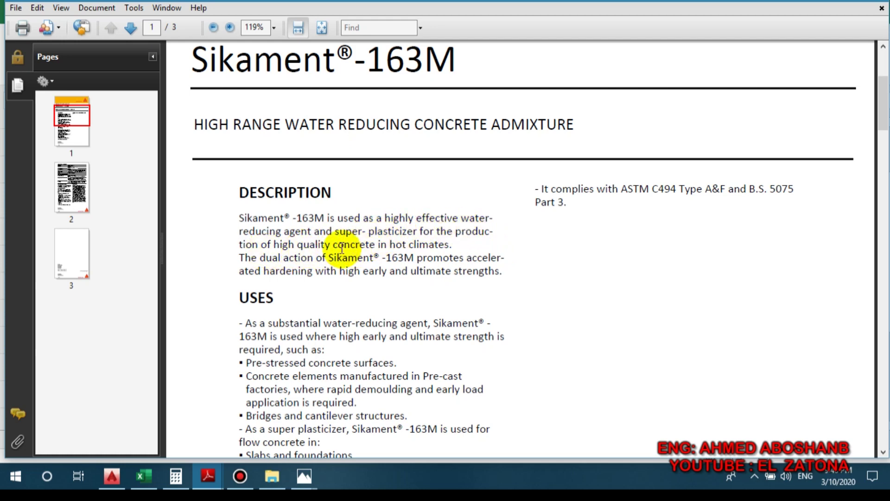
- Read the Uses and Characteristics / Advantages sections of the Sikament-163M data sheet, highlighting text in the list of properties
{"action": "scroll", "coordinate": [324, 250], "scroll_direction": "down", "scroll_amount": 5}
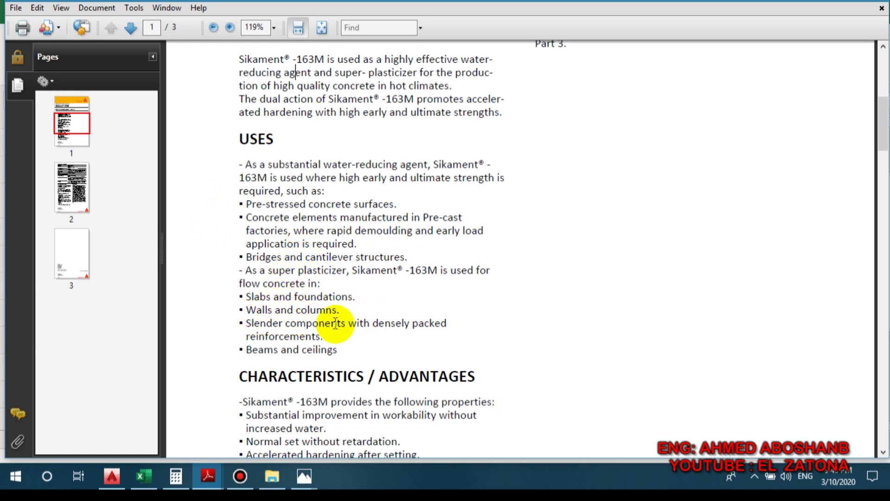
{"action": "scroll", "coordinate": [283, 297], "scroll_direction": "down", "scroll_amount": 3}
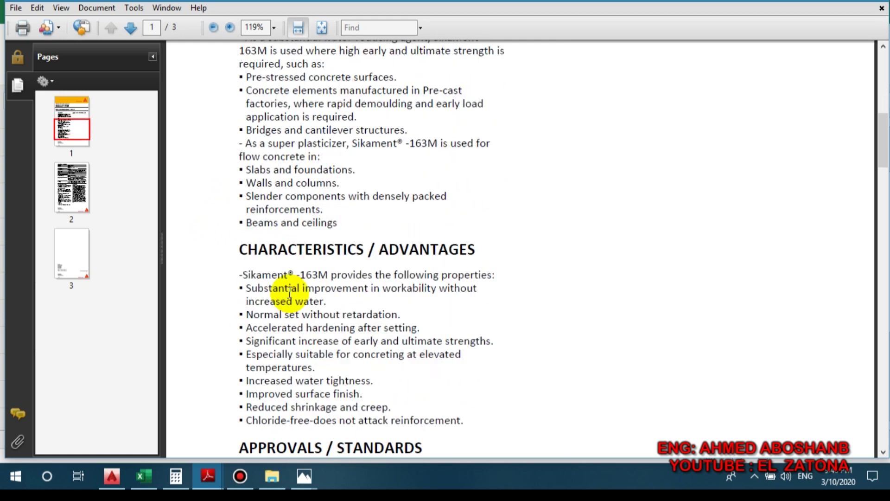
{"action": "left_click_drag", "start_coordinate": [302, 315], "coordinate": [333, 355]}
{"action": "scroll", "coordinate": [318, 285], "scroll_direction": "down", "scroll_amount": 3}
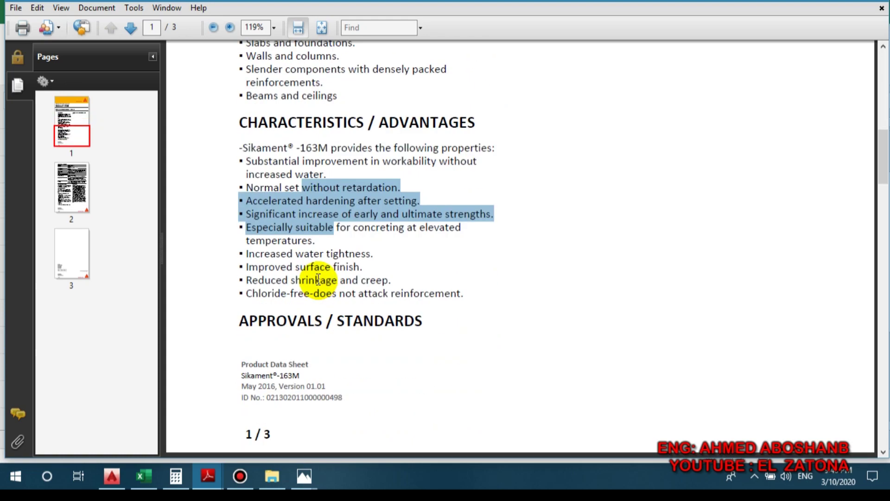
- Check the density, storage conditions and packaging entries under Product Information on page 2 of the data sheet
{"action": "scroll", "coordinate": [318, 278], "scroll_direction": "down", "scroll_amount": 7}
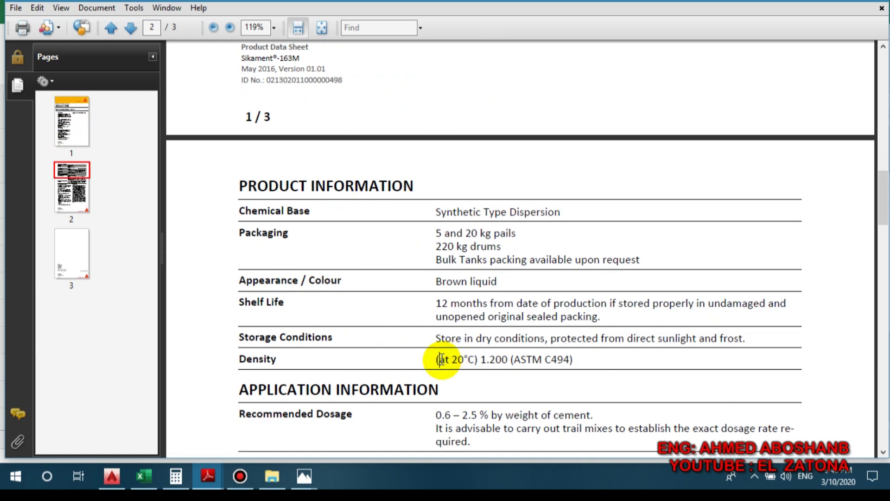
{"action": "left_click", "coordinate": [439, 359]}
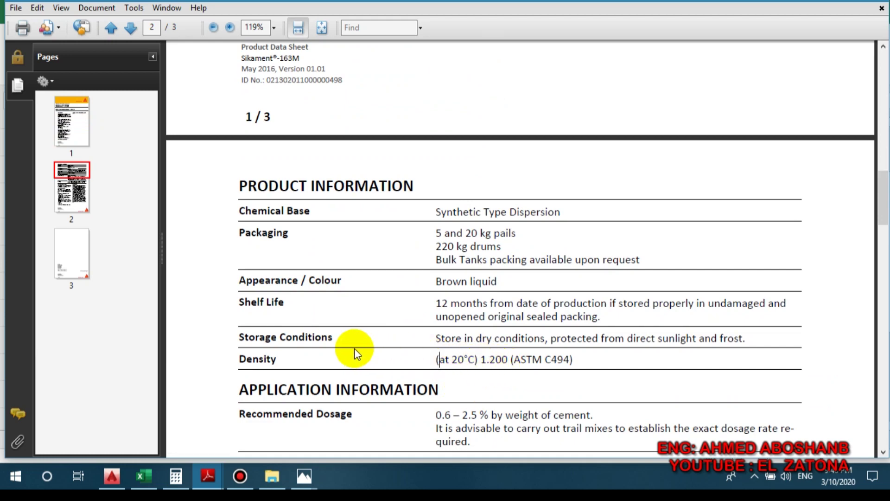
{"action": "left_click_drag", "start_coordinate": [476, 338], "coordinate": [568, 339]}
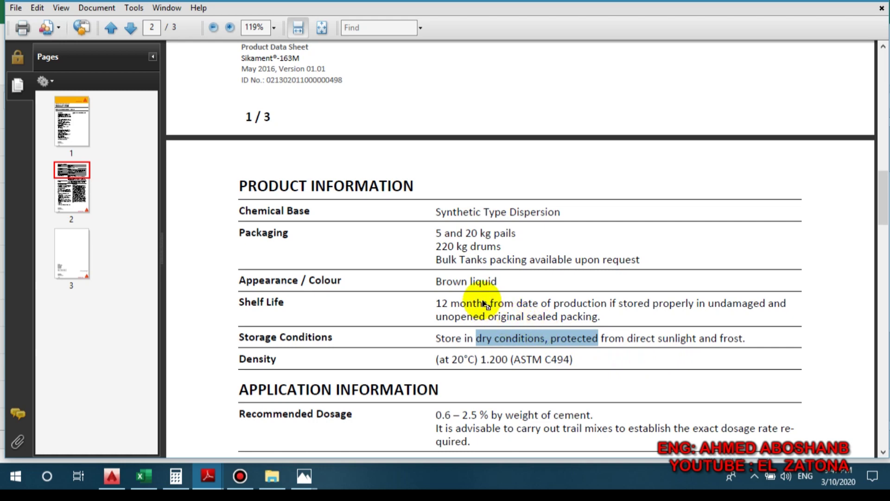
{"action": "scroll", "coordinate": [482, 303], "scroll_direction": "down", "scroll_amount": 1}
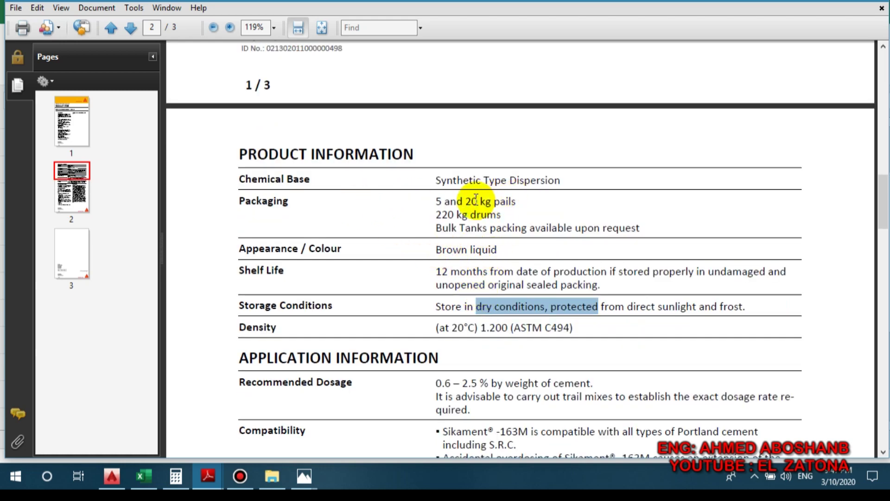
{"action": "left_click_drag", "start_coordinate": [429, 201], "coordinate": [515, 201]}
{"action": "left_click", "coordinate": [433, 204]}
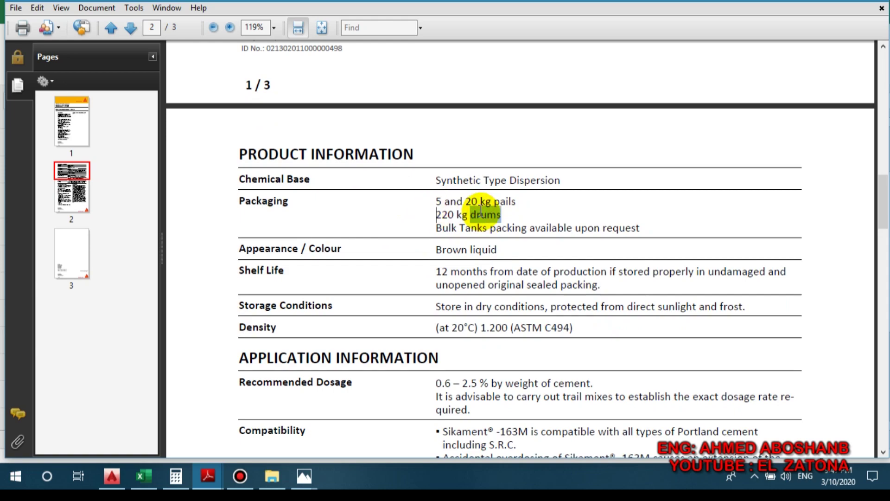
- Read the Recommended Dosage entry under Application Information in the data sheet, highlighting the advice on trial mixes
{"action": "scroll", "coordinate": [481, 211], "scroll_direction": "down", "scroll_amount": 5}
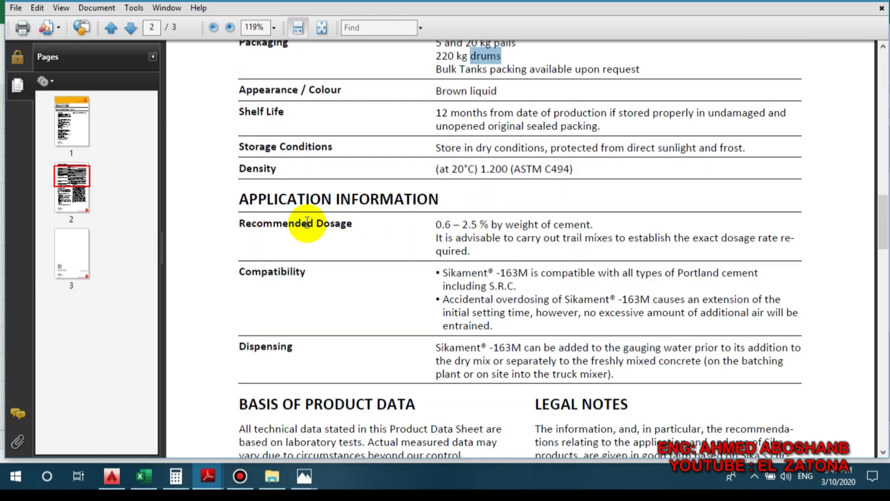
{"action": "left_click_drag", "start_coordinate": [309, 227], "coordinate": [350, 229]}
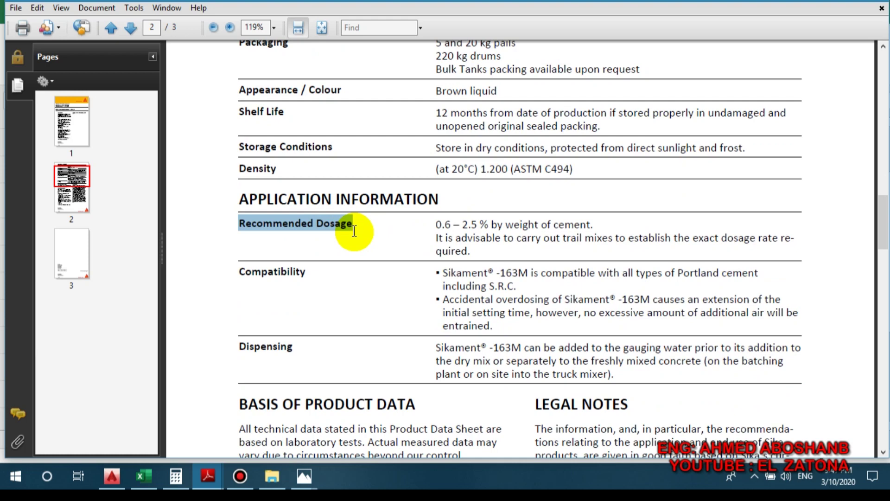
{"action": "left_click_drag", "start_coordinate": [594, 225], "coordinate": [442, 226]}
{"action": "left_click", "coordinate": [441, 225]}
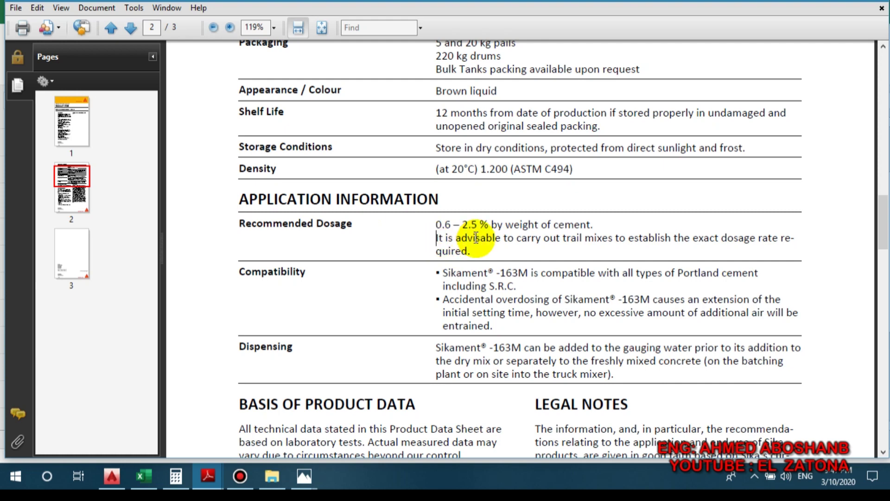
{"action": "triple_click", "coordinate": [441, 237]}
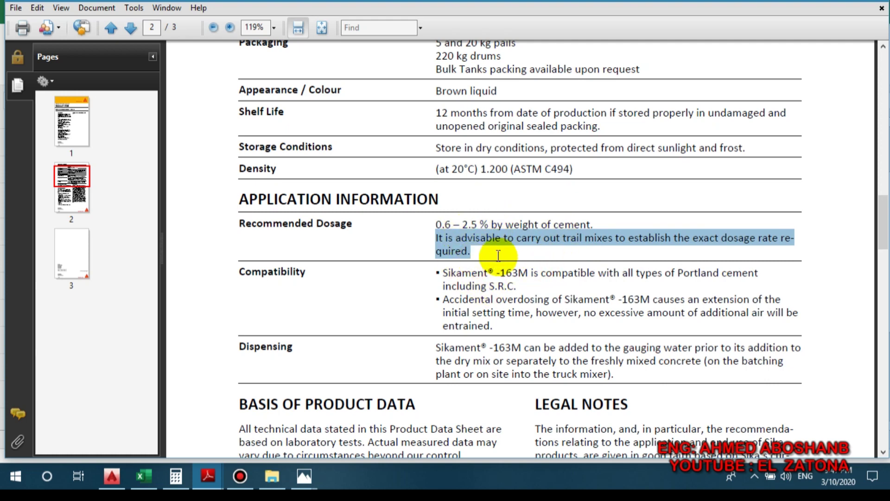
{"action": "left_click", "coordinate": [411, 241]}
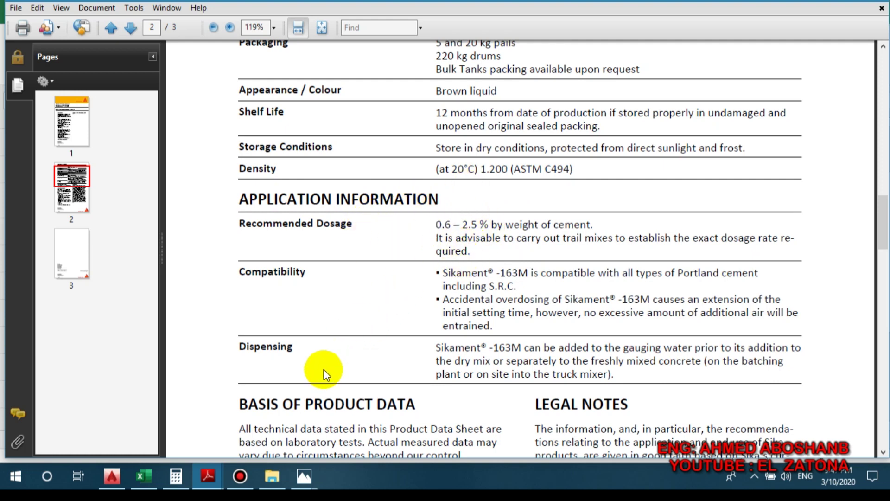
- Switch to Excel's Sheet1 and review the post-waste quantities in row 11 and the volumes per cubic metre of concrete in row 9
{"action": "mouse_move", "coordinate": [152, 472]}
{"action": "left_click", "coordinate": [147, 426]}
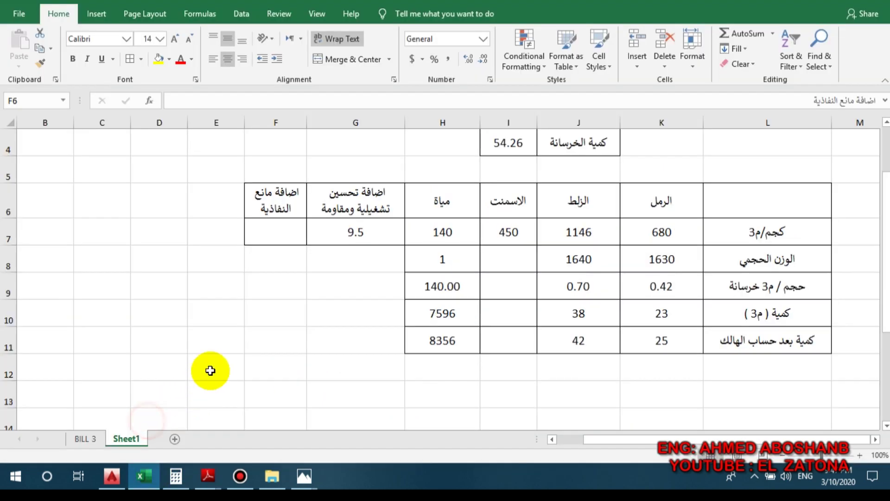
{"action": "left_click_drag", "start_coordinate": [275, 204], "coordinate": [276, 313]}
{"action": "left_click_drag", "start_coordinate": [284, 344], "coordinate": [284, 315]}
{"action": "left_click", "coordinate": [275, 340]}
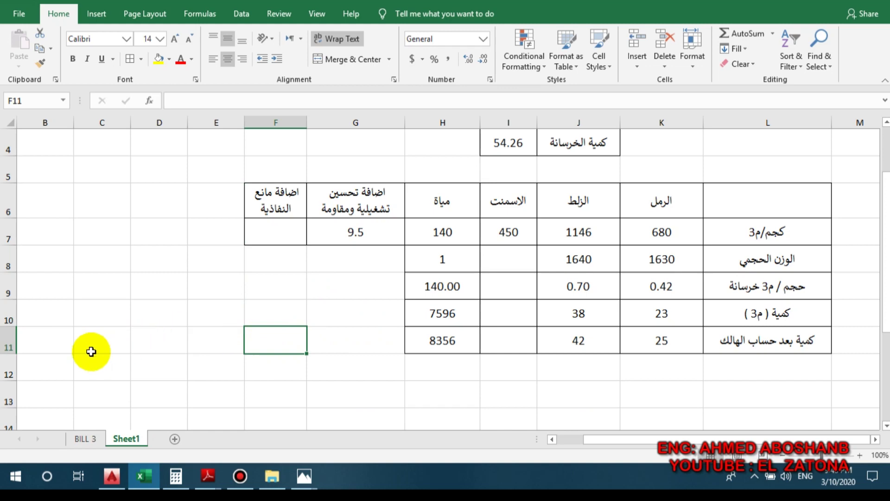
{"action": "left_click", "coordinate": [9, 335]}
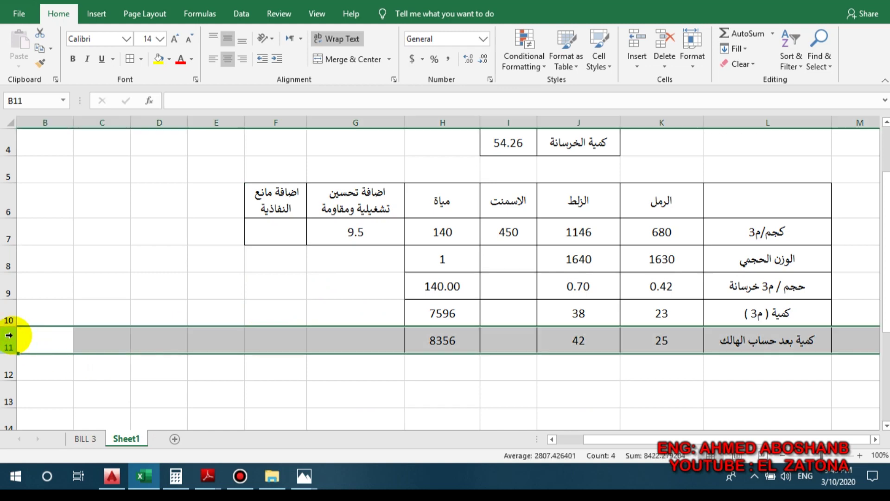
{"action": "scroll", "coordinate": [9, 335], "scroll_direction": "down", "scroll_amount": 1}
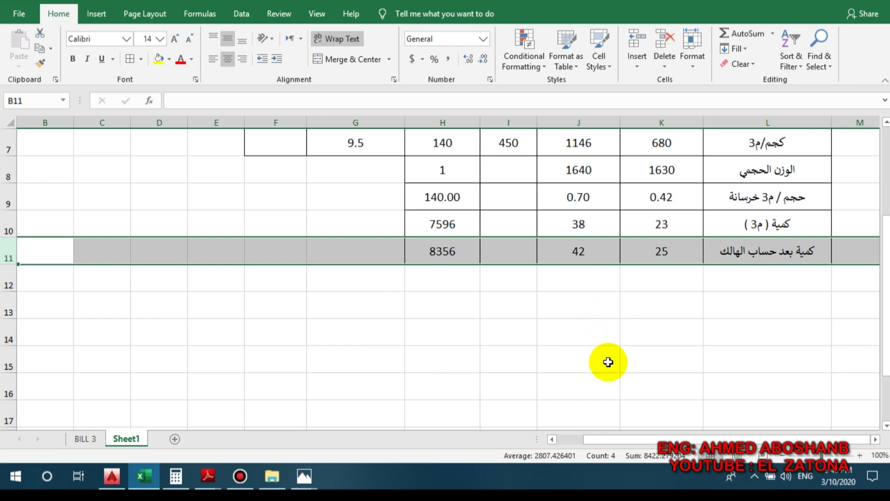
{"action": "scroll", "coordinate": [742, 232], "scroll_direction": "up", "scroll_amount": 1}
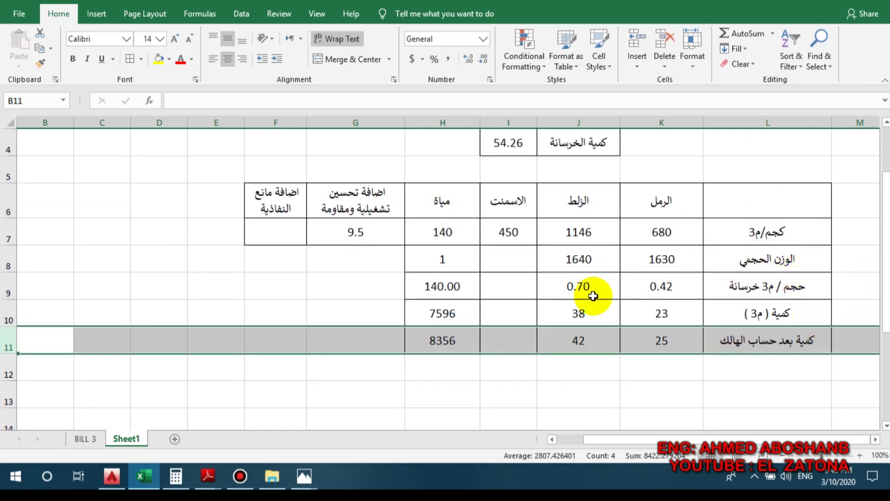
{"action": "left_click", "coordinate": [9, 286]}
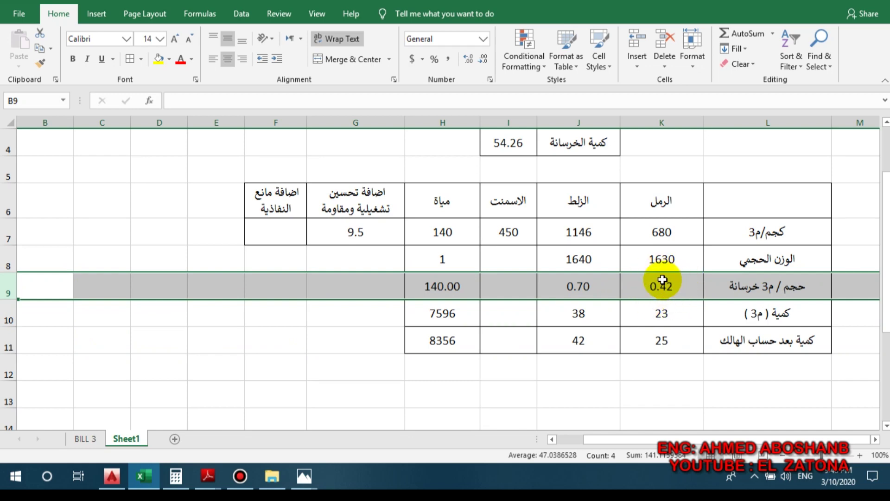
- Enter =K9/7 in cell K13 under the sand column and fill the formula across row 13 to cell F13
{"action": "scroll", "coordinate": [662, 306], "scroll_direction": "down", "scroll_amount": 1}
{"action": "left_click", "coordinate": [663, 309]}
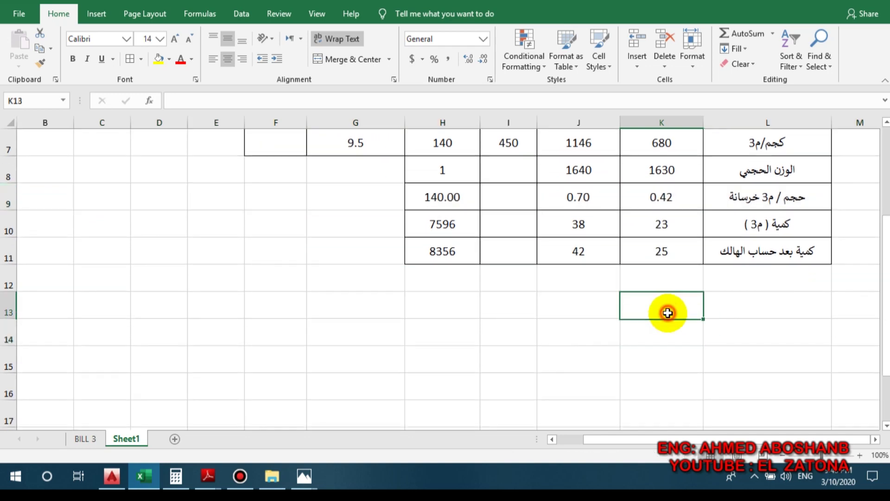
{"action": "scroll", "coordinate": [667, 313], "scroll_direction": "up", "scroll_amount": 1}
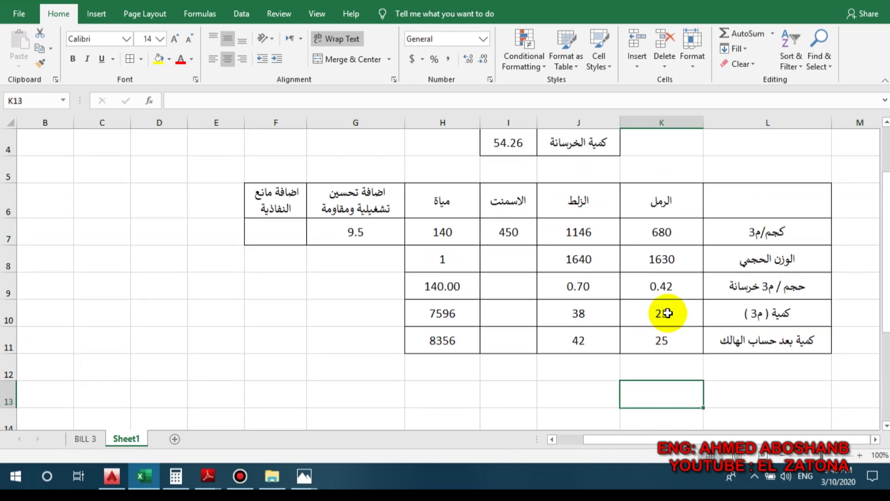
{"action": "type", "text": "="}
{"action": "left_click", "coordinate": [665, 288]}
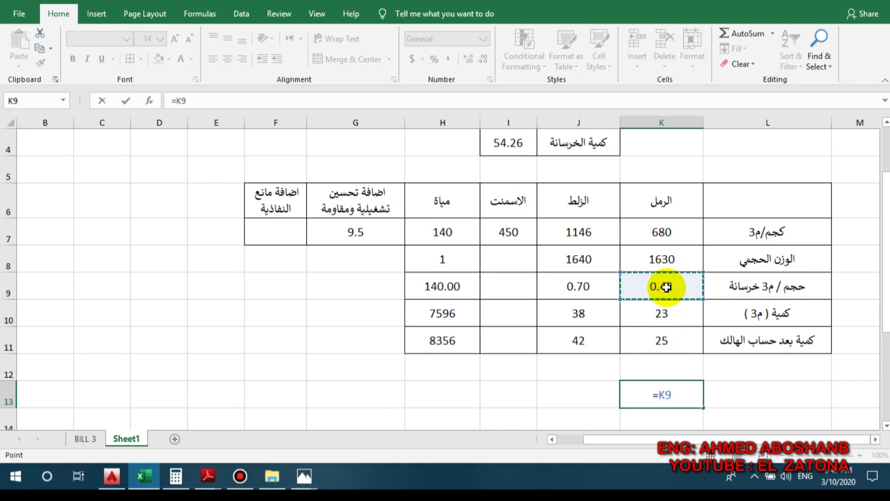
{"action": "type", "text": "/"}
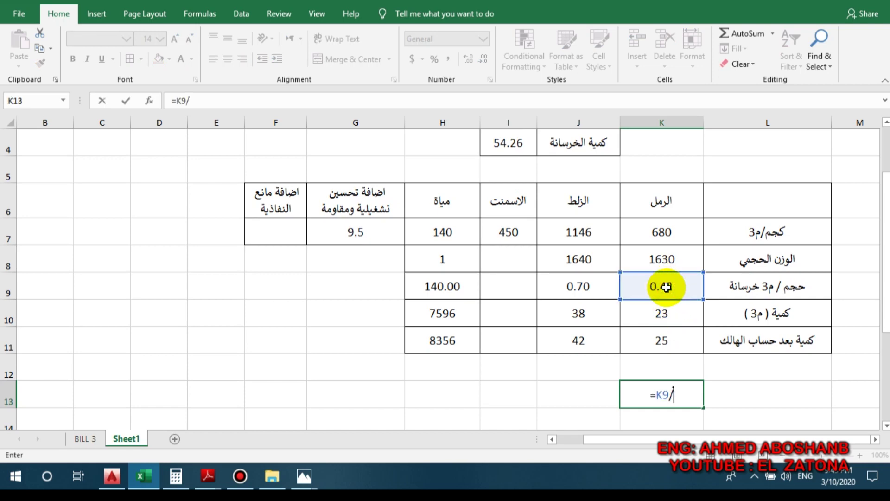
{"action": "type", "text": "7"}
{"action": "key", "text": "Return"}
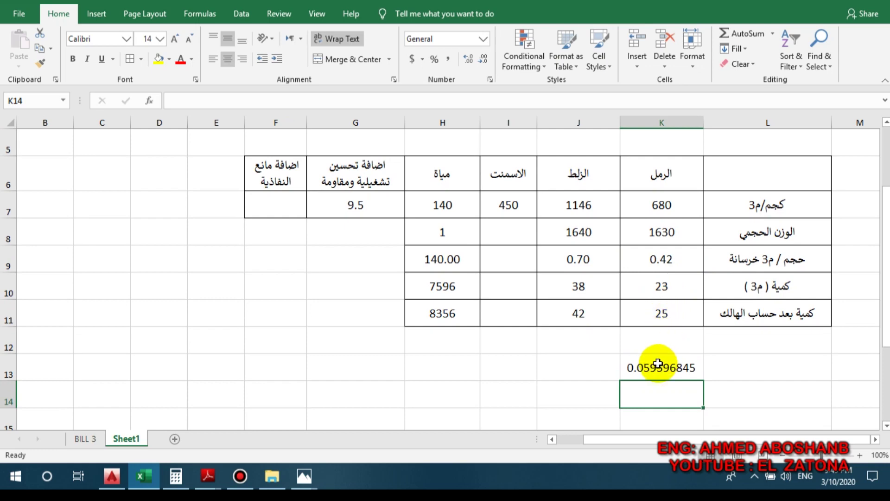
{"action": "left_click", "coordinate": [658, 366]}
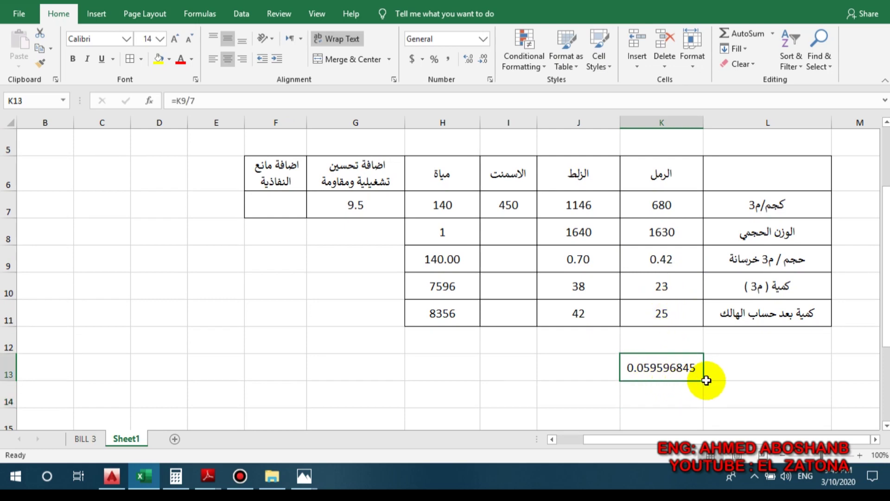
{"action": "left_click_drag", "start_coordinate": [703, 380], "coordinate": [274, 363]}
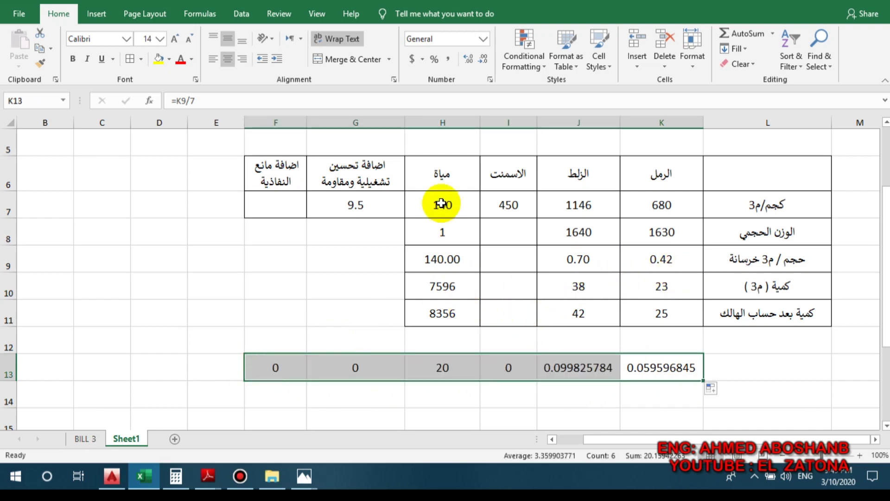
- Replace the cement formula in cell I13 with =I7/7
{"action": "left_click", "coordinate": [511, 370]}
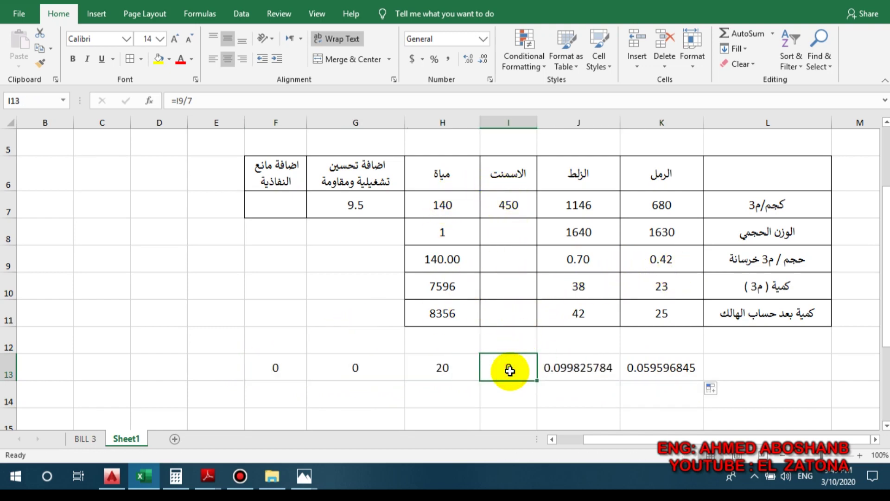
{"action": "type", "text": "="}
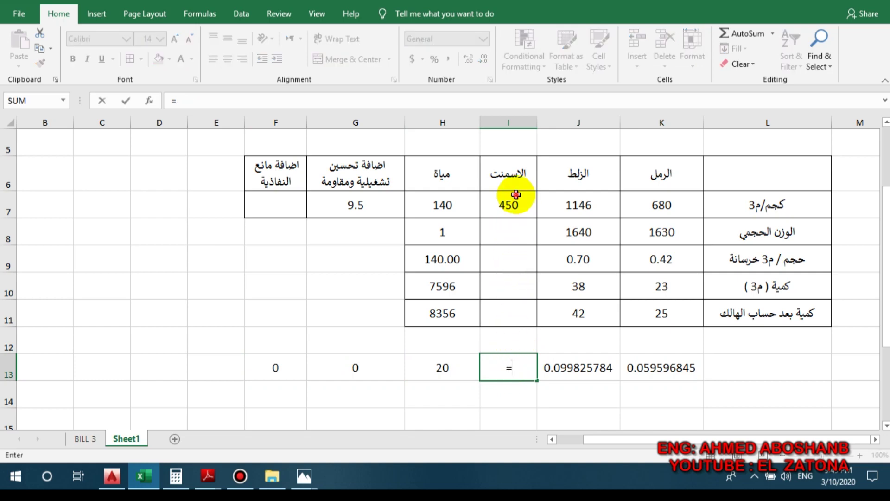
{"action": "left_click", "coordinate": [514, 201]}
{"action": "type", "text": "/"}
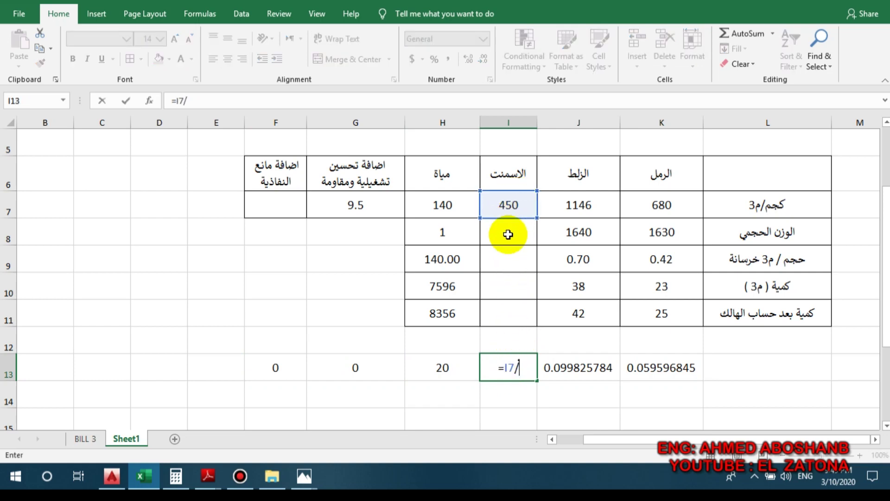
{"action": "type", "text": "7"}
{"action": "key", "text": "Return"}
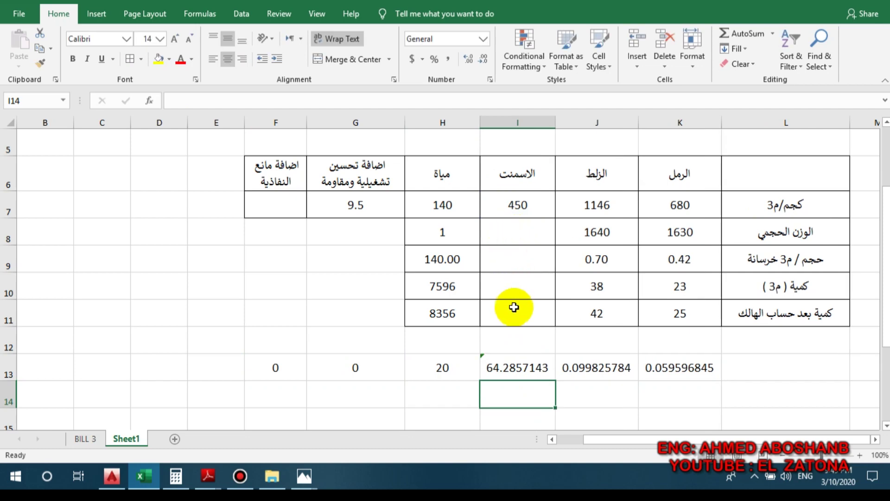
{"action": "left_click", "coordinate": [529, 367]}
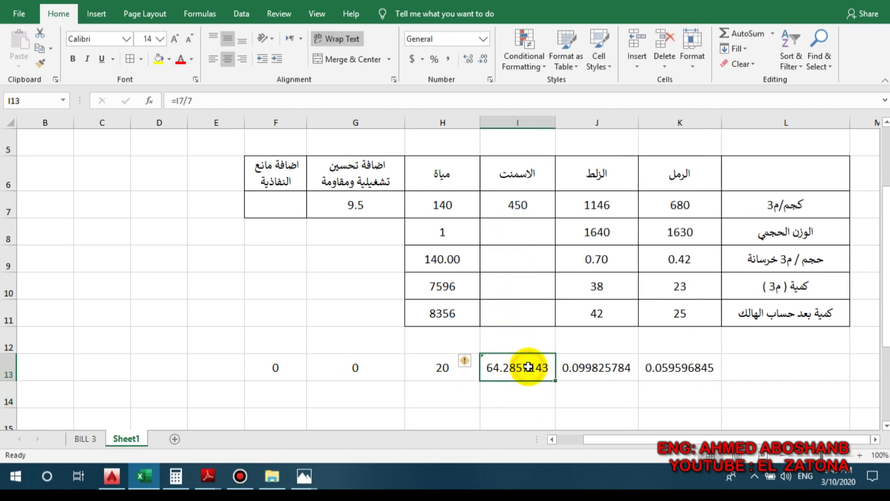
- Set the cement amount in cell I7 to 9 and check the divided cement value in cell I13
{"action": "left_click", "coordinate": [531, 205]}
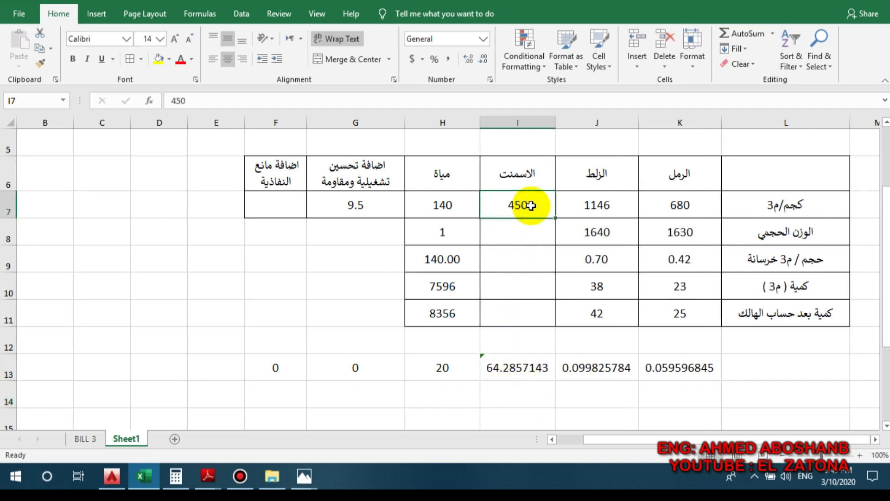
{"action": "type", "text": "9"}
{"action": "key", "text": "Return"}
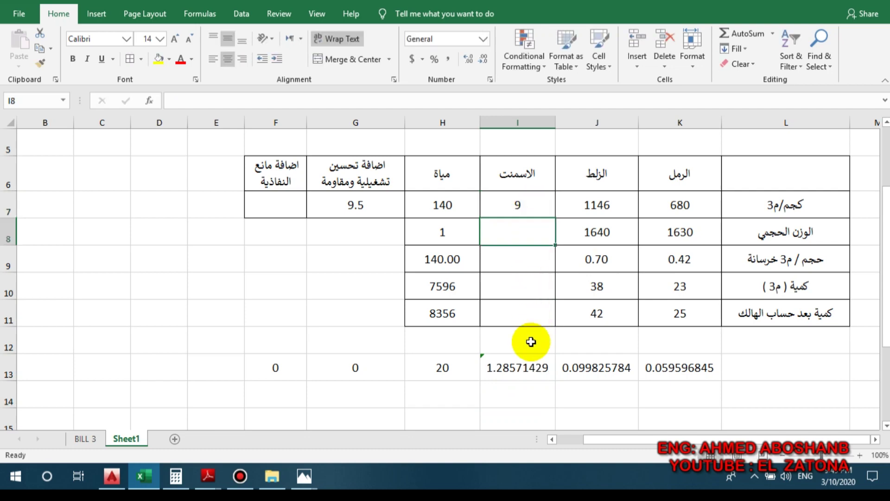
{"action": "left_click", "coordinate": [527, 366]}
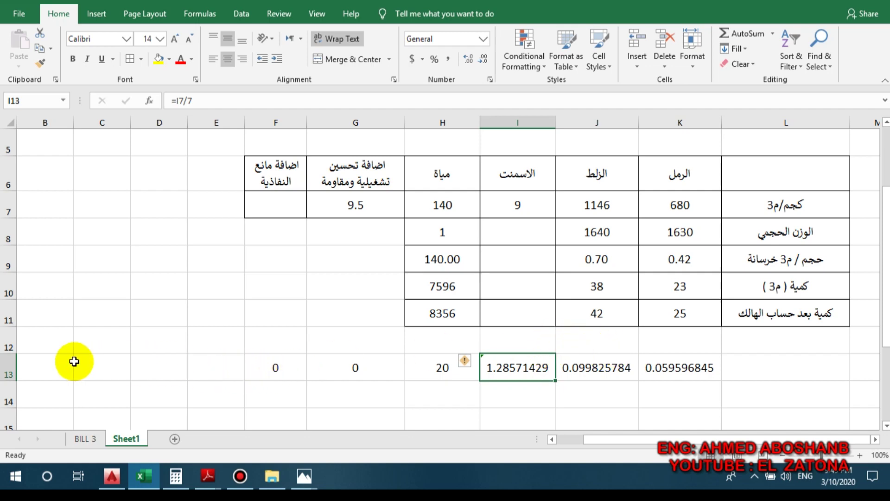
- Select row 13 to review the divided amounts and compare them with the wheelbarrow and mixer photo in Photos, ending back in Excel
{"action": "left_click", "coordinate": [4, 366]}
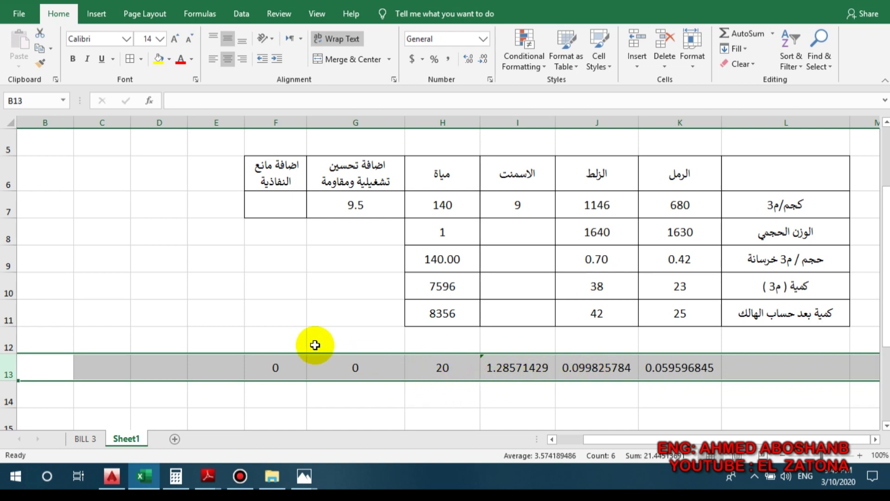
{"action": "scroll", "coordinate": [315, 345], "scroll_direction": "down", "scroll_amount": 1}
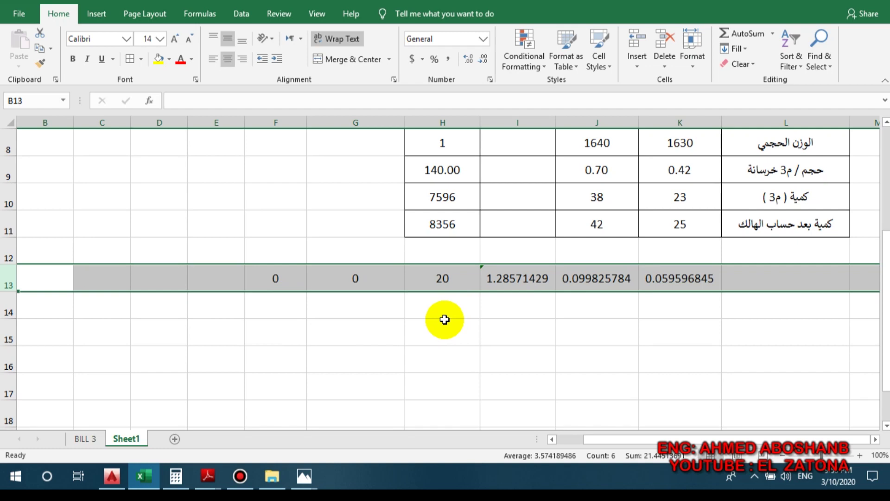
{"action": "mouse_move", "coordinate": [304, 474]}
{"action": "left_click", "coordinate": [479, 399]}
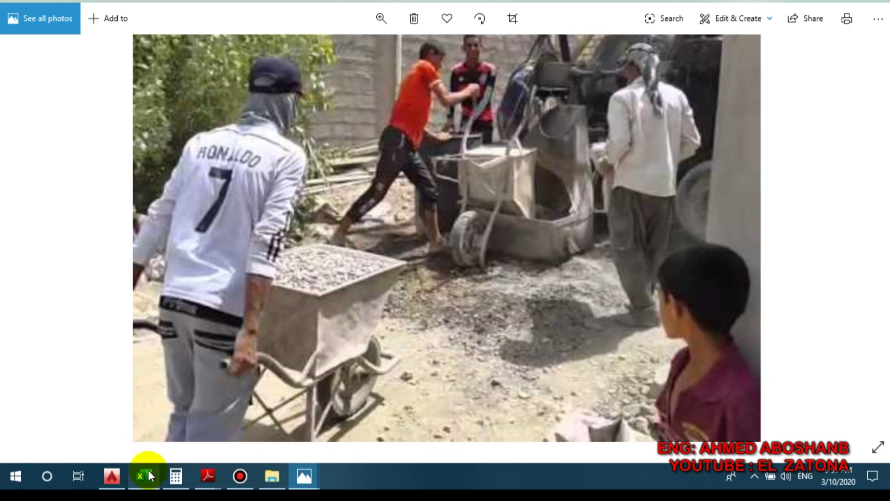
{"action": "mouse_move", "coordinate": [148, 472]}
{"action": "left_click", "coordinate": [165, 423]}
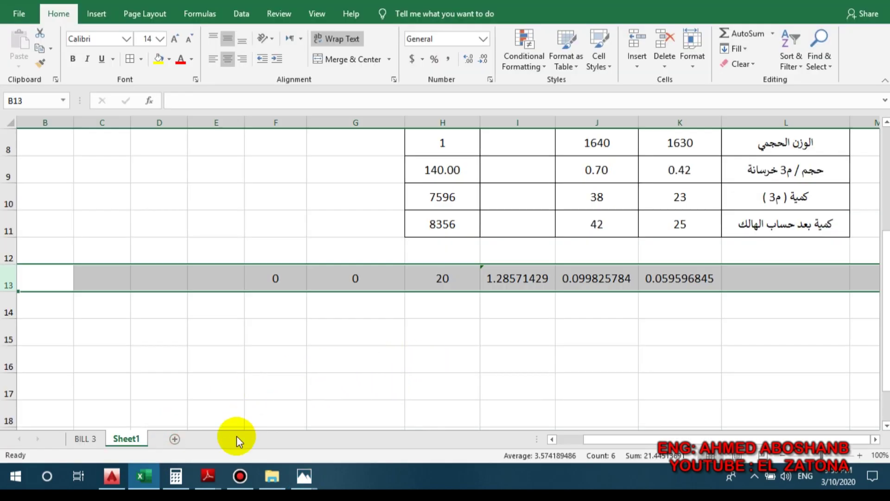
{"action": "mouse_move", "coordinate": [306, 476]}
{"action": "left_click", "coordinate": [506, 423]}
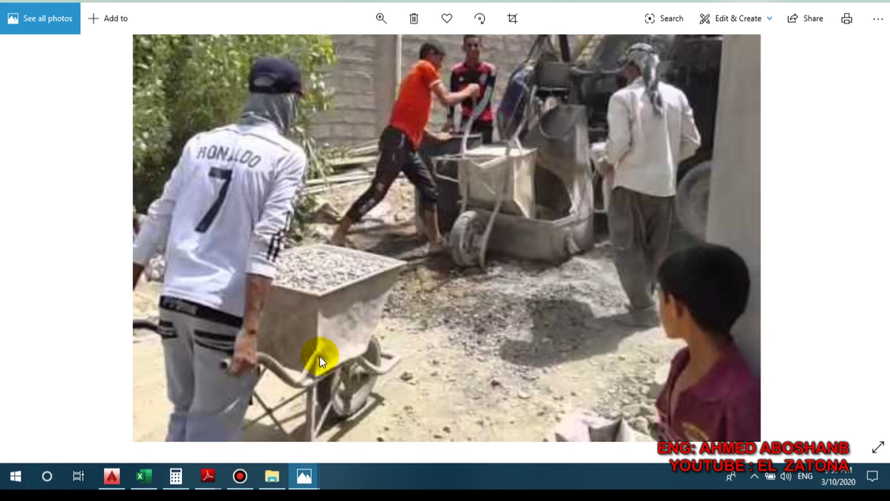
{"action": "mouse_move", "coordinate": [140, 482]}
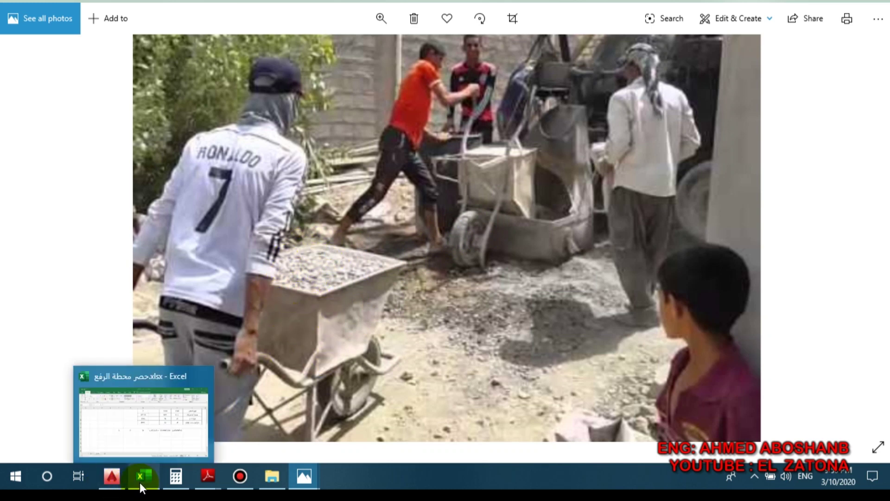
{"action": "left_click", "coordinate": [159, 424]}
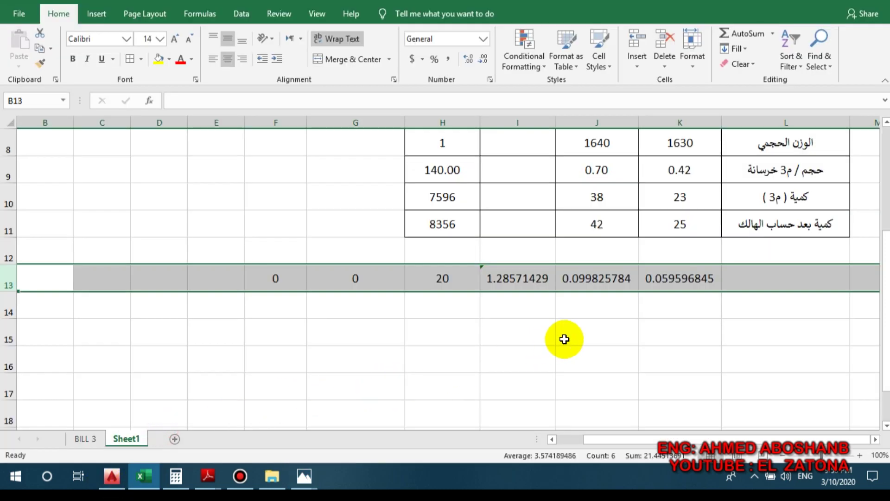
- Enter 0.02 in cell J16 as the wheelbarrow volume for the batch calculation
{"action": "left_click", "coordinate": [569, 363]}
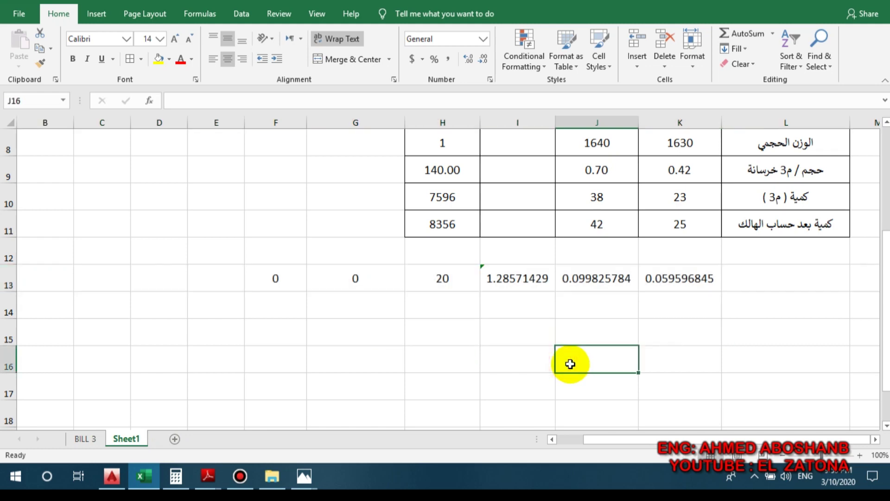
{"action": "type", "text": ".02"}
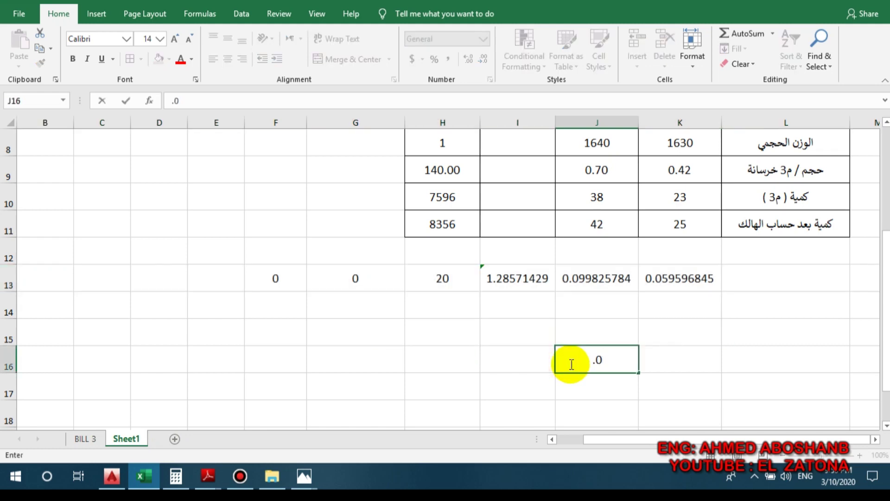
{"action": "left_click", "coordinate": [585, 389]}
{"action": "left_click", "coordinate": [612, 360]}
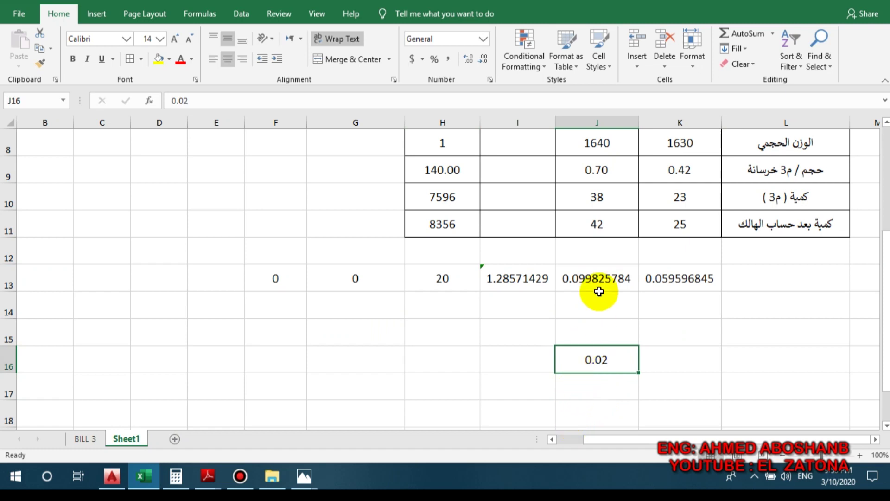
{"action": "left_click", "coordinate": [602, 276]}
{"action": "left_click", "coordinate": [593, 301]}
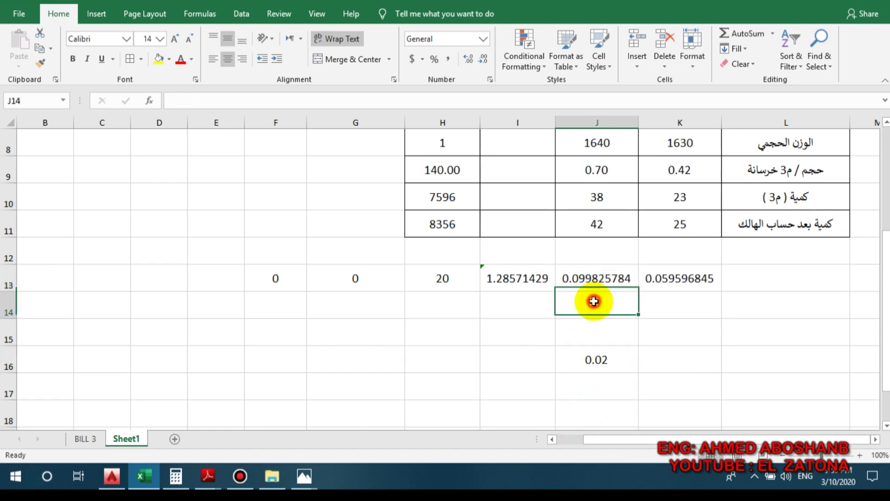
{"action": "left_click", "coordinate": [588, 360]}
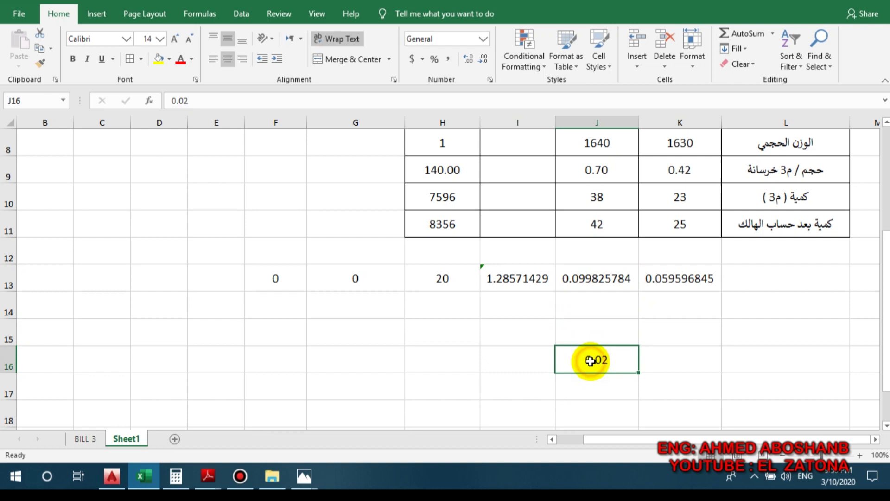
- Enter =J13/J16 in cell J14 to convert the divided gravel volume into wheelbarrow loads
{"action": "left_click", "coordinate": [601, 306]}
{"action": "type", "text": "="}
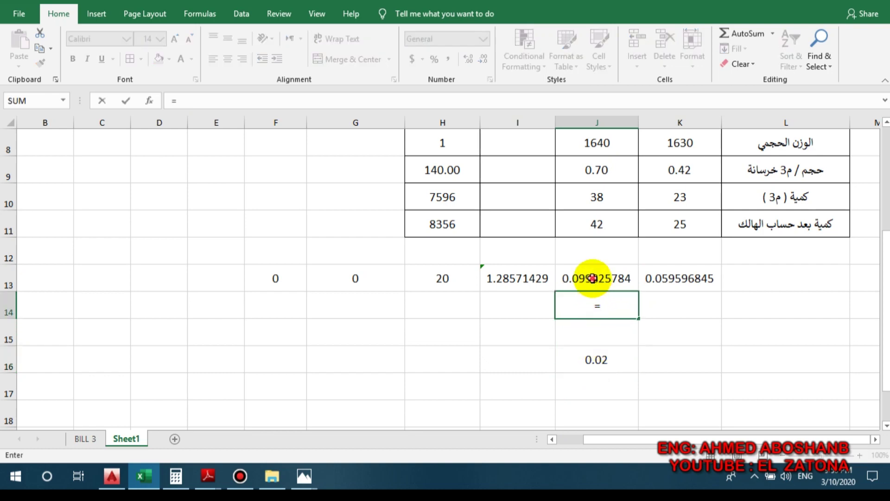
{"action": "left_click", "coordinate": [596, 278]}
{"action": "type", "text": "/"}
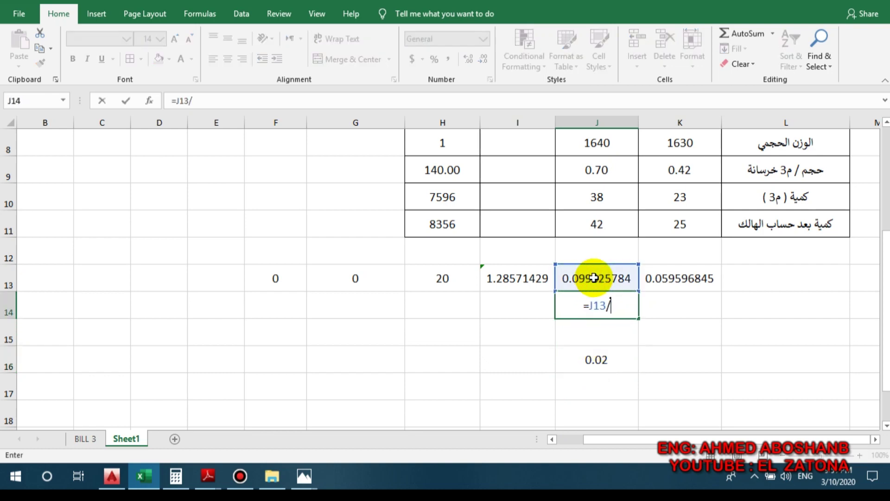
{"action": "left_click", "coordinate": [607, 360]}
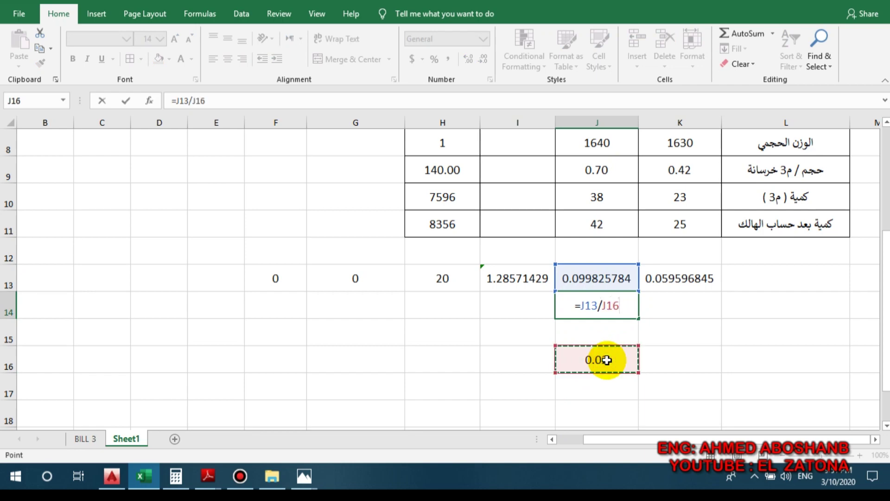
{"action": "key", "text": "Return"}
{"action": "left_click", "coordinate": [591, 306]}
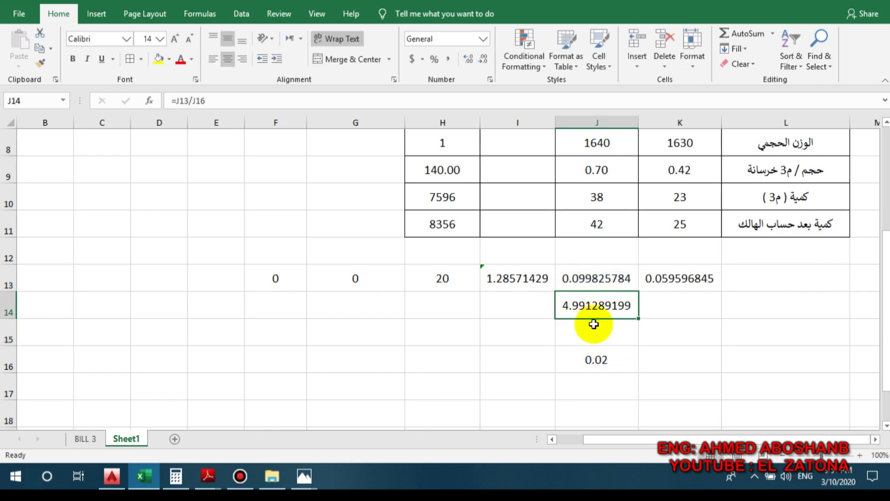
- Enter =K13/J16 in cell K14 to convert the divided sand volume into wheelbarrow loads
{"action": "left_click", "coordinate": [651, 304]}
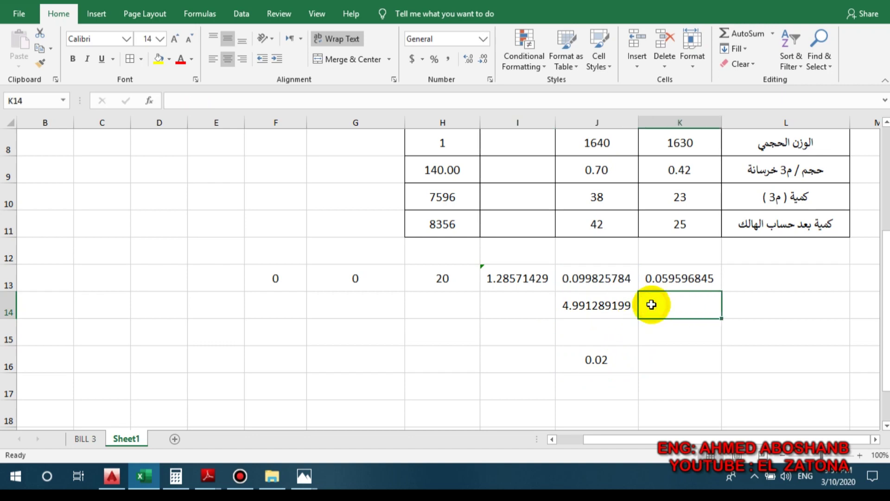
{"action": "type", "text": "="}
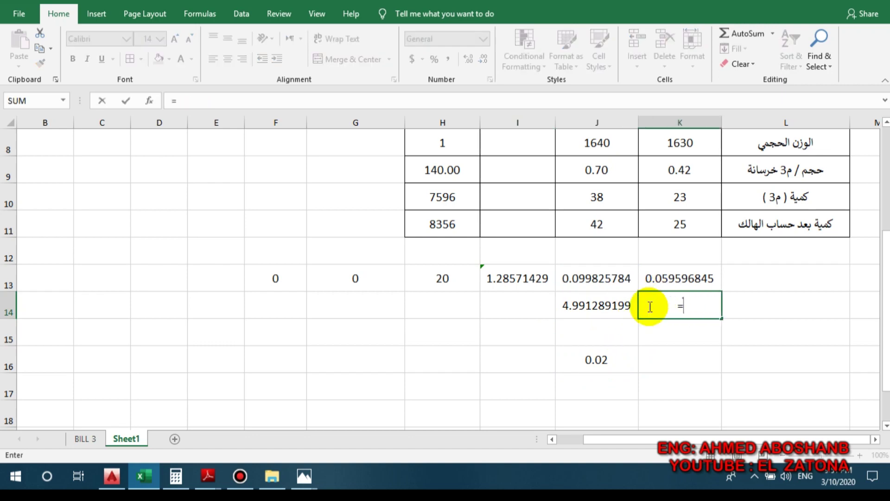
{"action": "left_click", "coordinate": [659, 278]}
{"action": "type", "text": "/"}
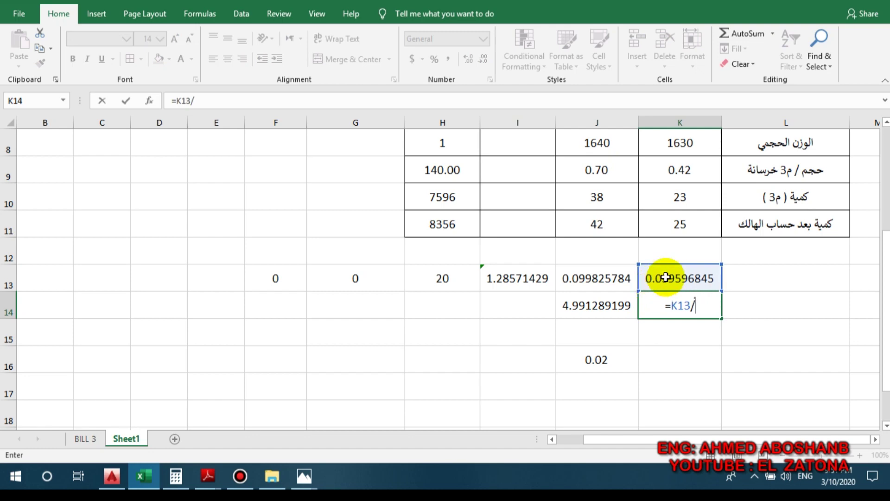
{"action": "left_click", "coordinate": [601, 361]}
{"action": "key", "text": "Return"}
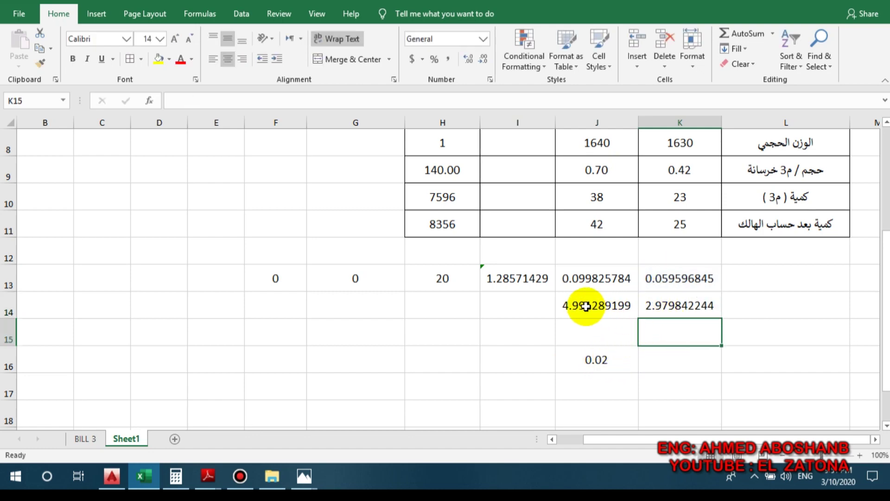
- Review the gravel and sand load counts in J14 and K14 and the divided water amount in H13
{"action": "left_click", "coordinate": [588, 304]}
{"action": "left_click", "coordinate": [645, 305]}
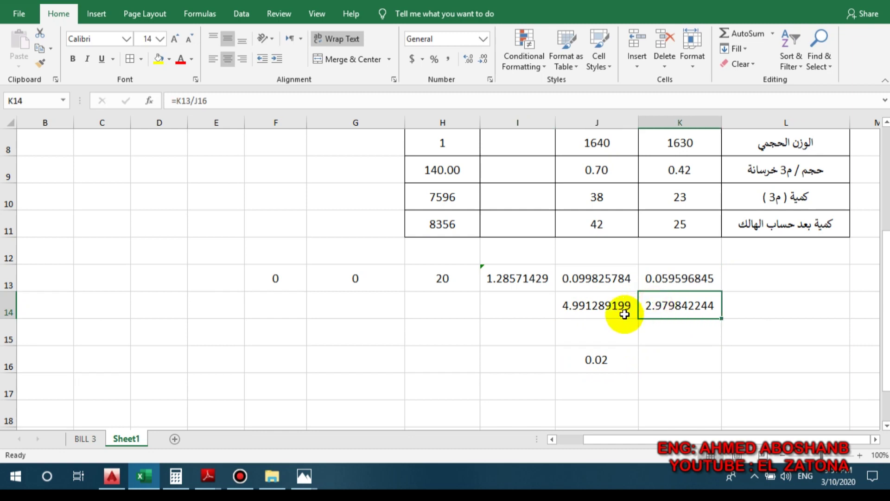
{"action": "left_click", "coordinate": [625, 314]}
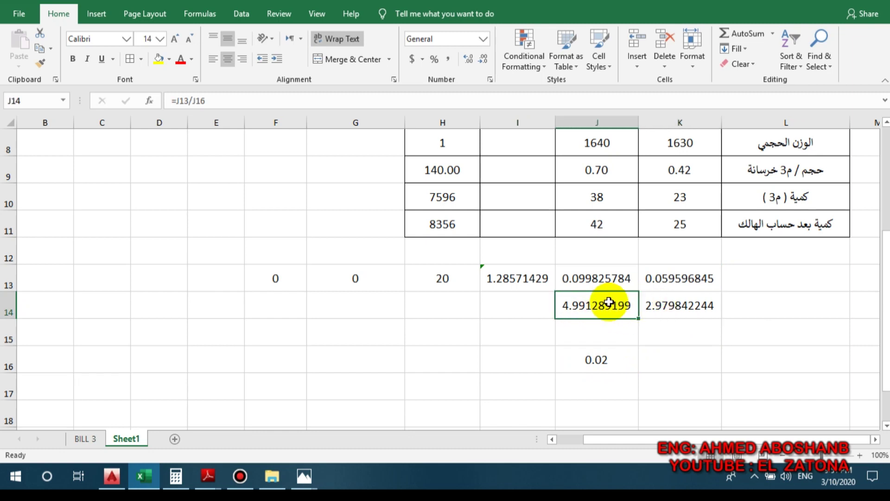
{"action": "left_click", "coordinate": [655, 305]}
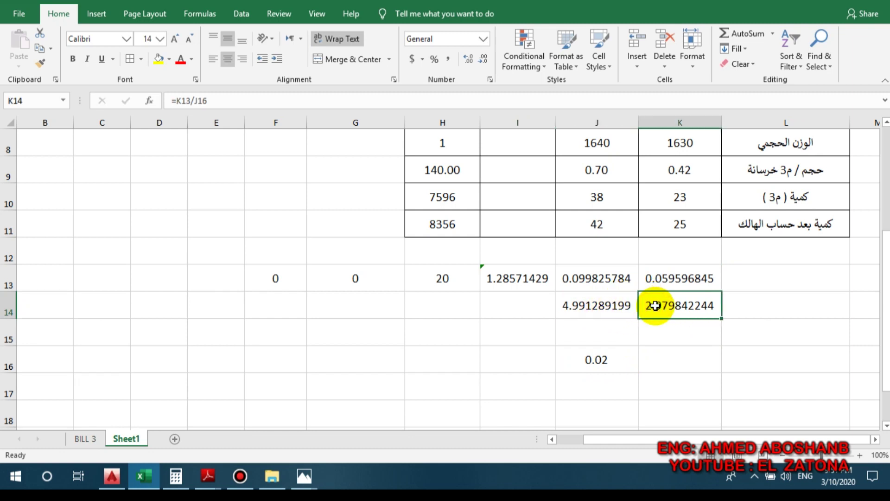
{"action": "left_click", "coordinate": [525, 301]}
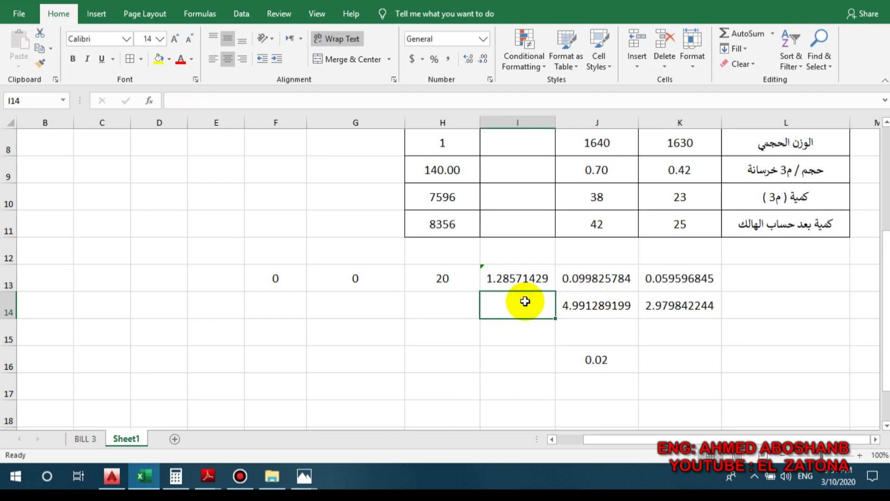
{"action": "left_click", "coordinate": [468, 277]}
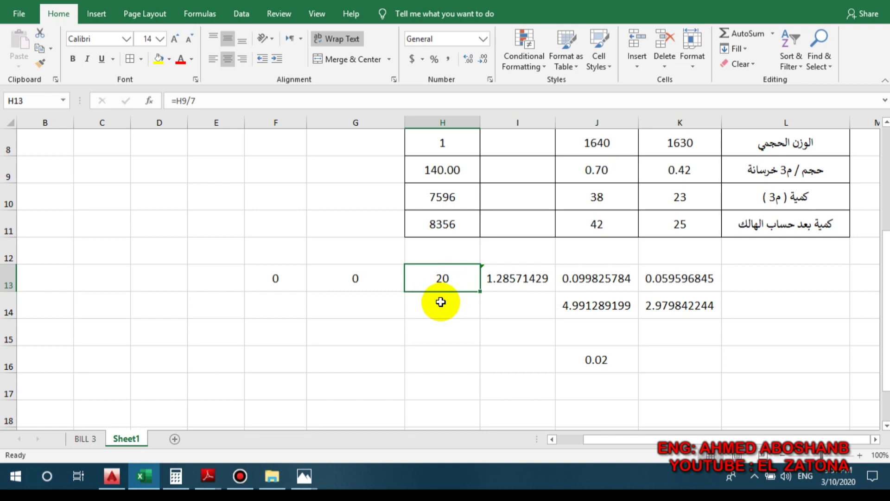
{"action": "left_click", "coordinate": [427, 331]}
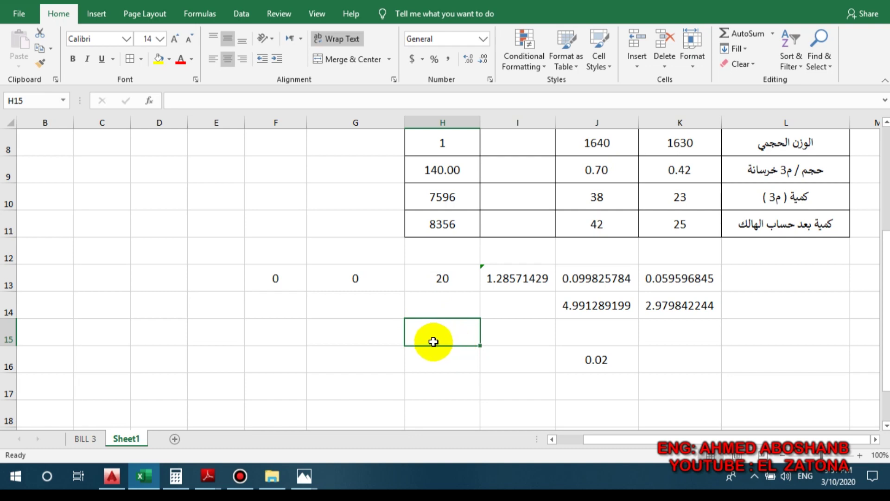
- Review the two additive columns F and G in the mix table, and read the recommended dosage in the Sikament -163M data sheet in Adobe Reader
{"action": "scroll", "coordinate": [372, 282], "scroll_direction": "up", "scroll_amount": 1}
{"action": "scroll", "coordinate": [372, 281], "scroll_direction": "up", "scroll_amount": 2}
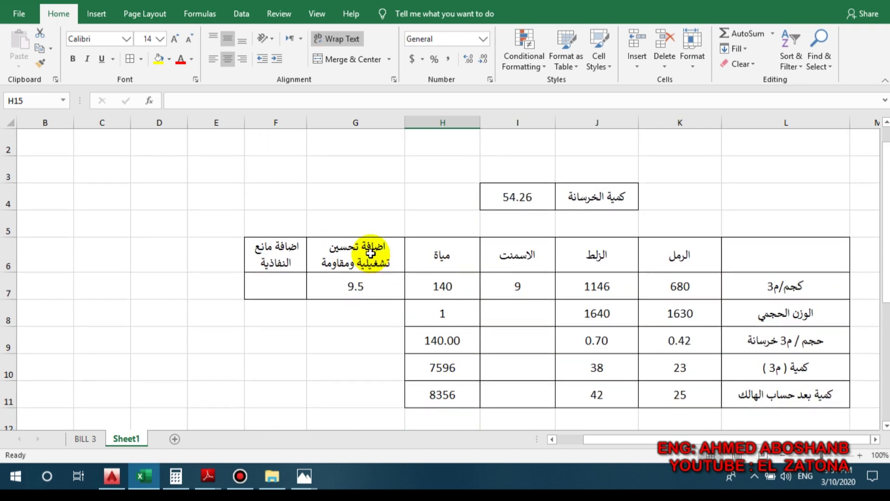
{"action": "scroll", "coordinate": [373, 218], "scroll_direction": "down", "scroll_amount": 2}
{"action": "left_click", "coordinate": [357, 167]}
{"action": "left_click_drag", "start_coordinate": [357, 167], "coordinate": [354, 201]}
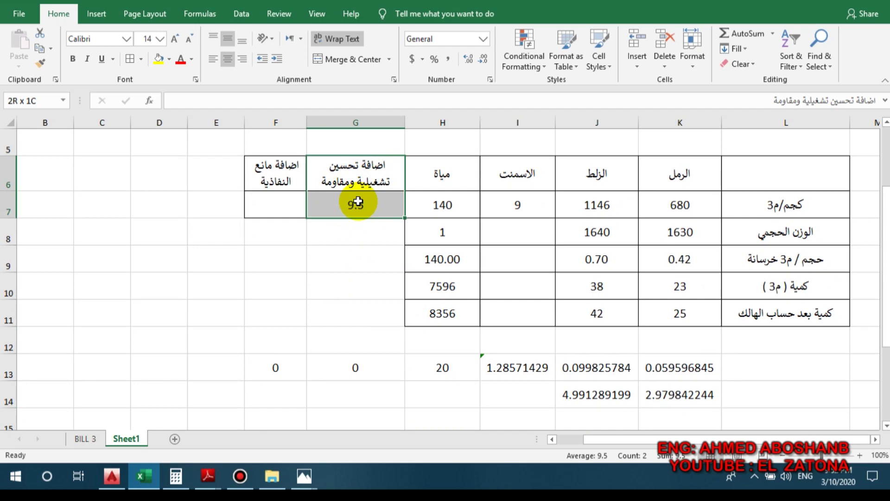
{"action": "left_click", "coordinate": [359, 256]}
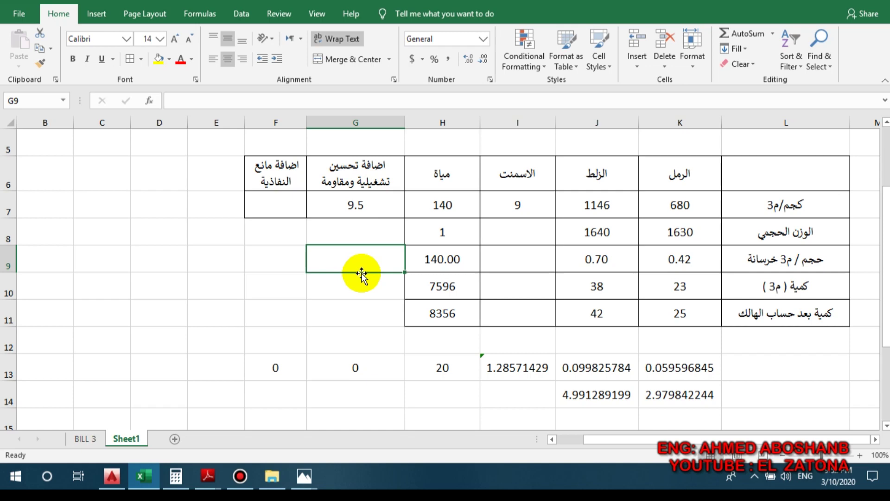
{"action": "left_click_drag", "start_coordinate": [383, 179], "coordinate": [296, 230]}
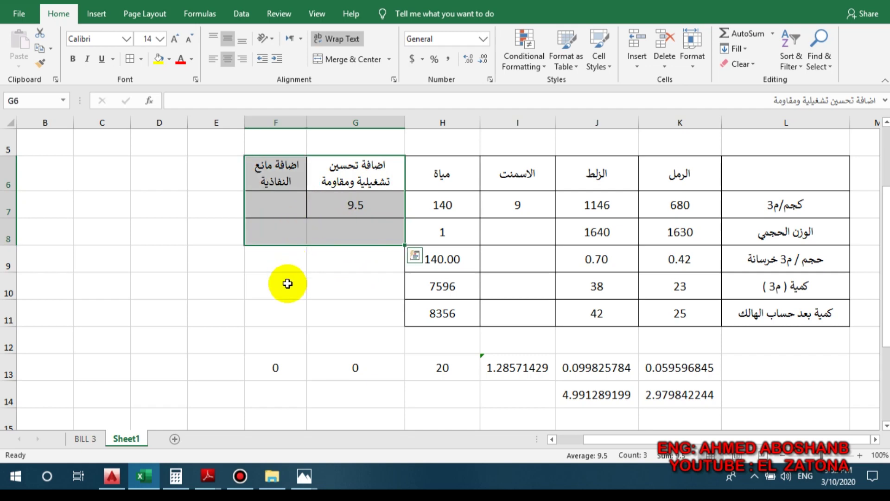
{"action": "mouse_move", "coordinate": [214, 477]}
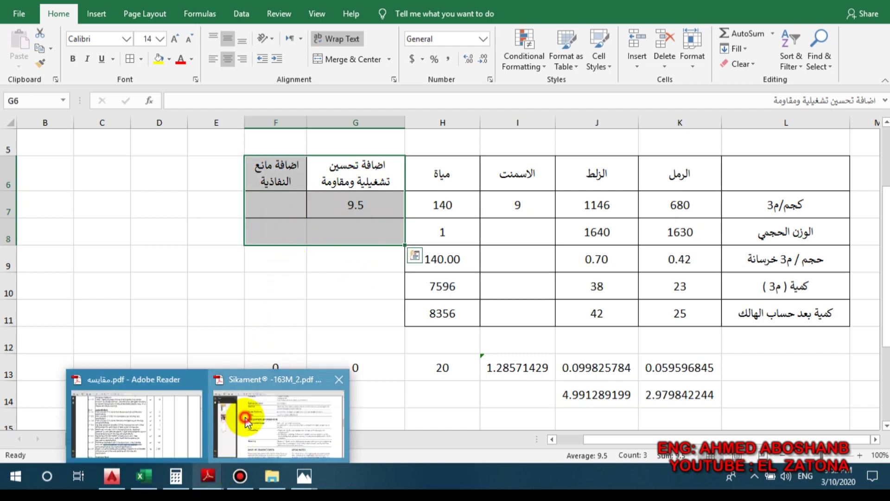
{"action": "left_click", "coordinate": [246, 364]}
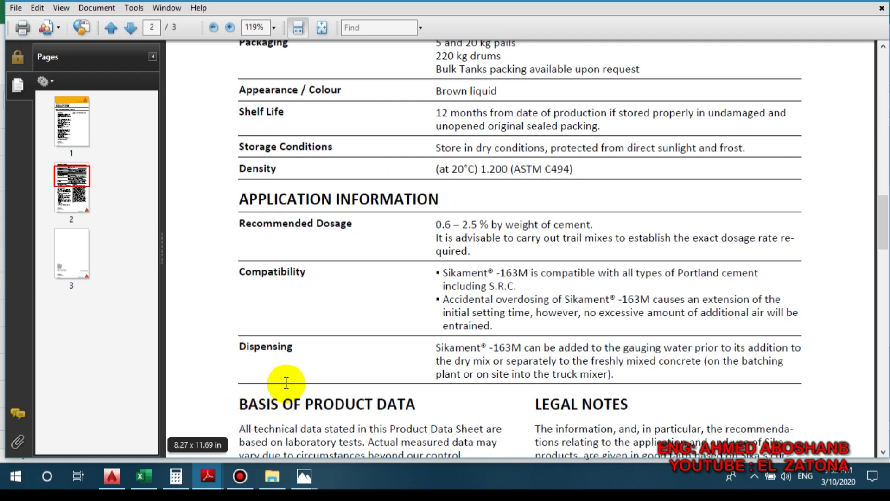
{"action": "scroll", "coordinate": [325, 296], "scroll_direction": "down", "scroll_amount": 1}
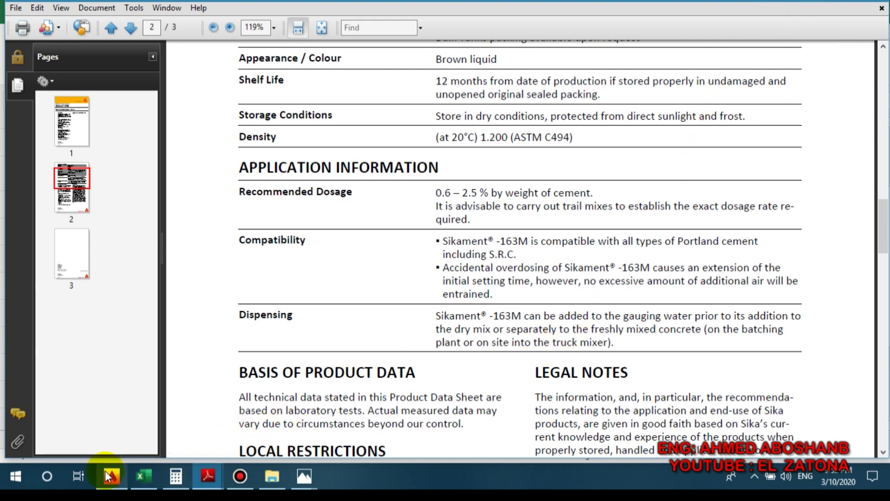
- Switch to the AutoCAD drawing and examine the pump station wall section with its level marks, excavation line and cutting edge
{"action": "mouse_move", "coordinate": [111, 477]}
{"action": "left_click", "coordinate": [138, 429]}
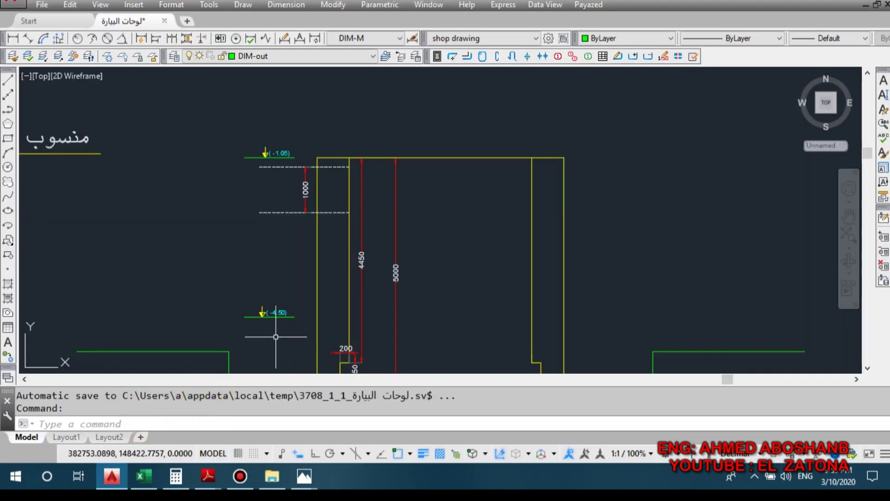
{"action": "scroll", "coordinate": [279, 324], "scroll_direction": "down", "scroll_amount": 6}
{"action": "scroll", "coordinate": [330, 297], "scroll_direction": "up", "scroll_amount": 3}
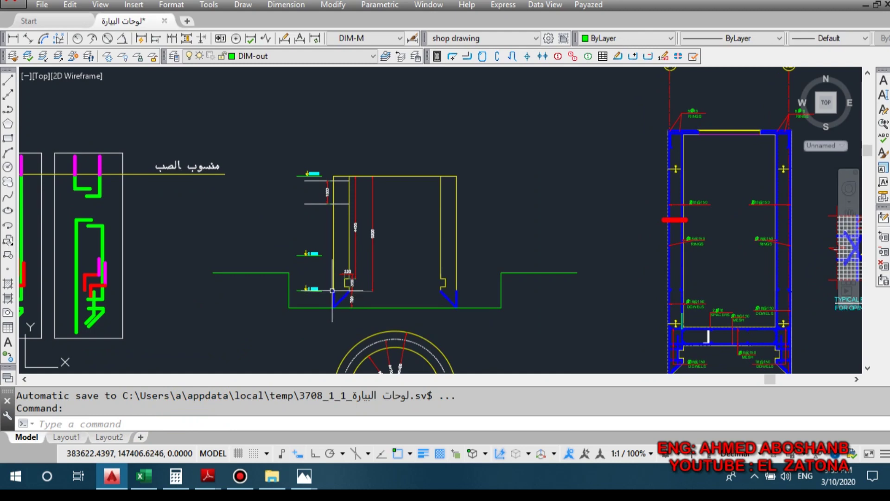
{"action": "scroll", "coordinate": [333, 285], "scroll_direction": "up", "scroll_amount": 2}
{"action": "scroll", "coordinate": [343, 268], "scroll_direction": "down", "scroll_amount": 2}
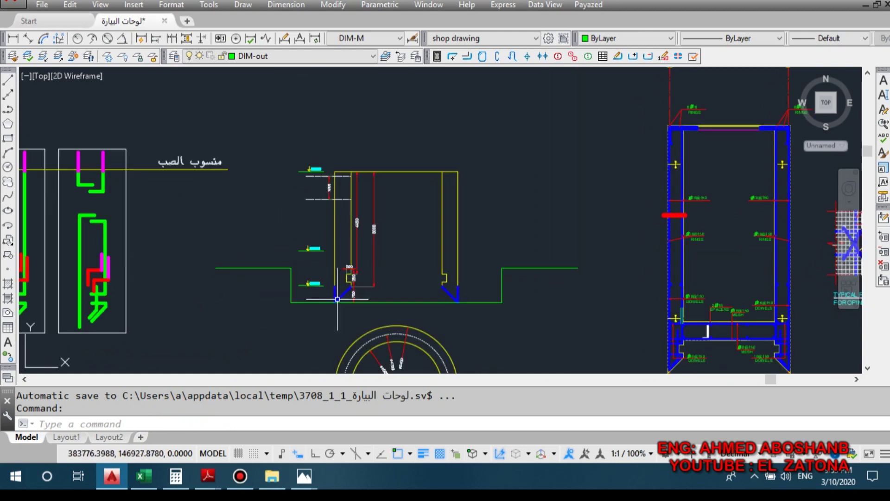
{"action": "mouse_move", "coordinate": [337, 316]}
{"action": "left_mouse_down"}
{"action": "mouse_move", "coordinate": [381, 277]}
{"action": "mouse_move", "coordinate": [395, 298]}
{"action": "left_mouse_up"}
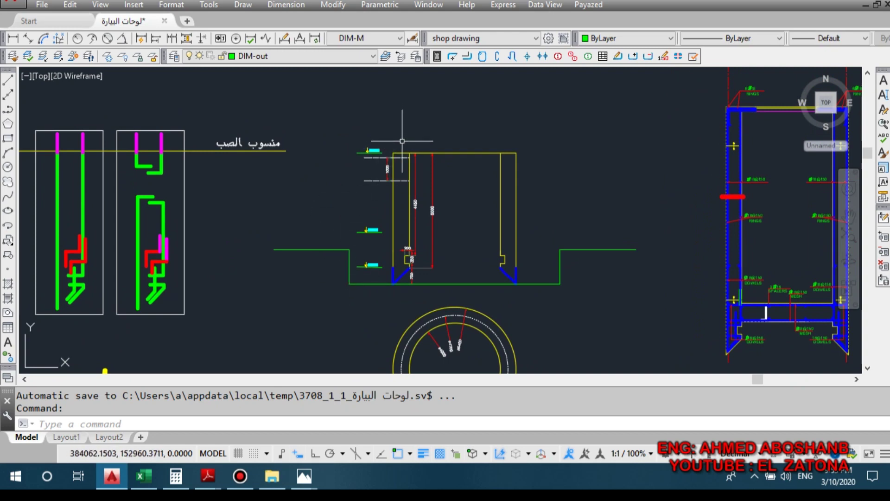
{"action": "left_click_drag", "start_coordinate": [351, 258], "coordinate": [365, 268]}
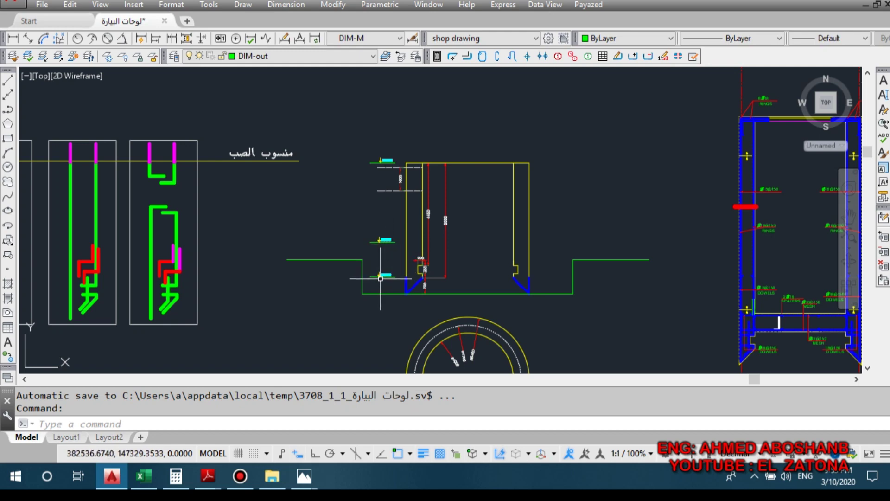
{"action": "mouse_move", "coordinate": [380, 278]}
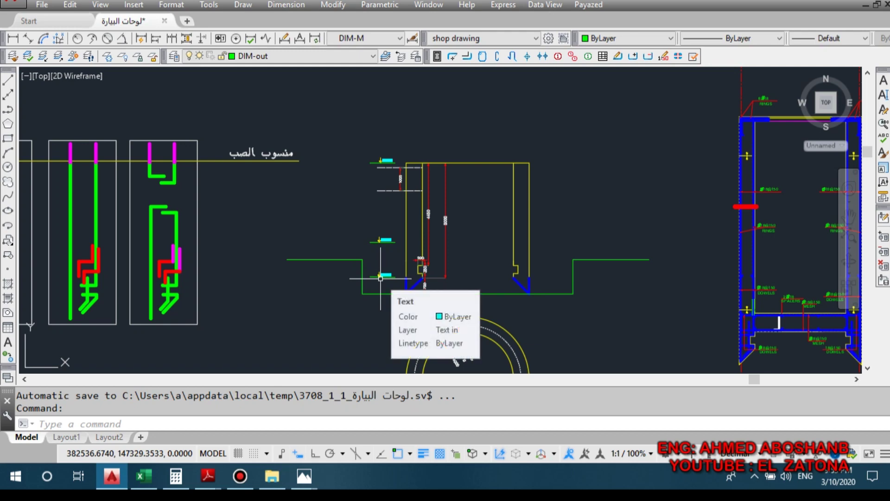
{"action": "left_click_drag", "start_coordinate": [381, 277], "coordinate": [414, 273]}
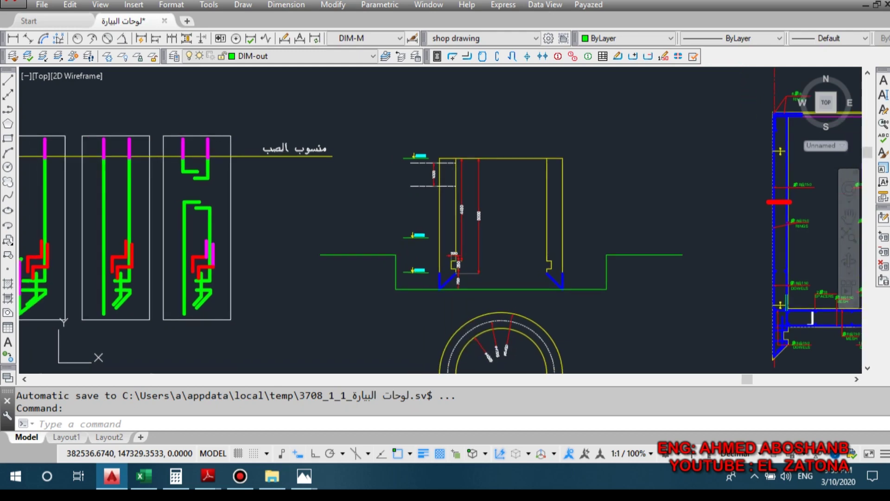